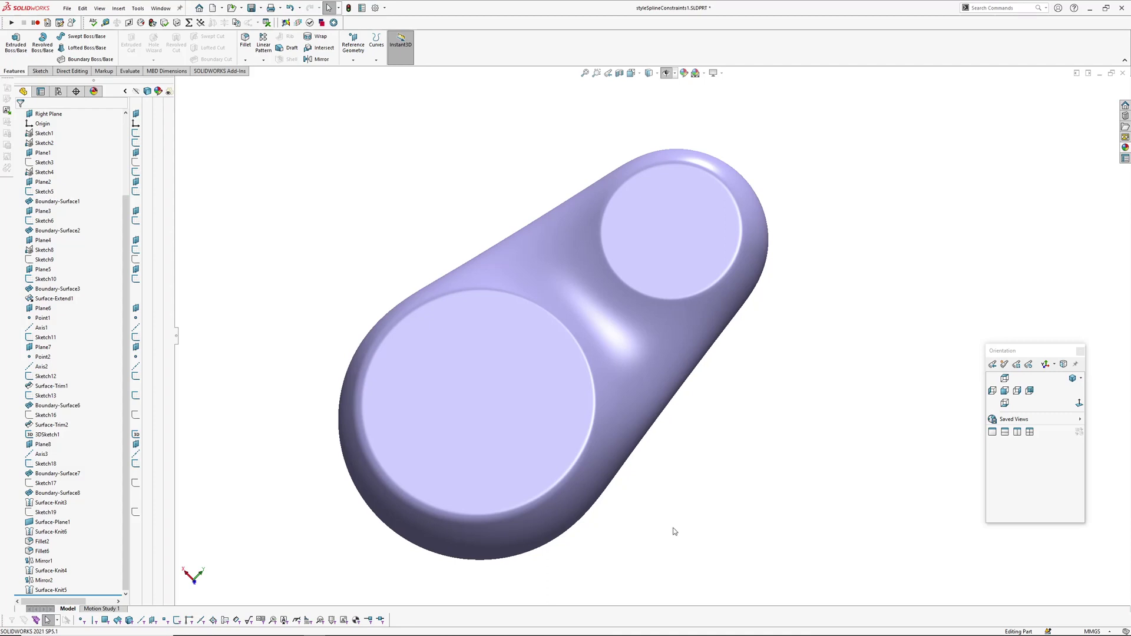
# Look over the two-lobed body from several angles and display its edges over the shading.
pyautogui.moveTo(687, 434); pyautogui.dragTo(749, 488, button='middle')
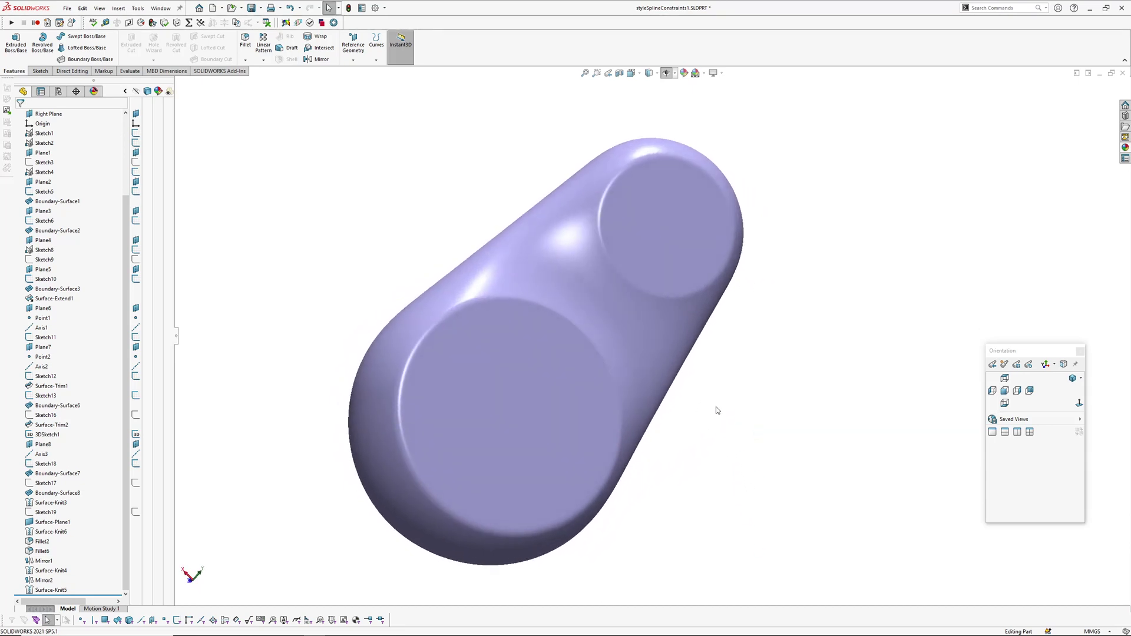
pyautogui.moveTo(712, 422)
pyautogui.mouseDown(button='middle')
pyautogui.moveTo(697, 387)
pyautogui.moveTo(676, 388)
pyautogui.moveTo(677, 437)
pyautogui.moveTo(700, 452)
pyautogui.moveTo(730, 434)
pyautogui.moveTo(804, 477)
pyautogui.moveTo(819, 426)
pyautogui.moveTo(712, 420)
pyautogui.moveTo(666, 337)
pyautogui.mouseUp(button='middle')
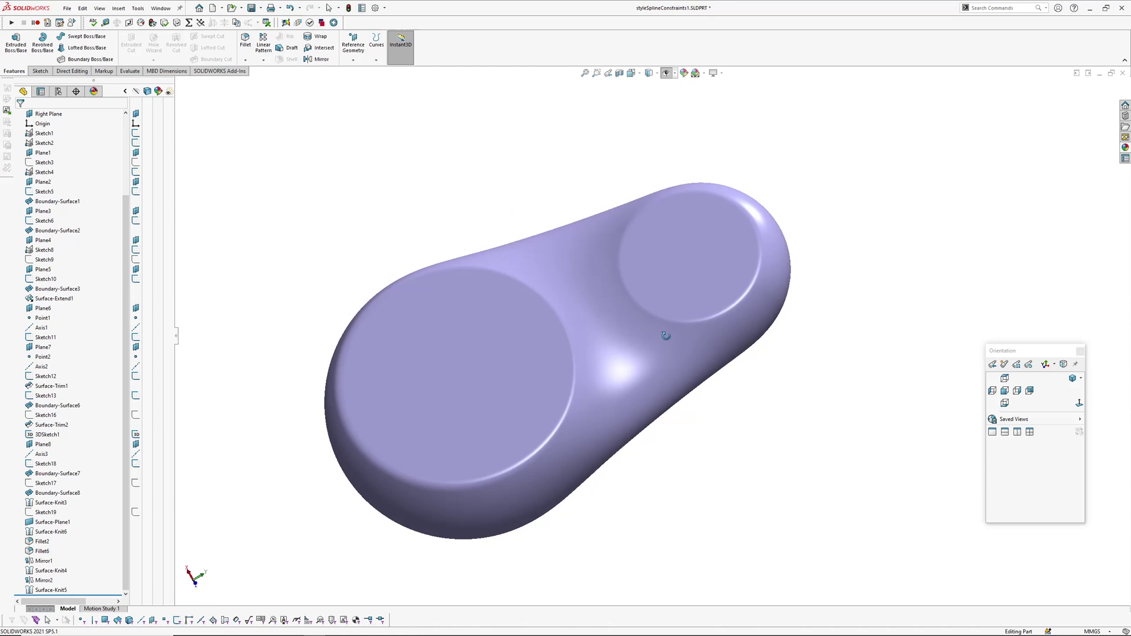
pyautogui.moveTo(665, 336)
pyautogui.mouseDown(button='middle')
pyautogui.moveTo(661, 323)
pyautogui.moveTo(695, 354)
pyautogui.moveTo(659, 285)
pyautogui.moveTo(735, 409)
pyautogui.moveTo(669, 383)
pyautogui.moveTo(640, 297)
pyautogui.moveTo(700, 397)
pyautogui.moveTo(672, 374)
pyautogui.moveTo(767, 324)
pyautogui.moveTo(642, 320)
pyautogui.moveTo(589, 424)
pyautogui.moveTo(592, 534)
pyautogui.moveTo(586, 323)
pyautogui.moveTo(563, 255)
pyautogui.moveTo(598, 263)
pyautogui.moveTo(611, 478)
pyautogui.moveTo(687, 460)
pyautogui.moveTo(715, 419)
pyautogui.moveTo(730, 457)
pyautogui.moveTo(709, 490)
pyautogui.moveTo(730, 462)
pyautogui.mouseUp(button='middle')
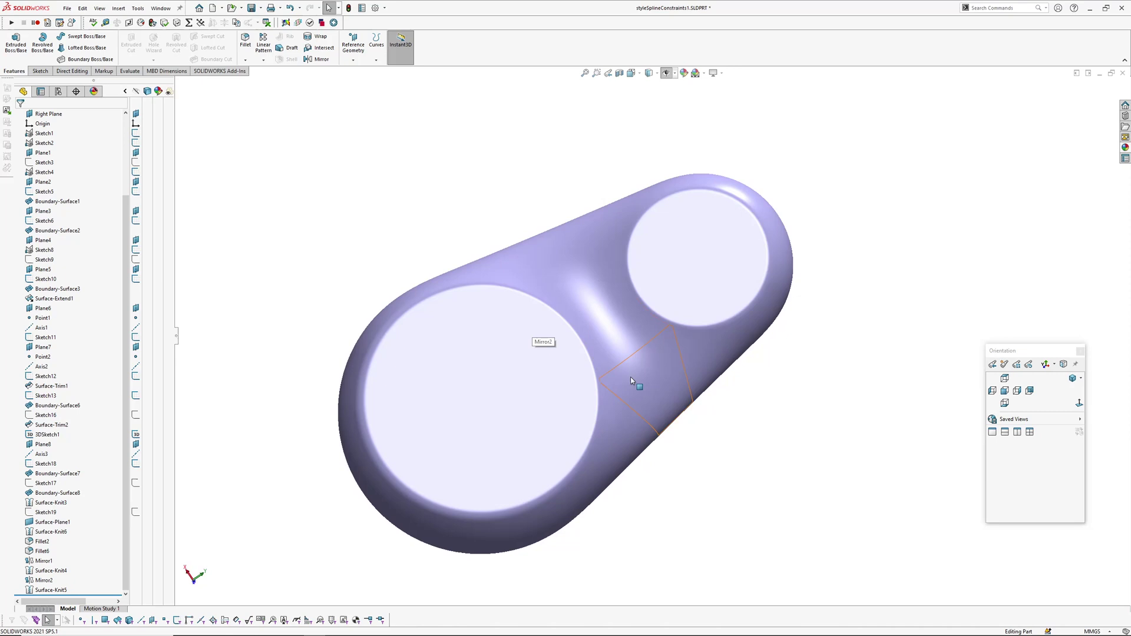
pyautogui.moveTo(652, 404); pyautogui.dragTo(737, 369, button='middle')
pyautogui.press('e')
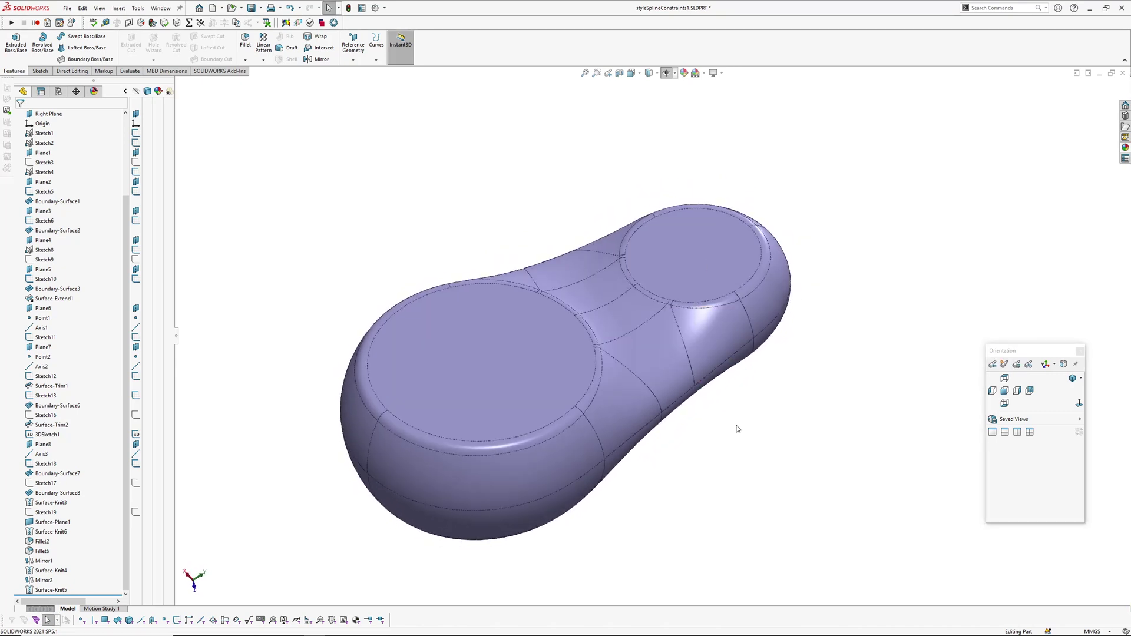
pyautogui.moveTo(669, 401)
pyautogui.mouseDown(button='middle')
pyautogui.moveTo(639, 389)
pyautogui.moveTo(672, 356)
pyautogui.mouseUp(button='middle')
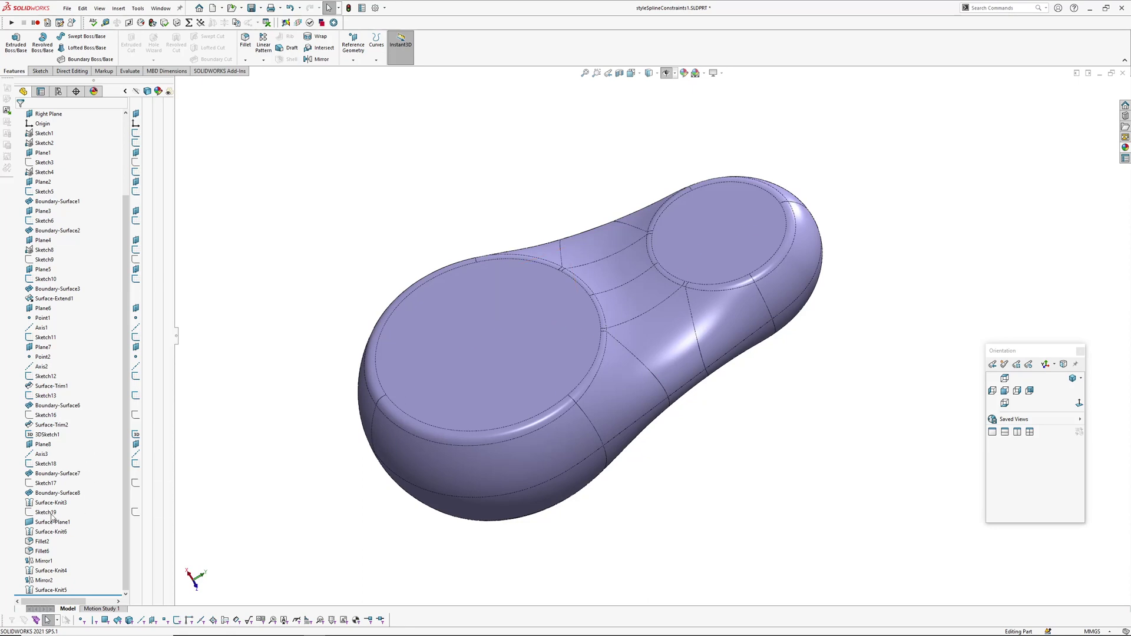
# Roll the model back to just before Fillet2 and inspect the Sketch1 dimensions and Boundary-Surface3.
pyautogui.click(45, 542)
pyautogui.click(71, 512)
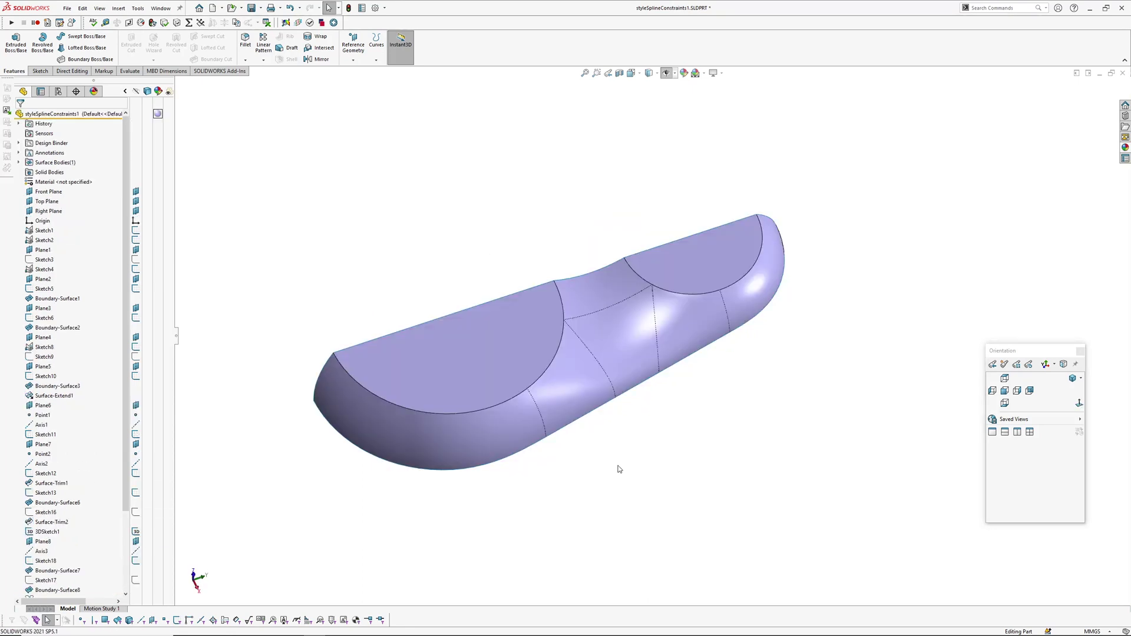
pyautogui.click(44, 231)
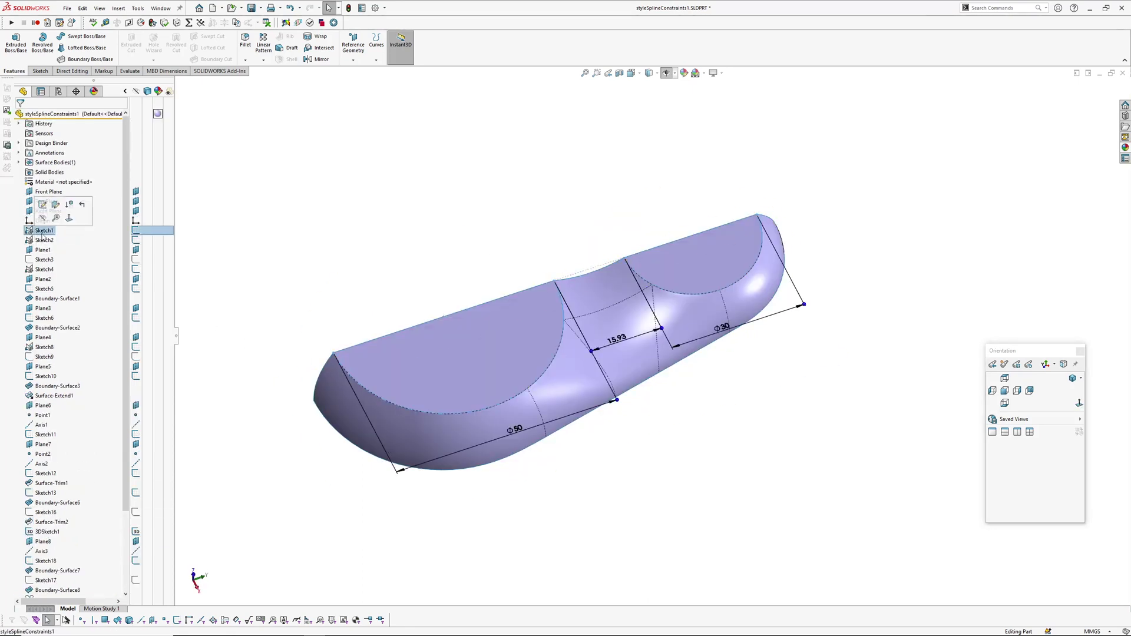
pyautogui.click(231, 286)
pyautogui.scroll(-4, 108, 319)
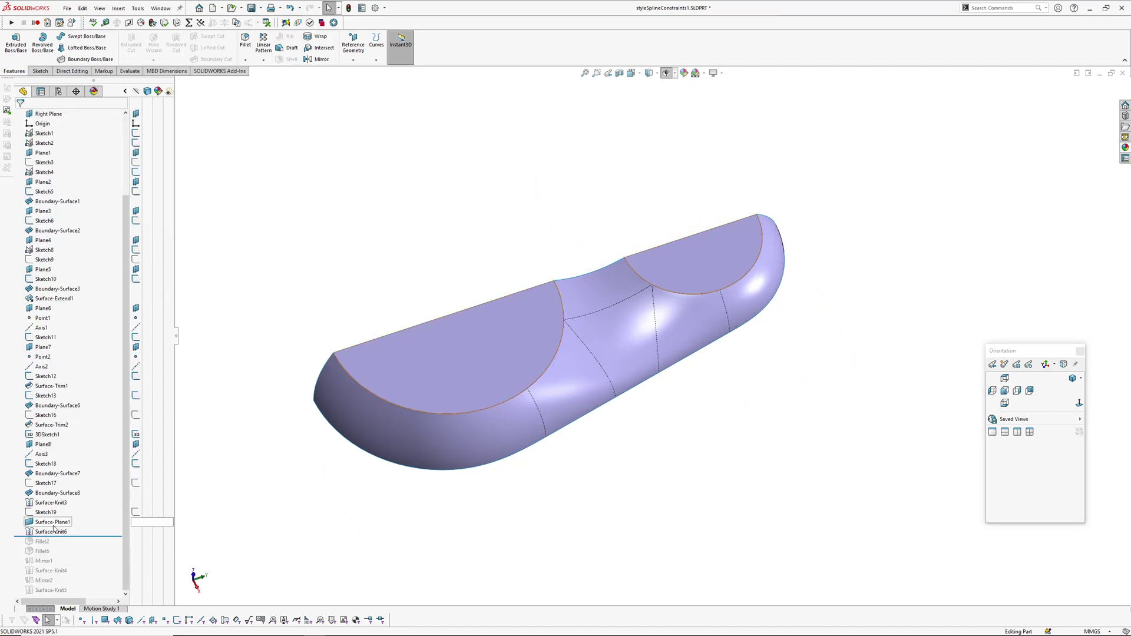
pyautogui.click(50, 288)
pyautogui.scroll(3, 50, 288)
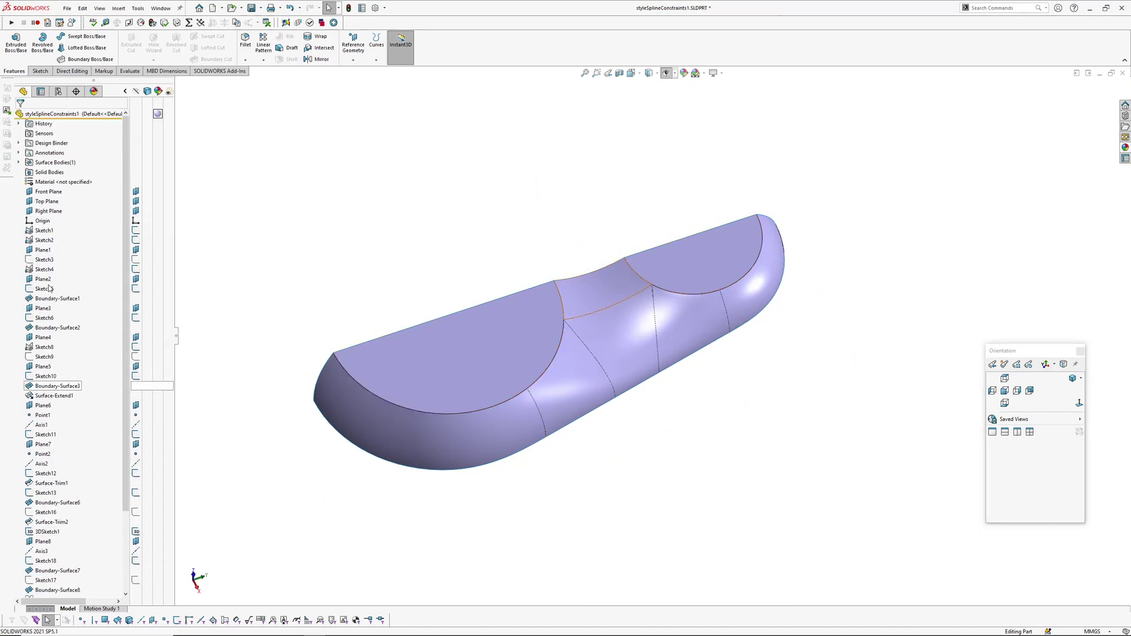
# Shorten the gap between the two circles in Sketch1 to about 13.09 mm to test the rebuild.
pyautogui.click(41, 233)
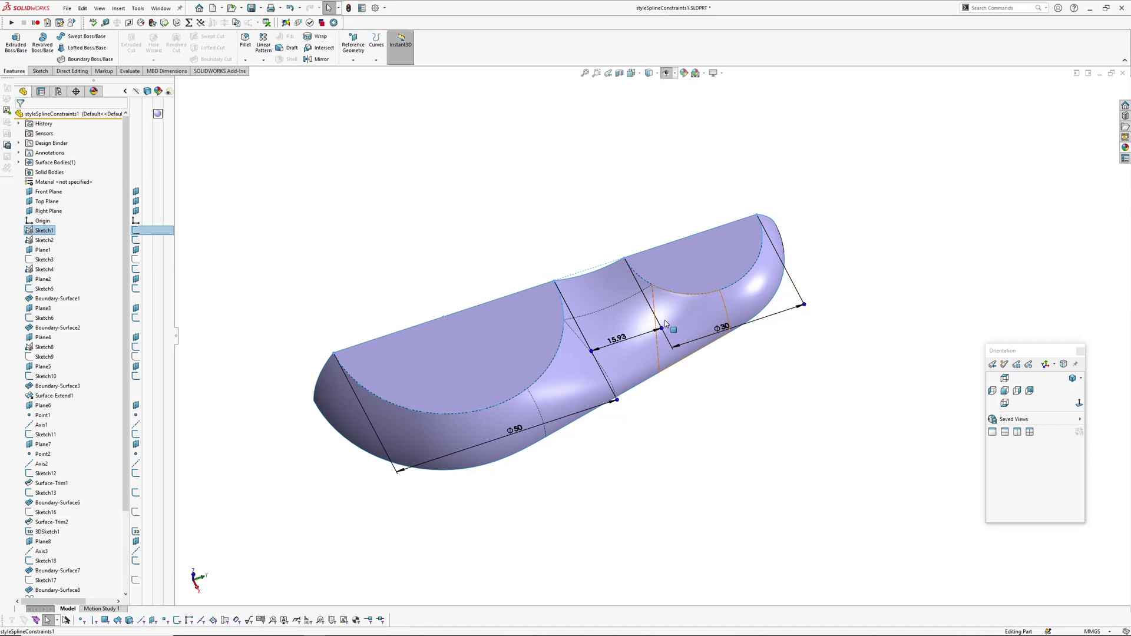
pyautogui.moveTo(662, 327); pyautogui.dragTo(655, 332)
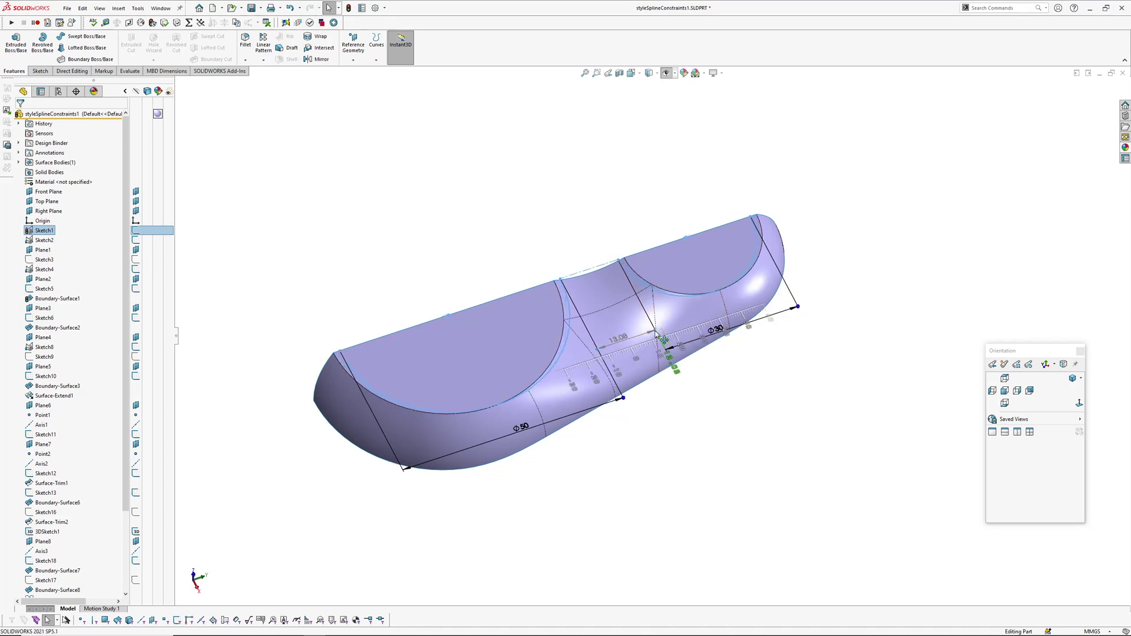
pyautogui.click(693, 459)
pyautogui.scroll(-2, 157, 436)
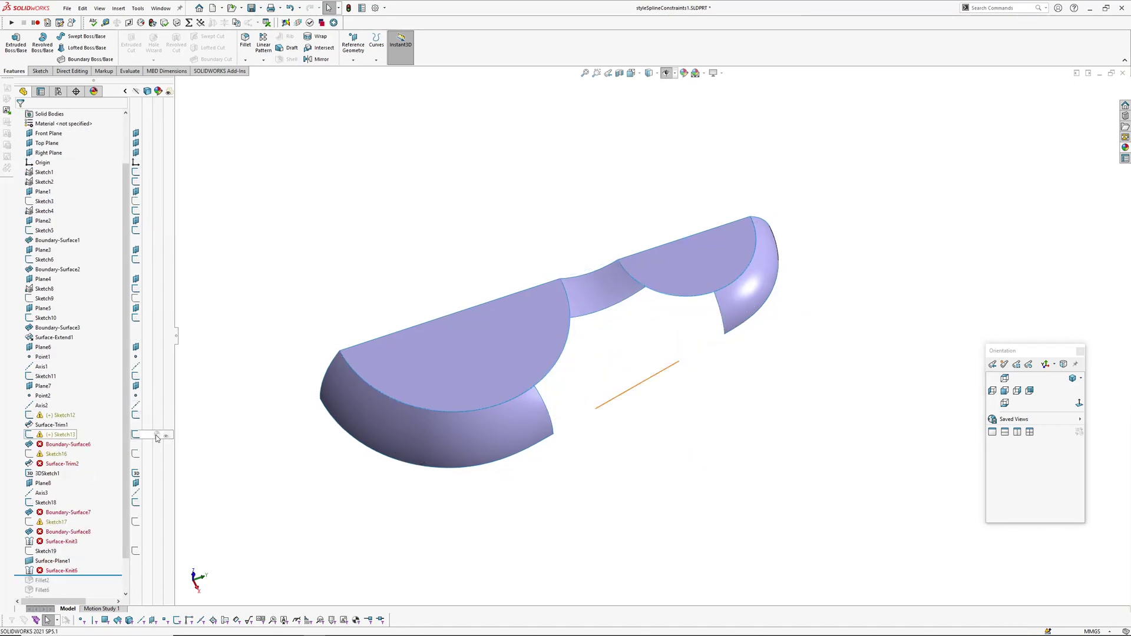
pyautogui.moveTo(58, 419)
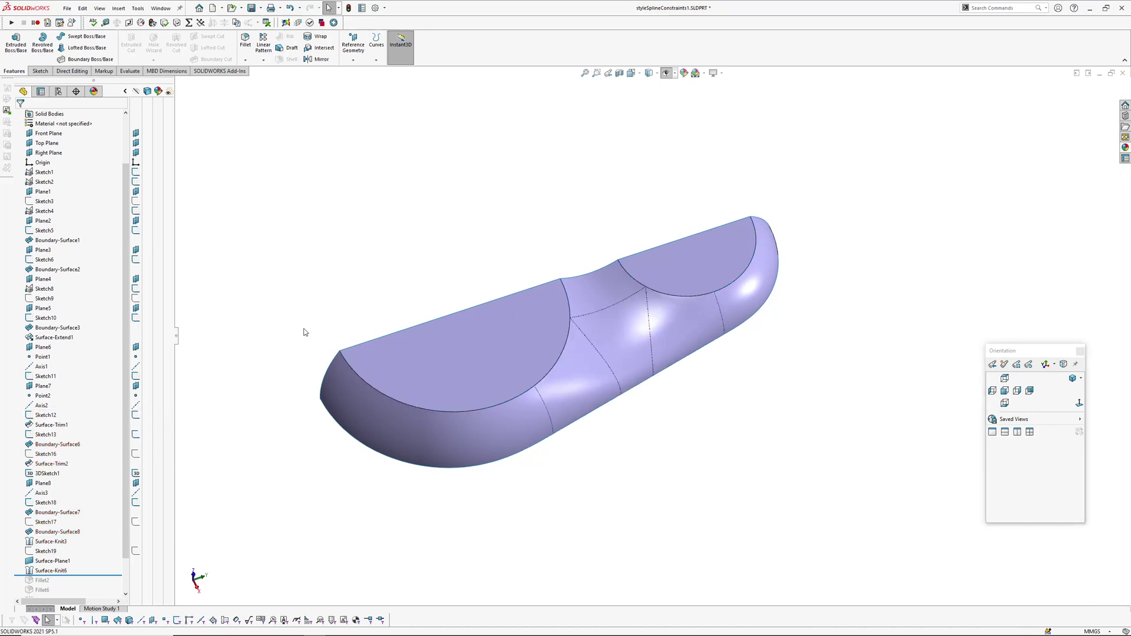
# Adjust the gap between the two circles in Sketch1 to about 14.86 mm and rebuild the surfaces.
pyautogui.scroll(2, 75, 322)
pyautogui.click(27, 231)
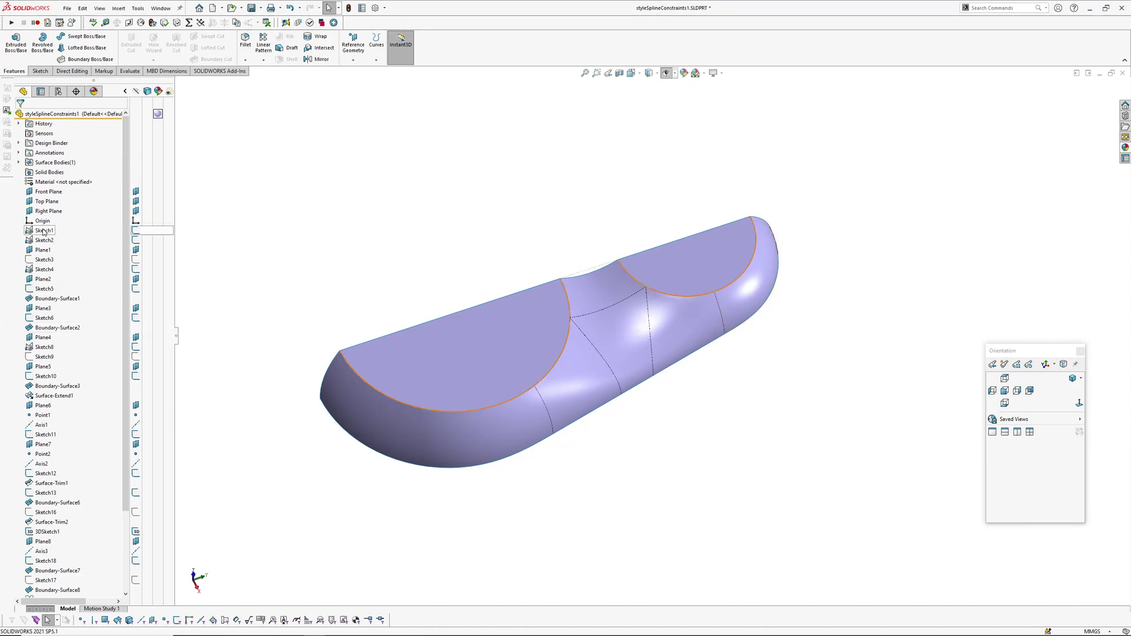
pyautogui.moveTo(656, 333); pyautogui.dragTo(661, 333)
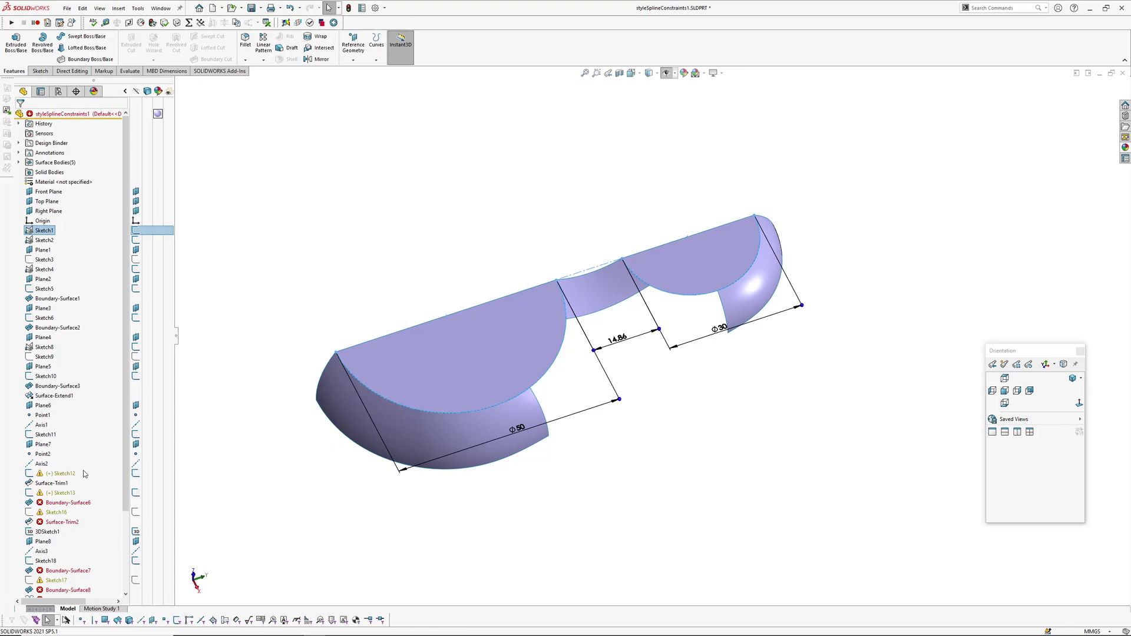
pyautogui.click(406, 253)
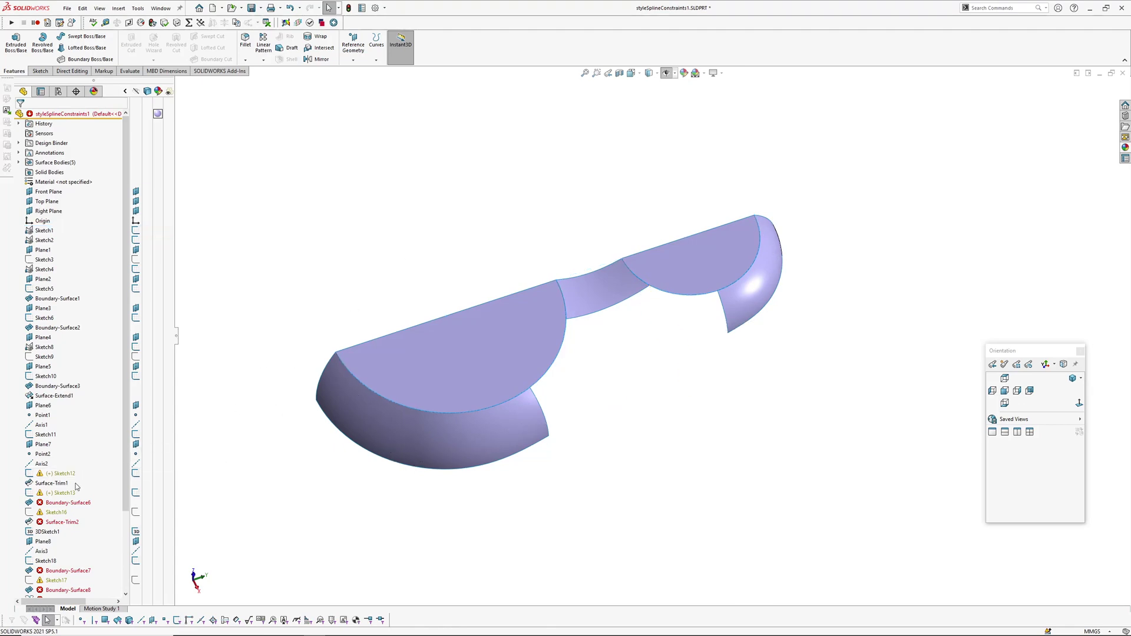
# Edit Sketch12 and delete the tangent relation between the construction spline on the surface and the style spline.
pyautogui.click(56, 484)
pyautogui.click(91, 458)
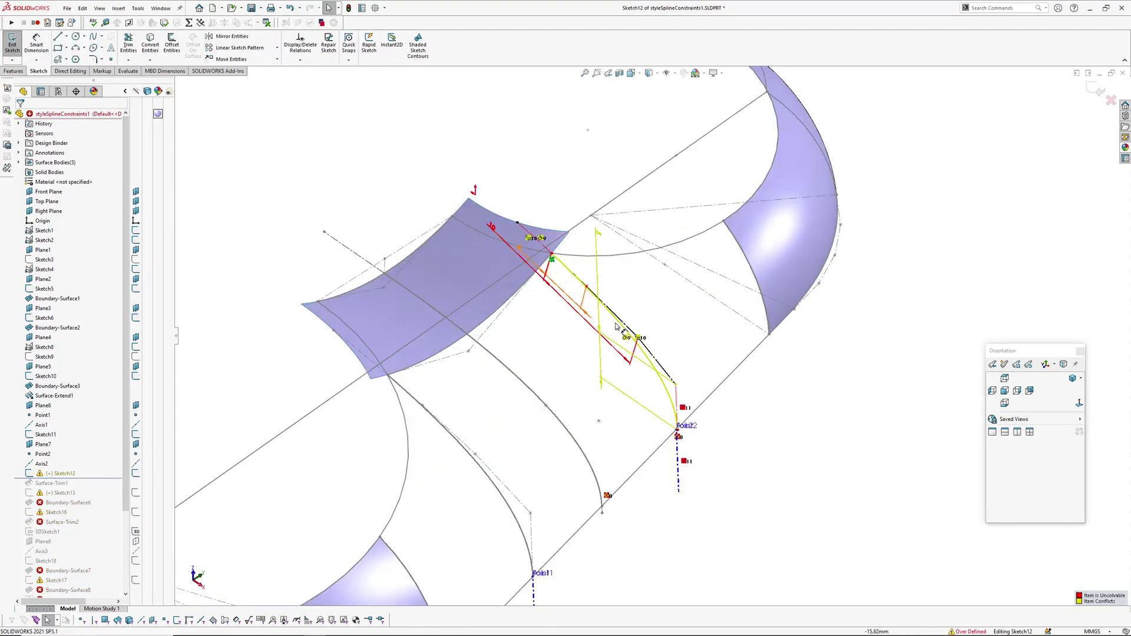
pyautogui.moveTo(623, 327)
pyautogui.mouseDown(button='middle')
pyautogui.moveTo(570, 277)
pyautogui.moveTo(621, 309)
pyautogui.mouseUp(button='middle')
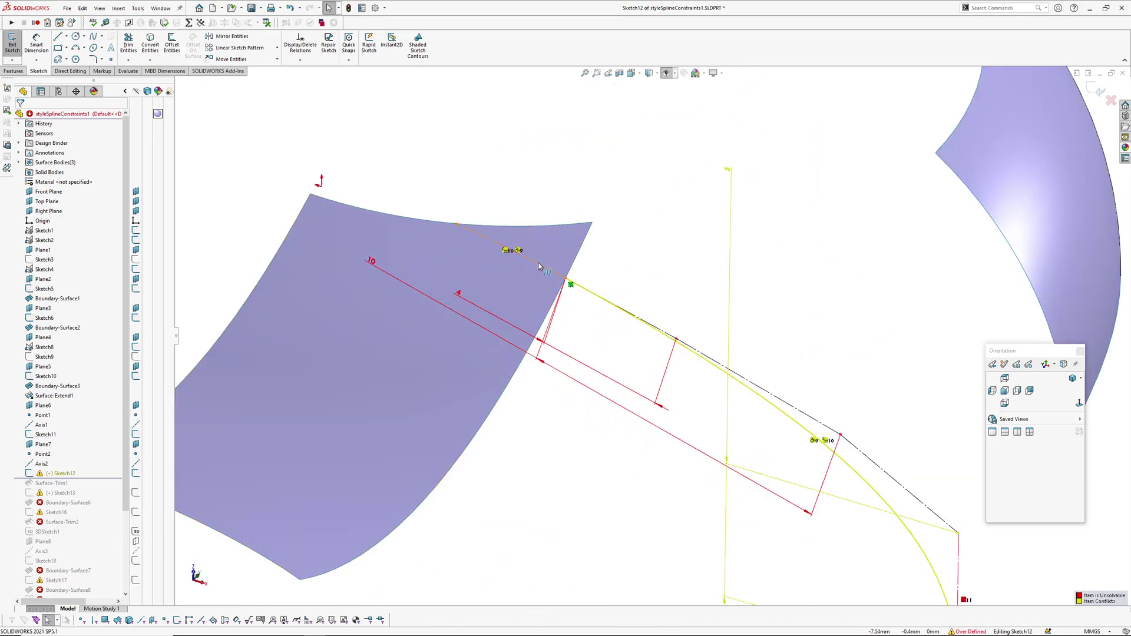
pyautogui.click(522, 286)
pyautogui.press('f')
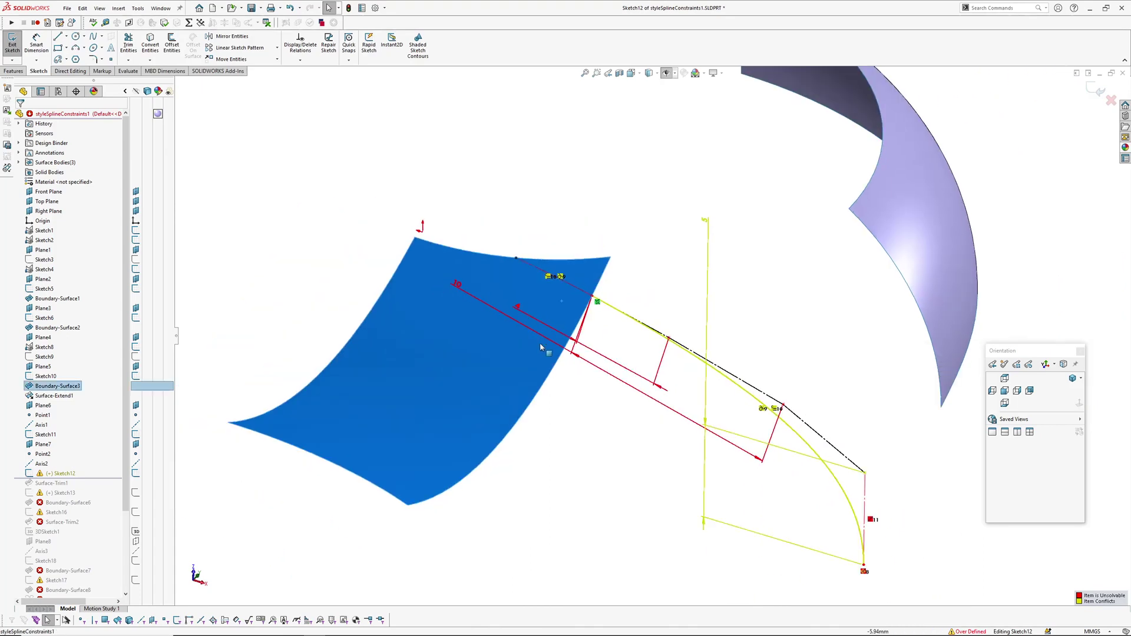
pyautogui.moveTo(593, 365)
pyautogui.mouseDown(button='middle')
pyautogui.moveTo(581, 341)
pyautogui.moveTo(558, 391)
pyautogui.mouseUp(button='middle')
pyautogui.click(557, 390)
pyautogui.scroll(-2, 541, 277)
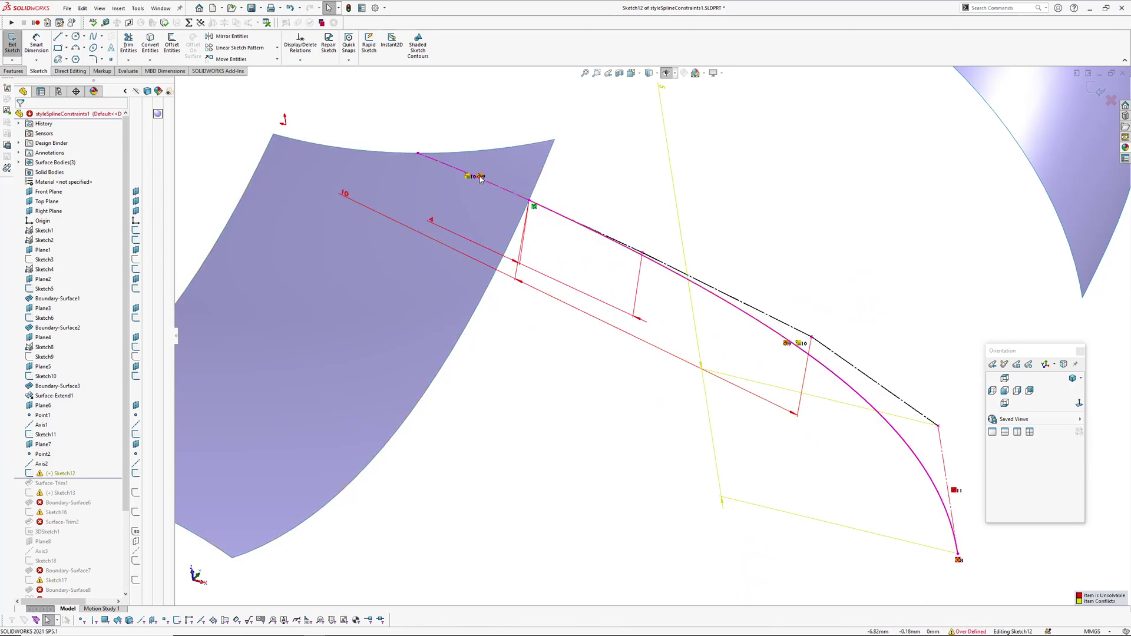
pyautogui.keyDown('ctrl'); pyautogui.moveTo(574, 363); pyautogui.dragTo(554, 343, button='middle'); pyautogui.keyUp('ctrl')
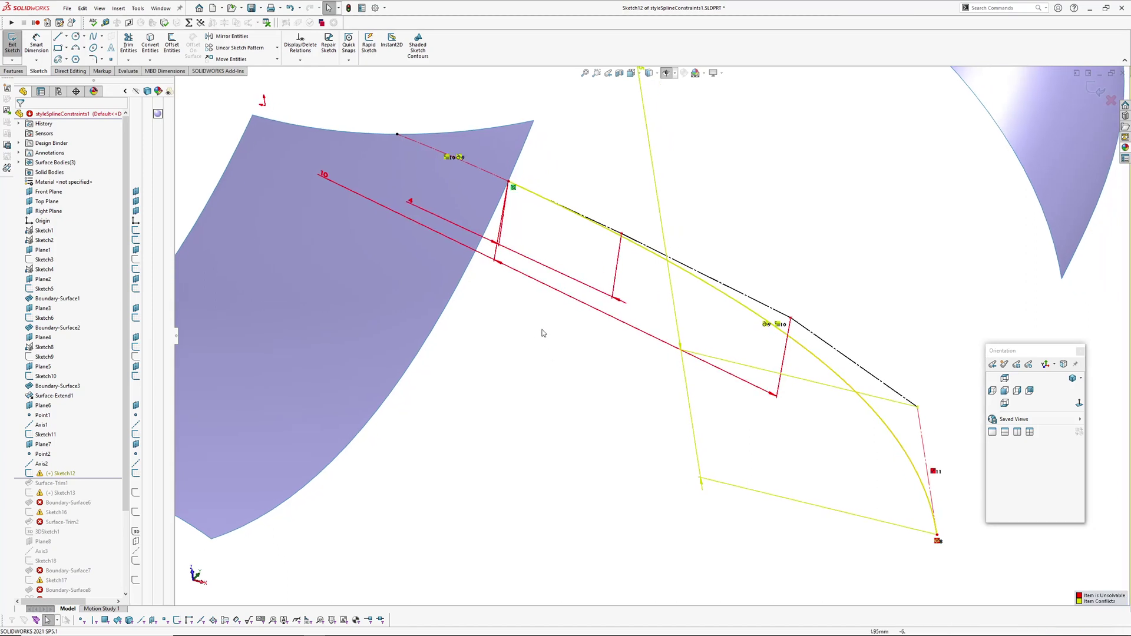
pyautogui.click(460, 158)
pyautogui.press('Delete')
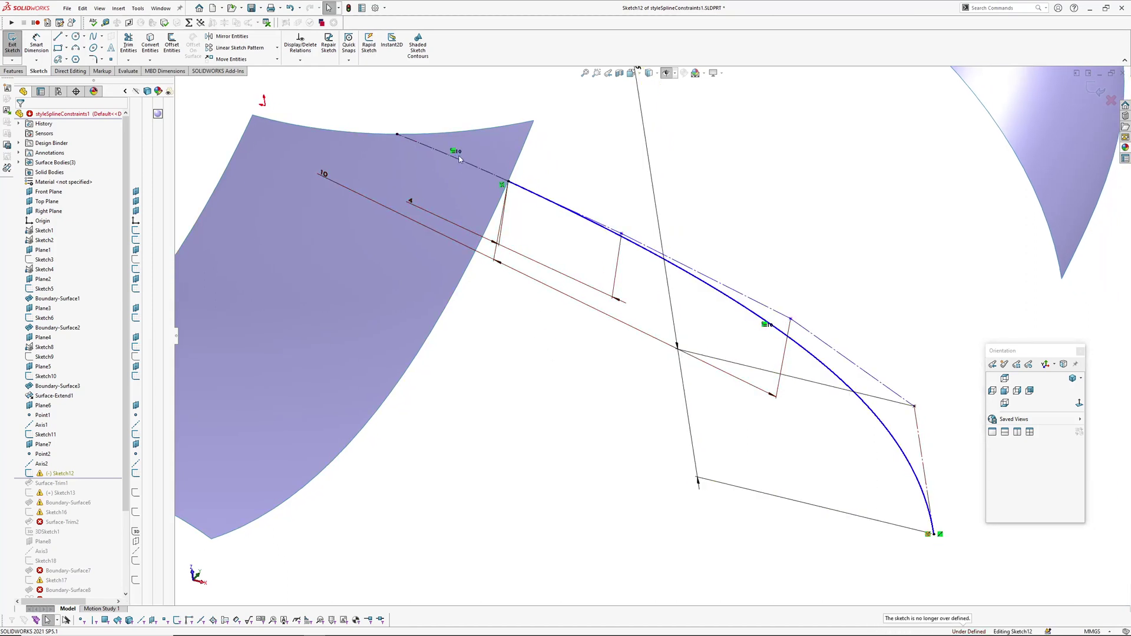
# Try to make the construction spline tangent to the first leg of the style spline's control polygon, and undo it.
pyautogui.click(465, 160)
pyautogui.scroll(-2, 571, 188)
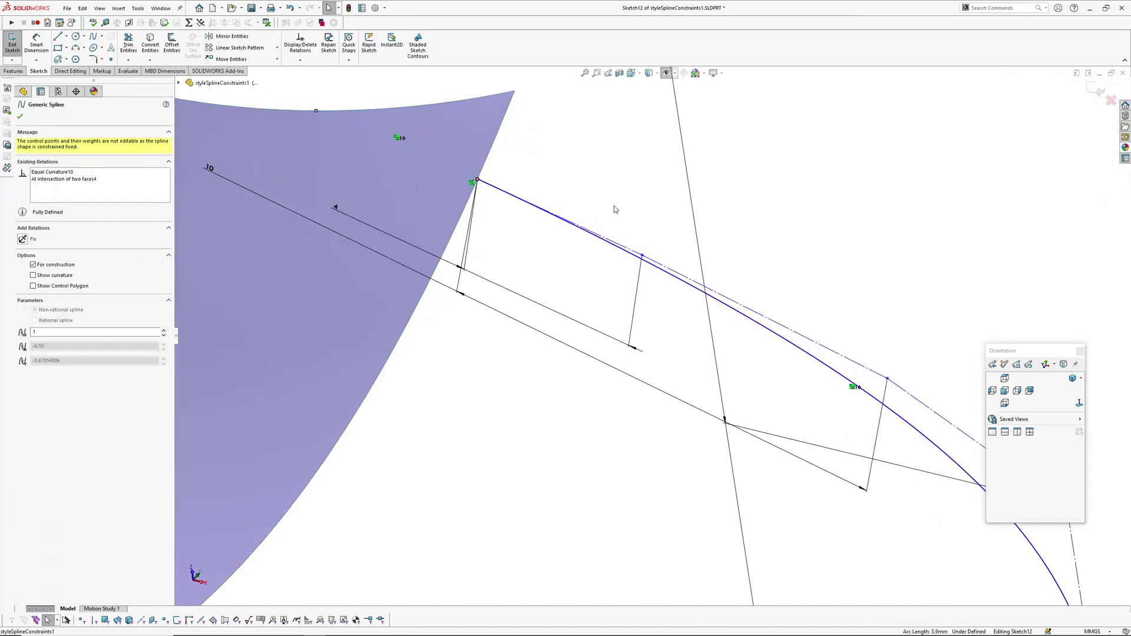
pyautogui.click(632, 253)
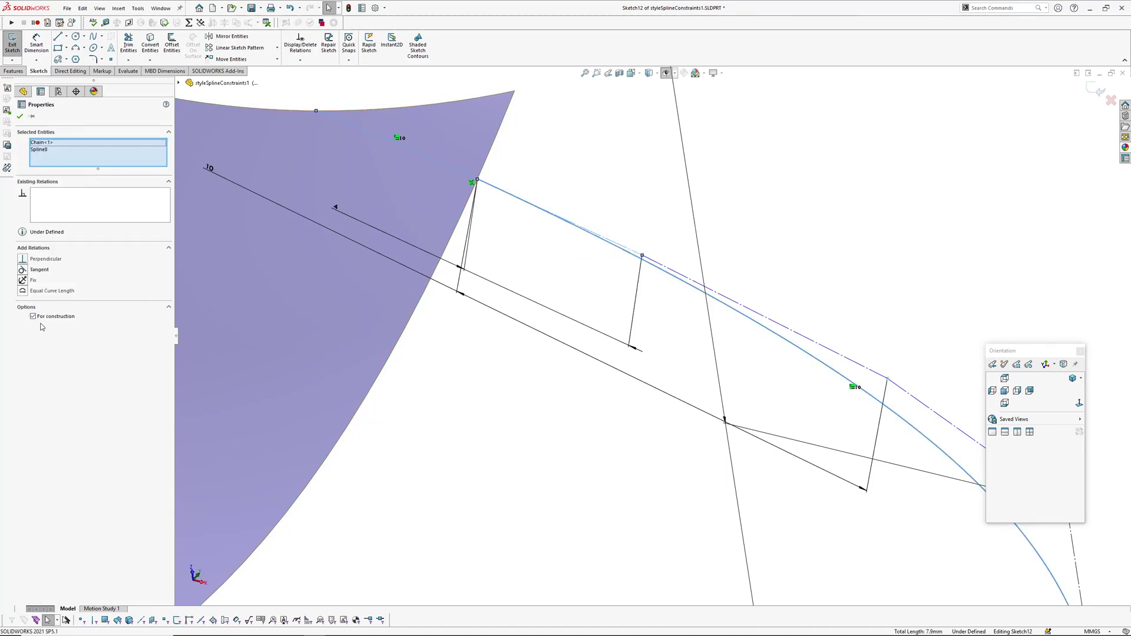
pyautogui.click(24, 271)
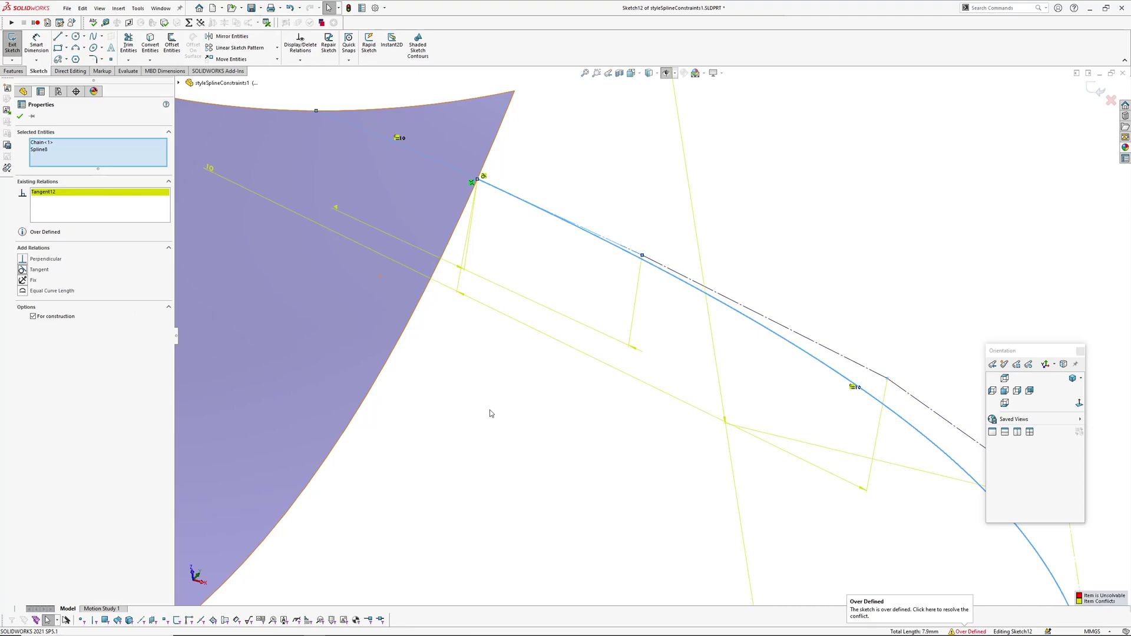
pyautogui.click(536, 417)
pyautogui.hotkey('ctrl', 'z')
pyautogui.scroll(2, 506, 409)
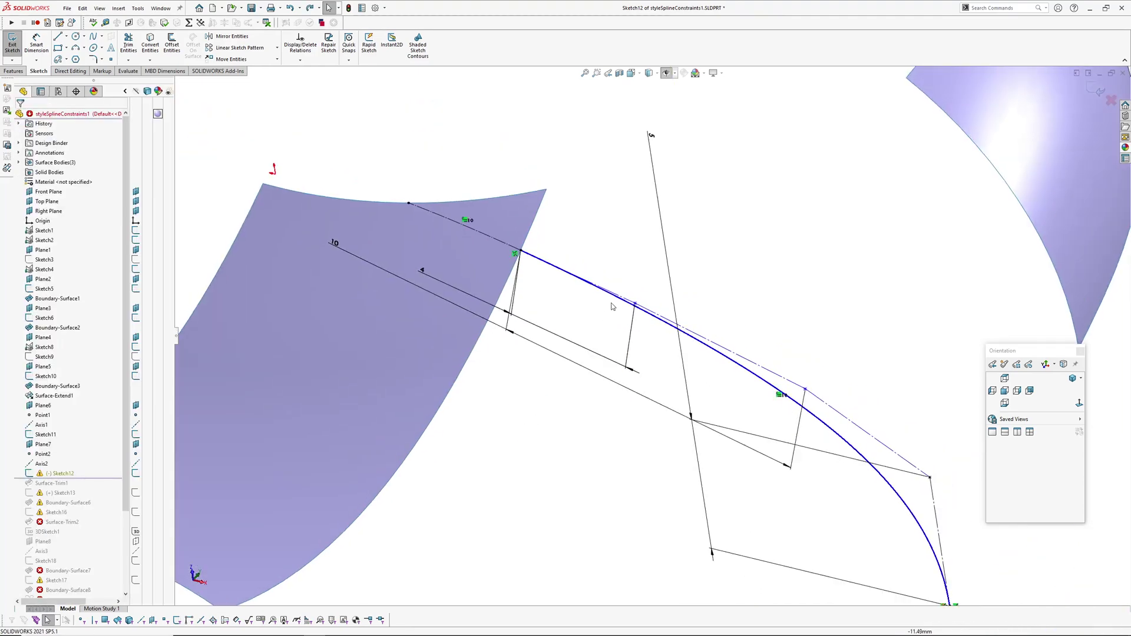
# Add a tangent relation between the style spline and the construction spline, and finish editing Sketch12.
pyautogui.click(595, 285)
pyautogui.keyDown('ctrl'); pyautogui.click(504, 254); pyautogui.keyUp('ctrl')
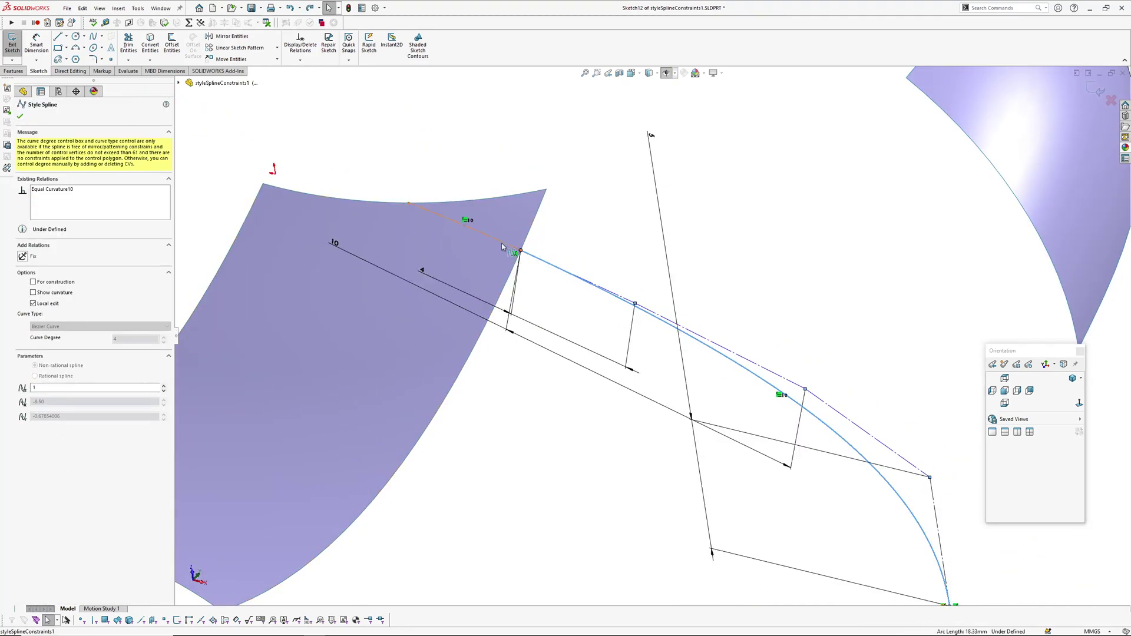
pyautogui.click(24, 260)
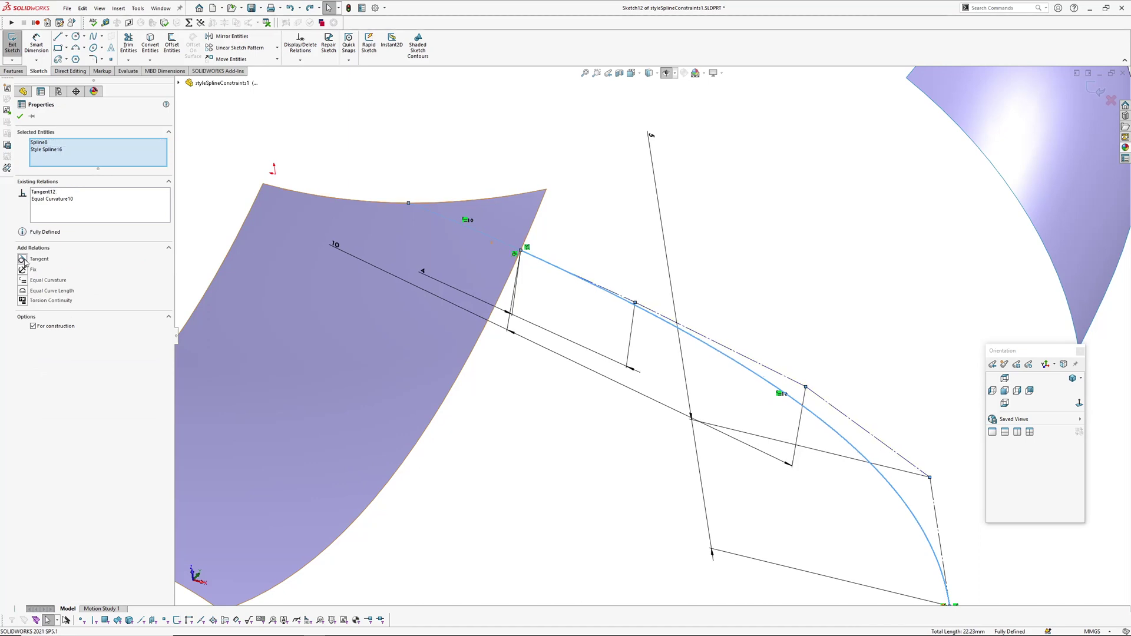
pyautogui.click(590, 433)
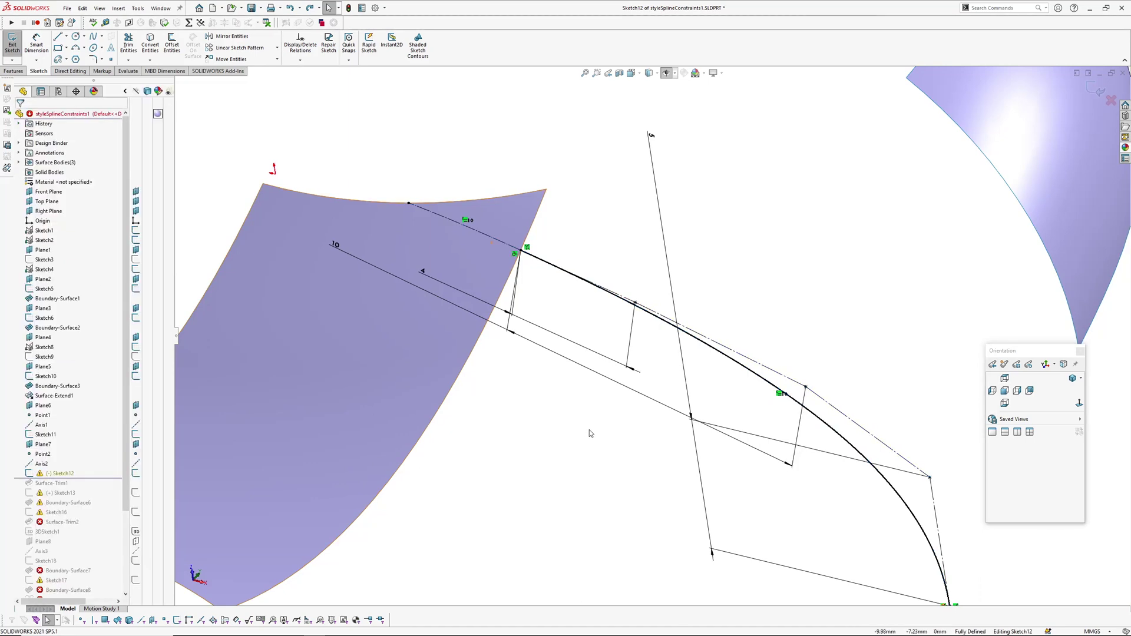
pyautogui.click(1096, 89)
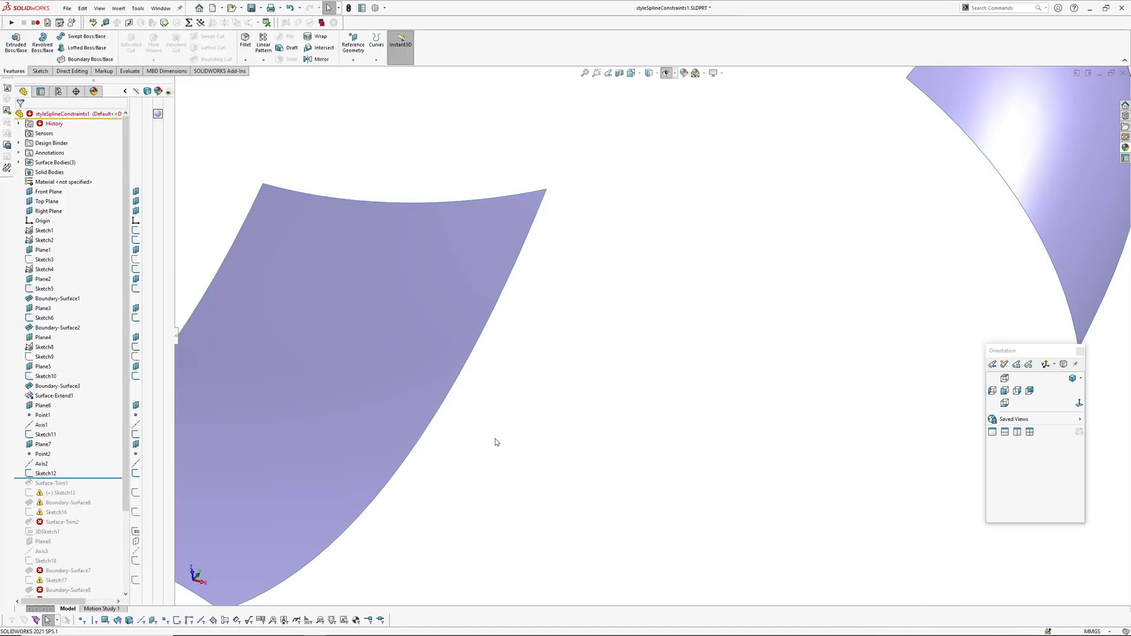
# Reduce the gap between the two circles in Sketch1 to about 14.18 mm.
pyautogui.click(45, 230)
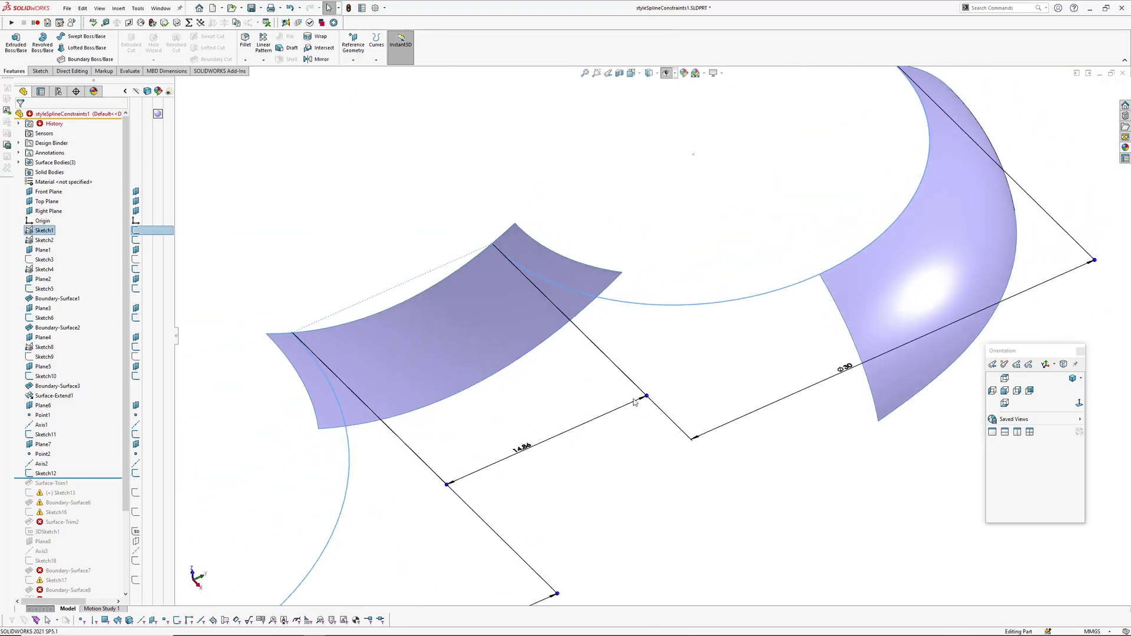
pyautogui.moveTo(647, 398)
pyautogui.mouseDown()
pyautogui.moveTo(632, 406)
pyautogui.moveTo(644, 400)
pyautogui.mouseUp()
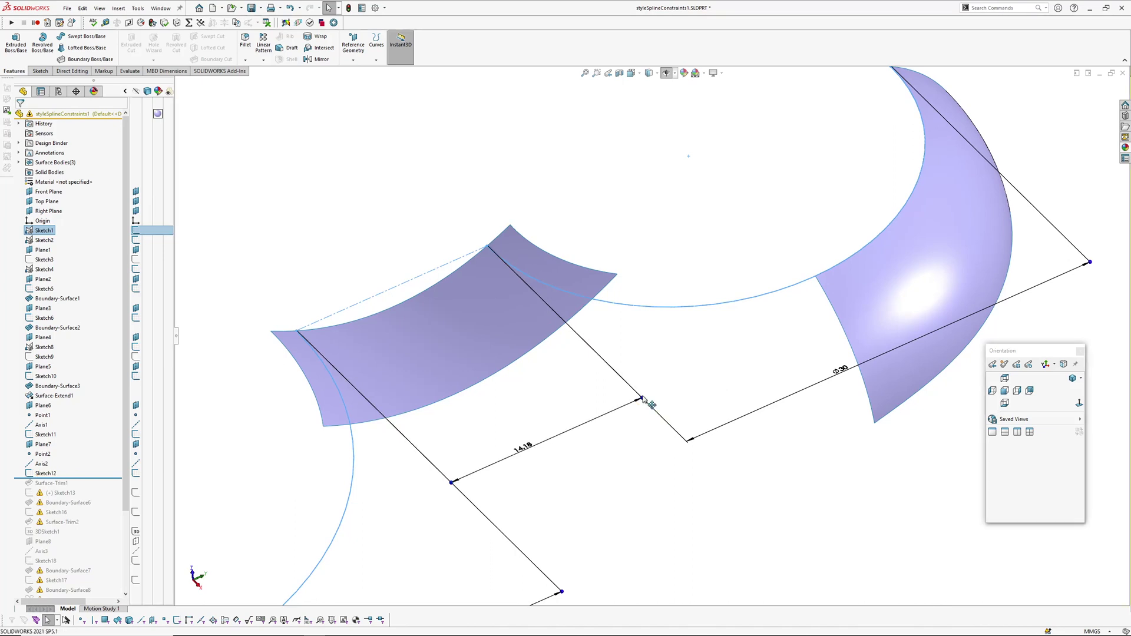
pyautogui.click(634, 497)
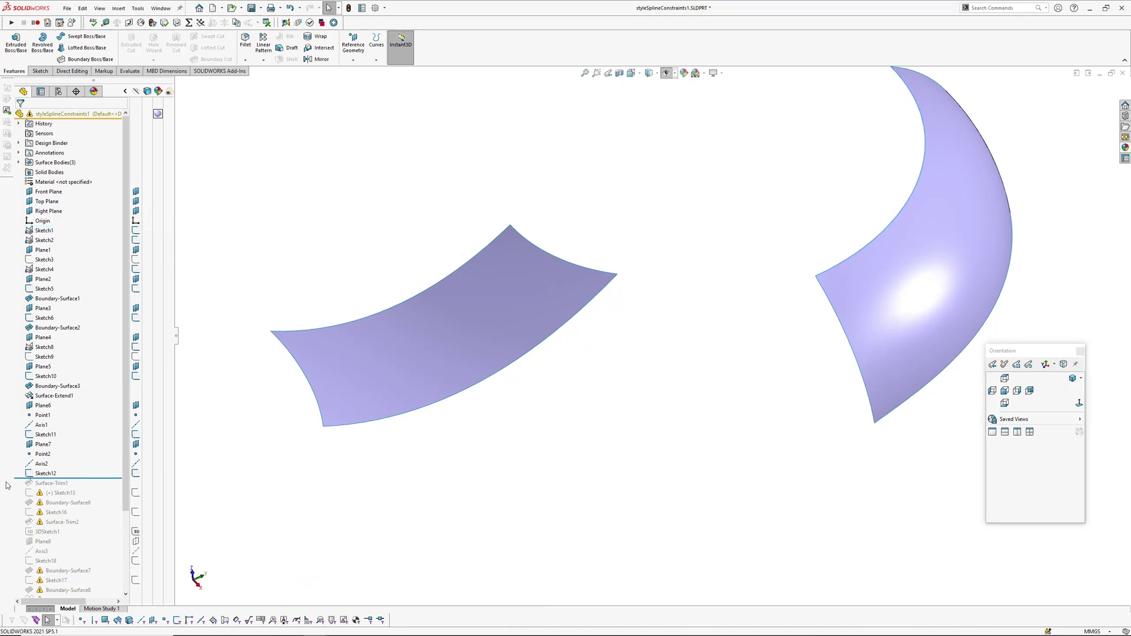
# Edit Sketch12 and delete the tangent relation joining the construction spline on the surface to the style spline.
pyautogui.click(51, 474)
pyautogui.click(60, 450)
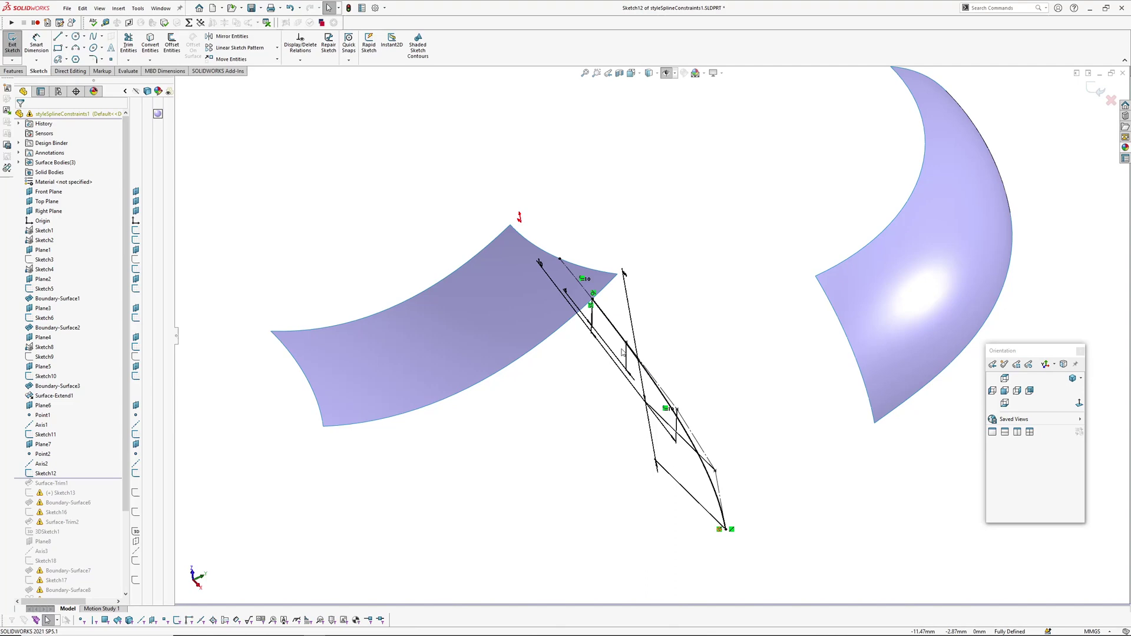
pyautogui.moveTo(623, 352); pyautogui.dragTo(677, 330, button='middle')
pyautogui.scroll(-4, 430, 296)
pyautogui.middleClick(523, 312)
pyautogui.moveTo(523, 312); pyautogui.dragTo(560, 298, button='middle')
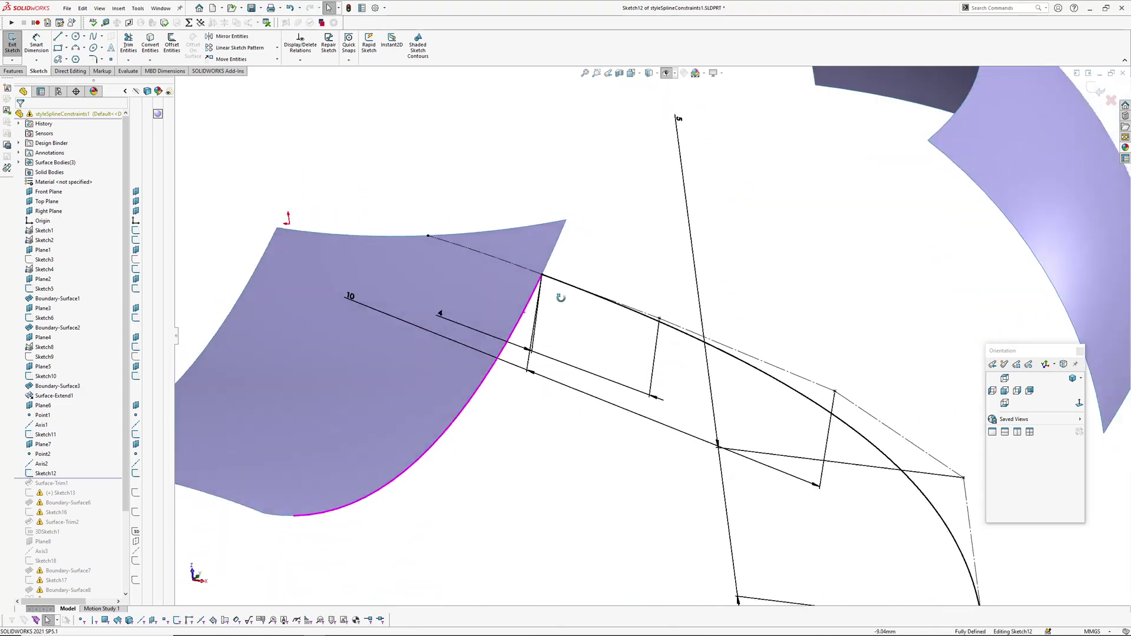
pyautogui.scroll(-3, 557, 311)
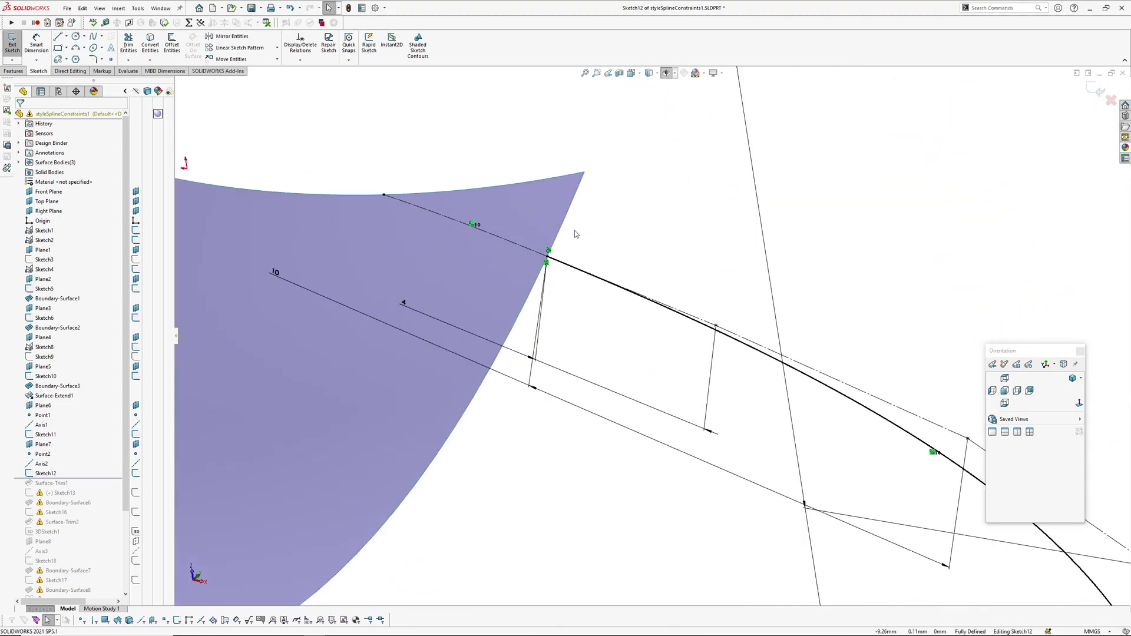
pyautogui.scroll(-2, 574, 233)
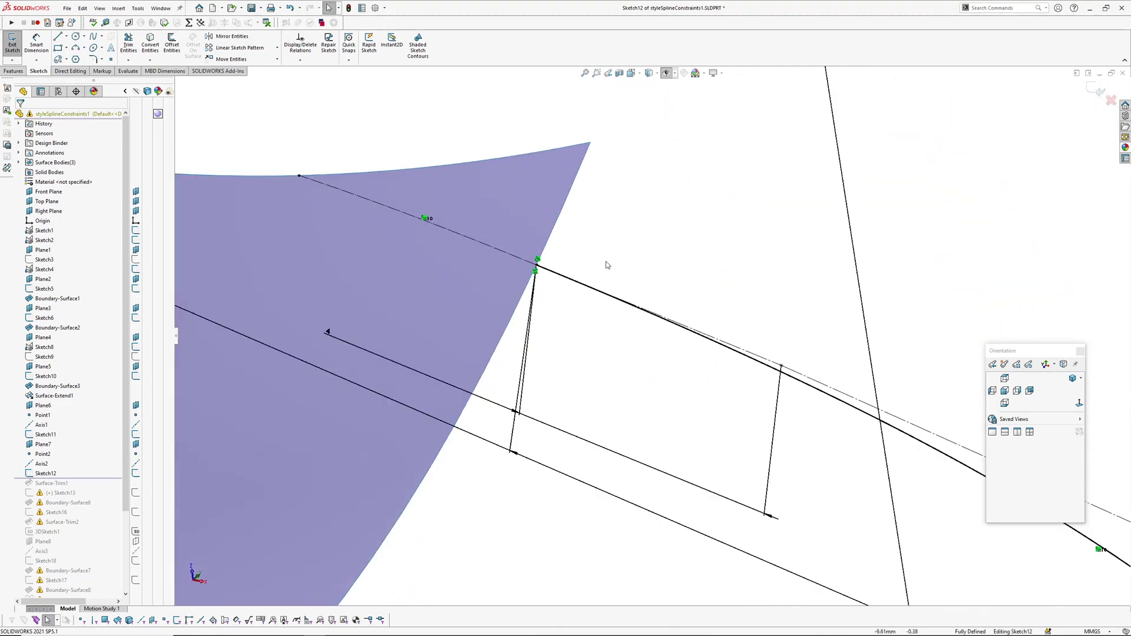
pyautogui.click(538, 261)
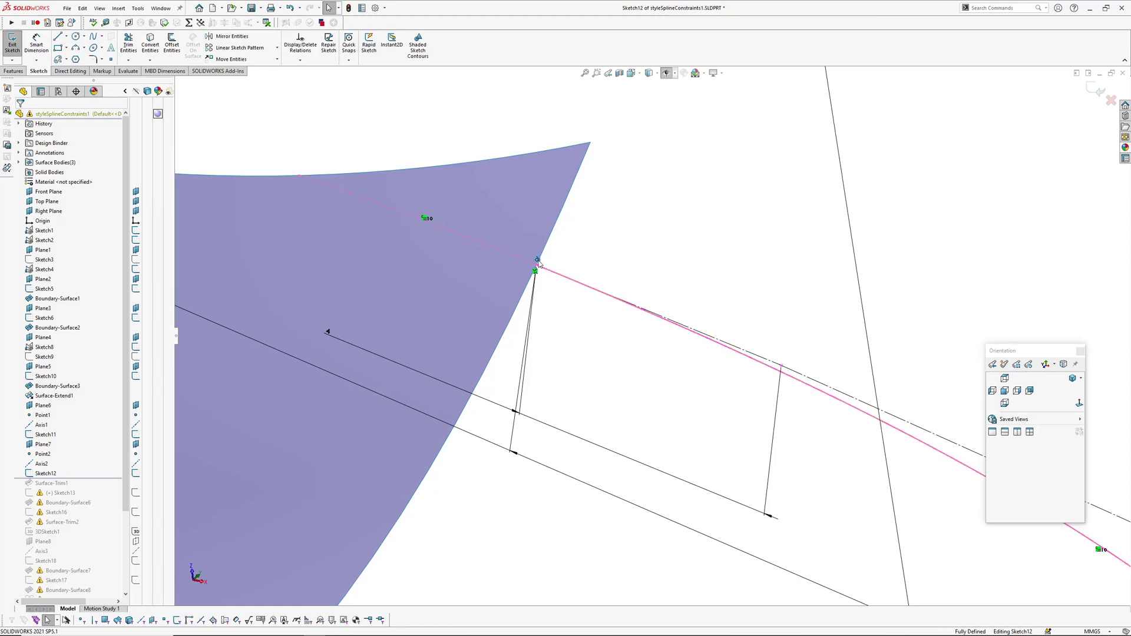
pyautogui.press('Delete')
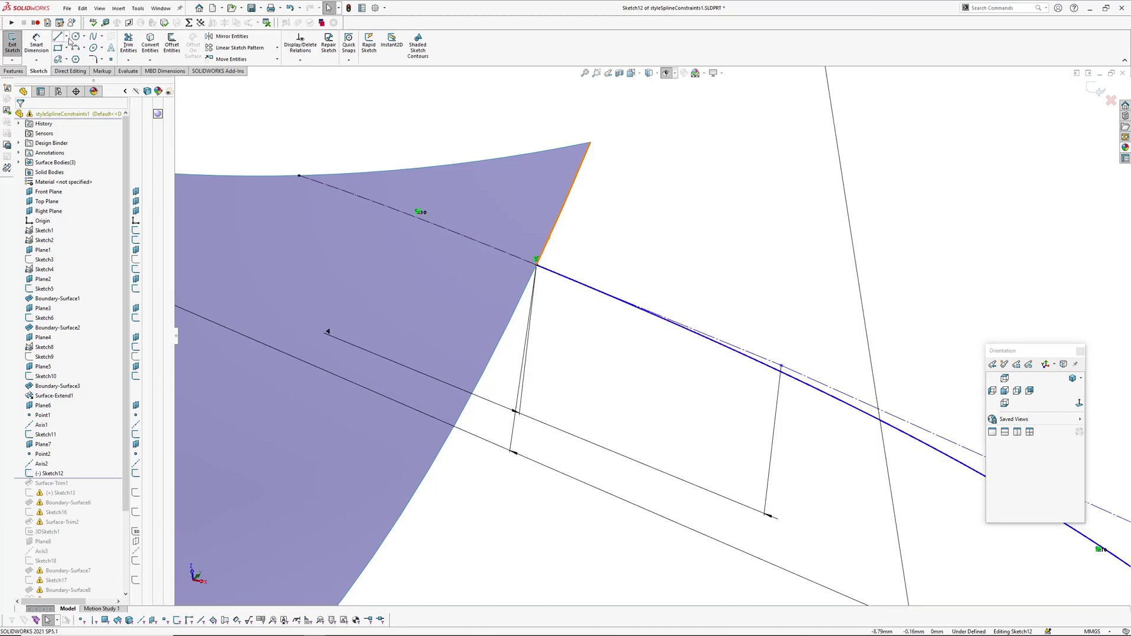
# Draw a short construction centerline upward from the style spline's endpoint on the surface edge, leaving its far end free.
pyautogui.click(68, 37)
pyautogui.click(73, 63)
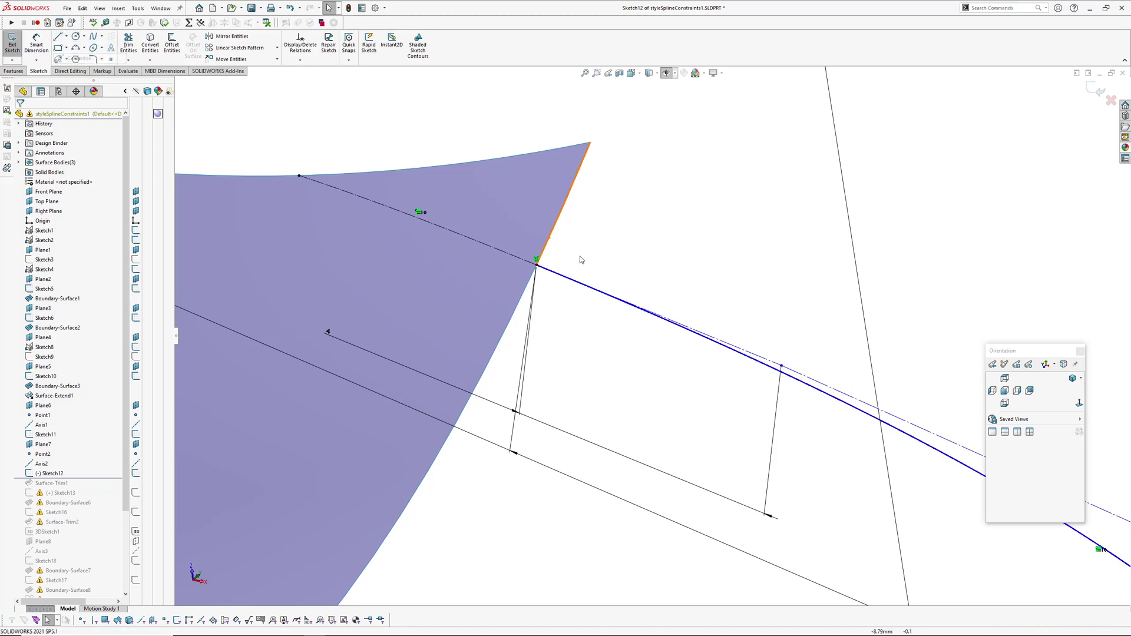
pyautogui.click(537, 264)
pyautogui.scroll(-5, 574, 237)
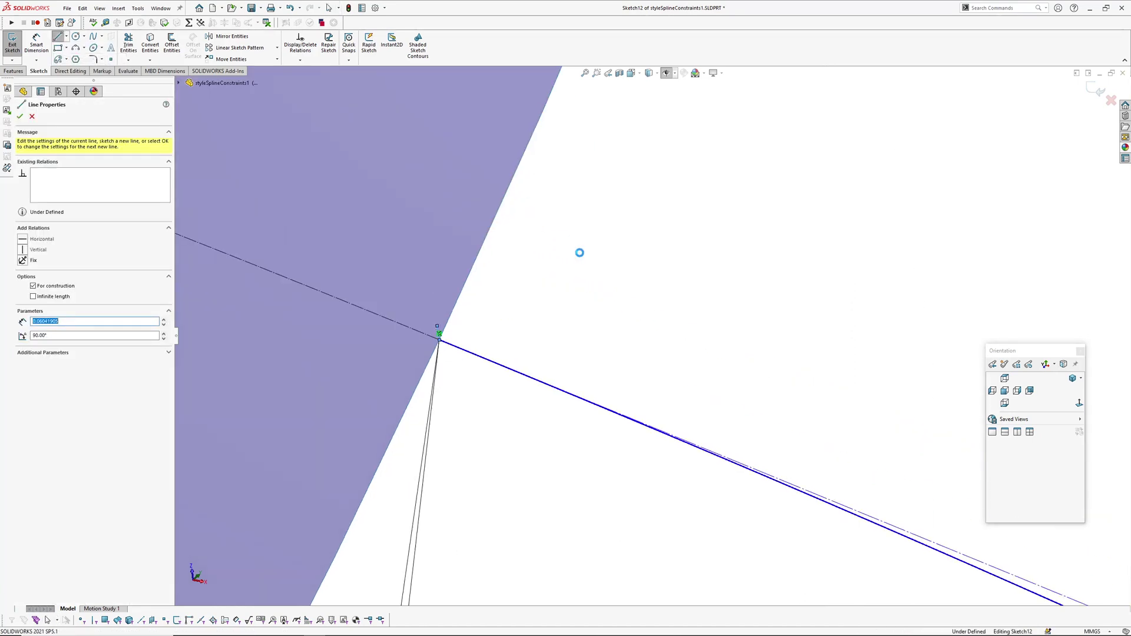
pyautogui.press('Escape')
pyautogui.moveTo(441, 331)
pyautogui.mouseDown()
pyautogui.moveTo(470, 237)
pyautogui.moveTo(446, 120)
pyautogui.mouseUp()
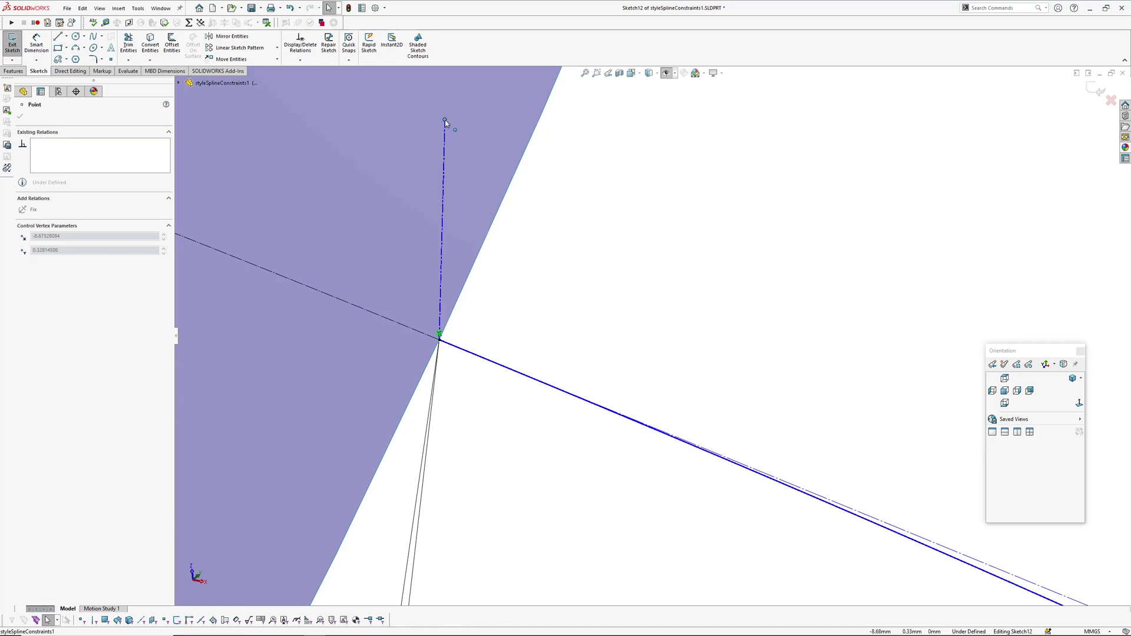
# Make the new centerline perpendicular to the construction spline that lies on the surface.
pyautogui.scroll(5, 530, 247)
pyautogui.click(604, 365)
pyautogui.click(531, 325)
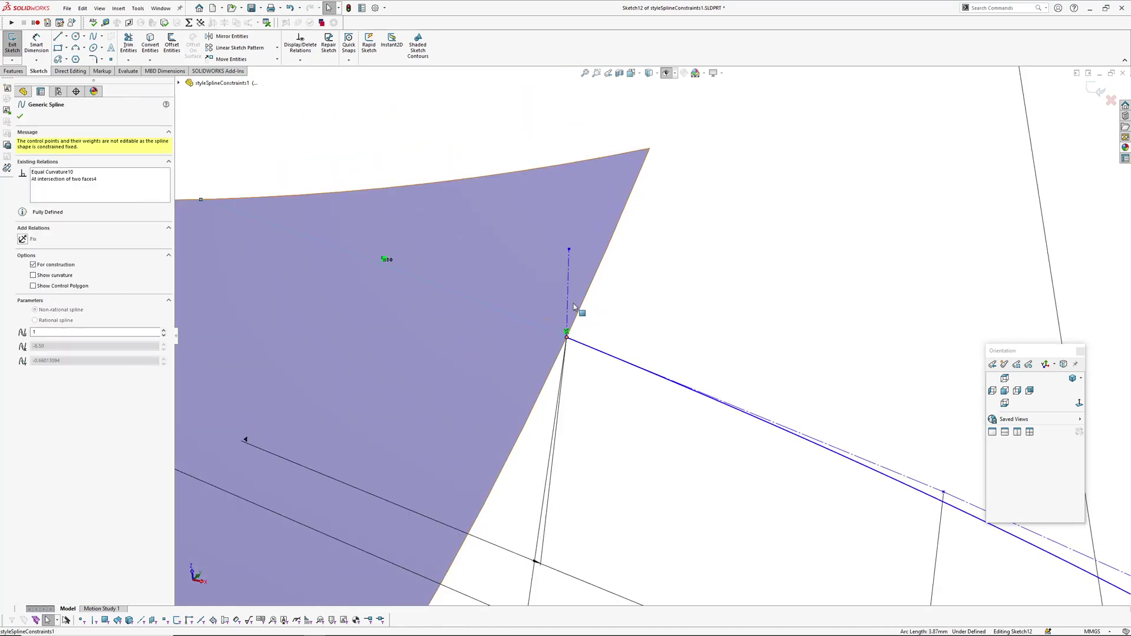
pyautogui.keyDown('ctrl'); pyautogui.click(568, 301); pyautogui.keyUp('ctrl')
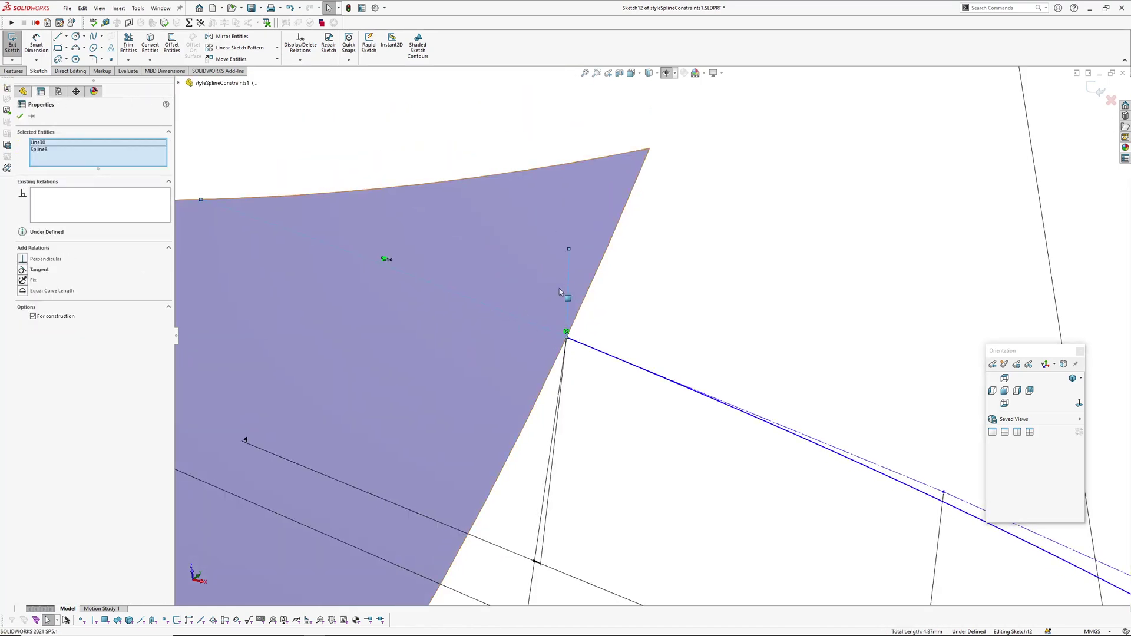
pyautogui.click(24, 261)
pyautogui.click(728, 285)
pyautogui.scroll(3, 728, 295)
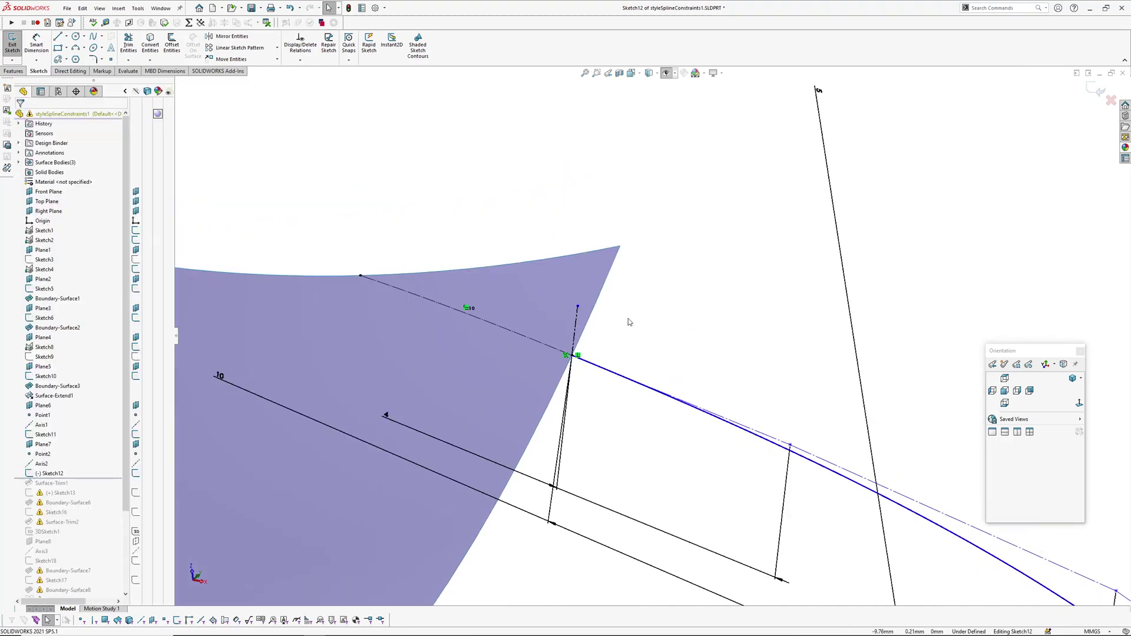
# Lengthen the perpendicular centerline by pulling its free end past the surface's upper edge.
pyautogui.moveTo(628, 320)
pyautogui.mouseDown(button='middle')
pyautogui.moveTo(640, 305)
pyautogui.moveTo(619, 303)
pyautogui.mouseUp(button='middle')
pyautogui.scroll(3, 619, 302)
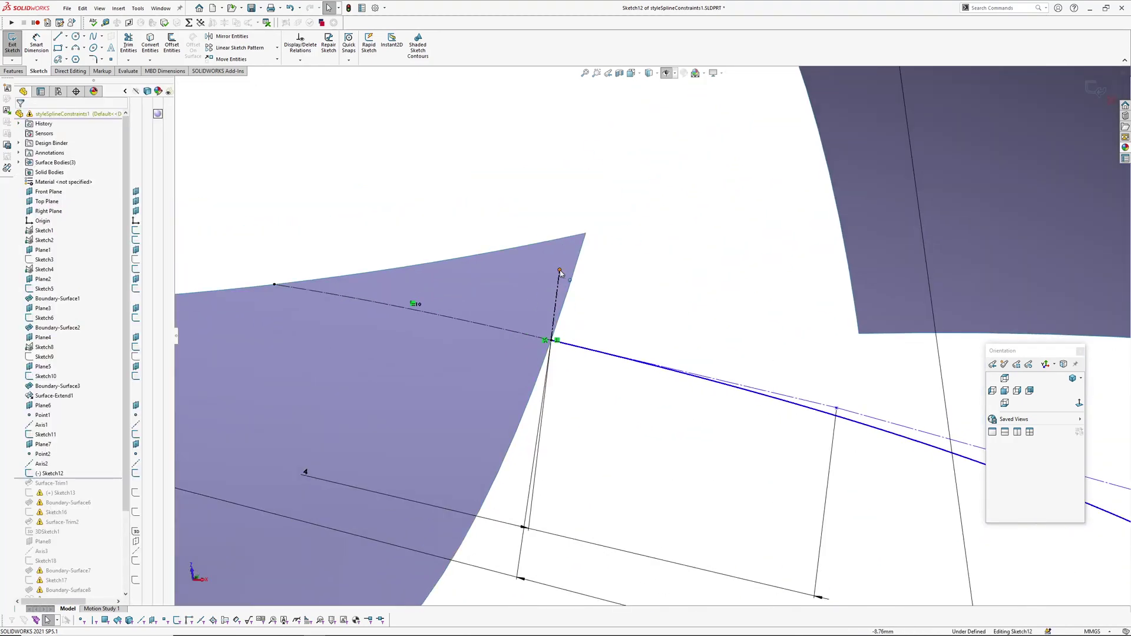
pyautogui.click(566, 207)
pyautogui.click(803, 358)
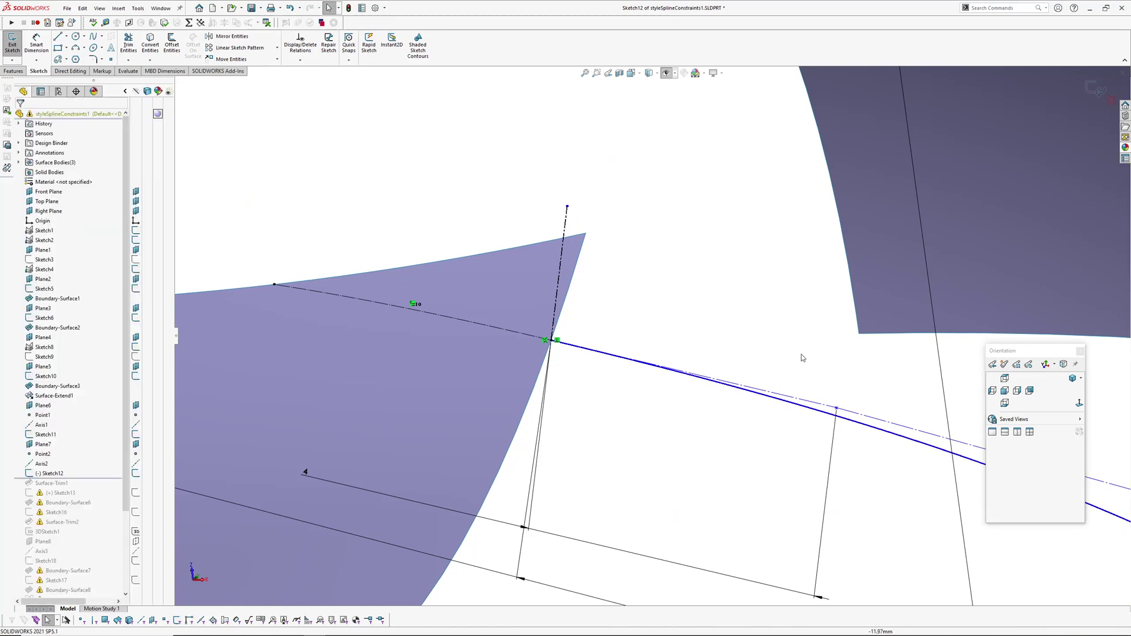
# Make the first leg of the style spline's control polygon perpendicular to the centerline, and finish editing Sketch12.
pyautogui.click(804, 402)
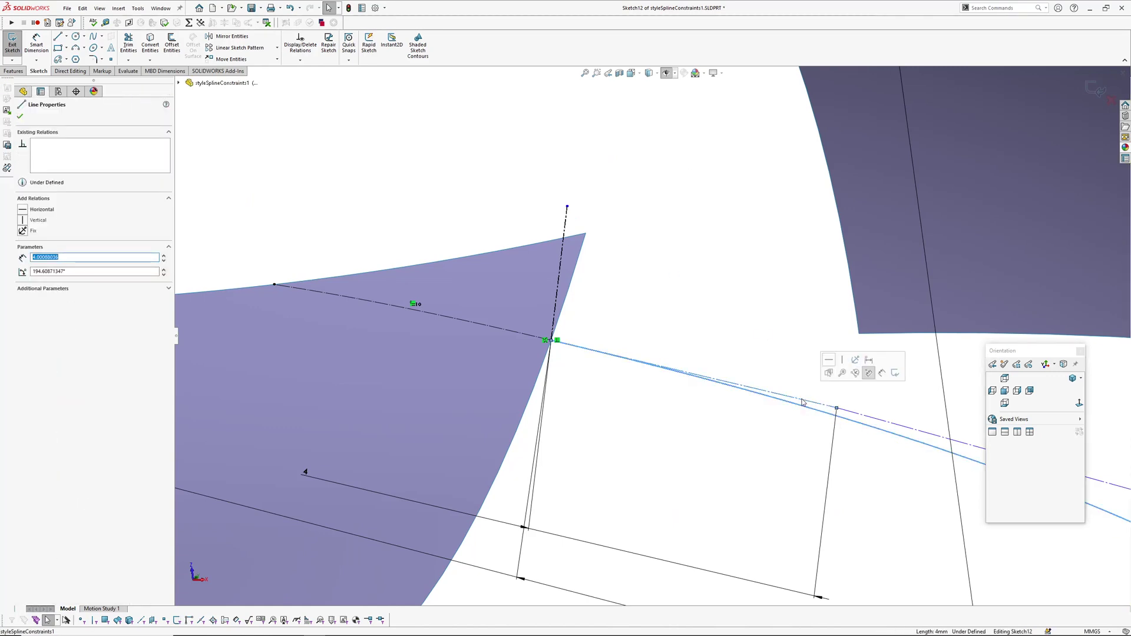
pyautogui.keyDown('ctrl'); pyautogui.click(561, 273); pyautogui.keyUp('ctrl')
pyautogui.click(22, 292)
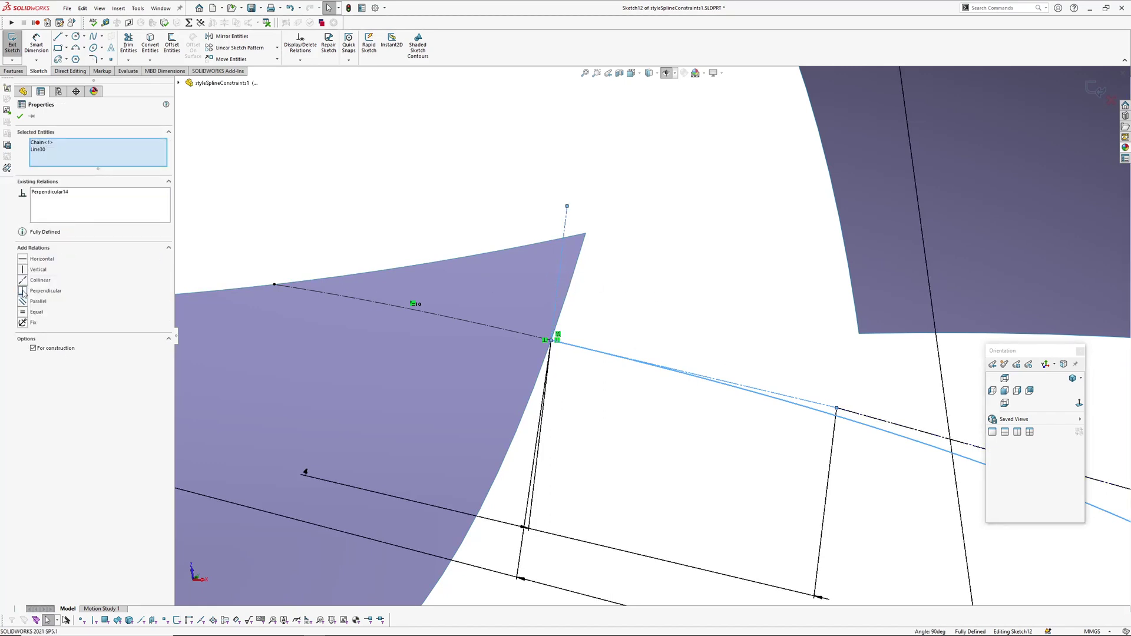
pyautogui.click(695, 290)
pyautogui.scroll(4, 687, 312)
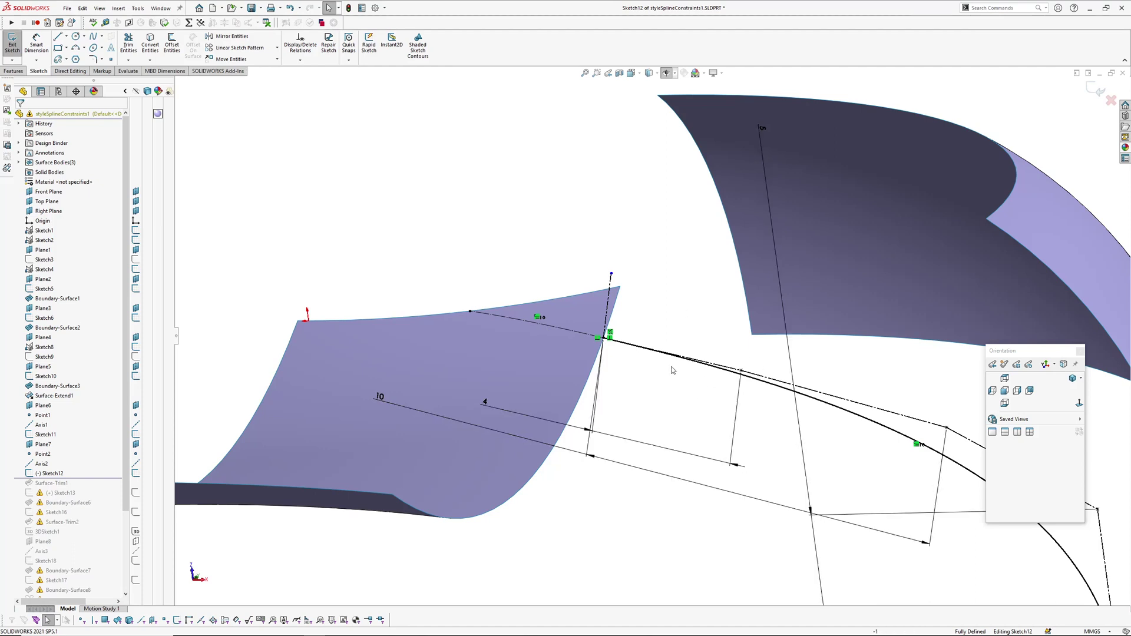
pyautogui.scroll(-3, 619, 354)
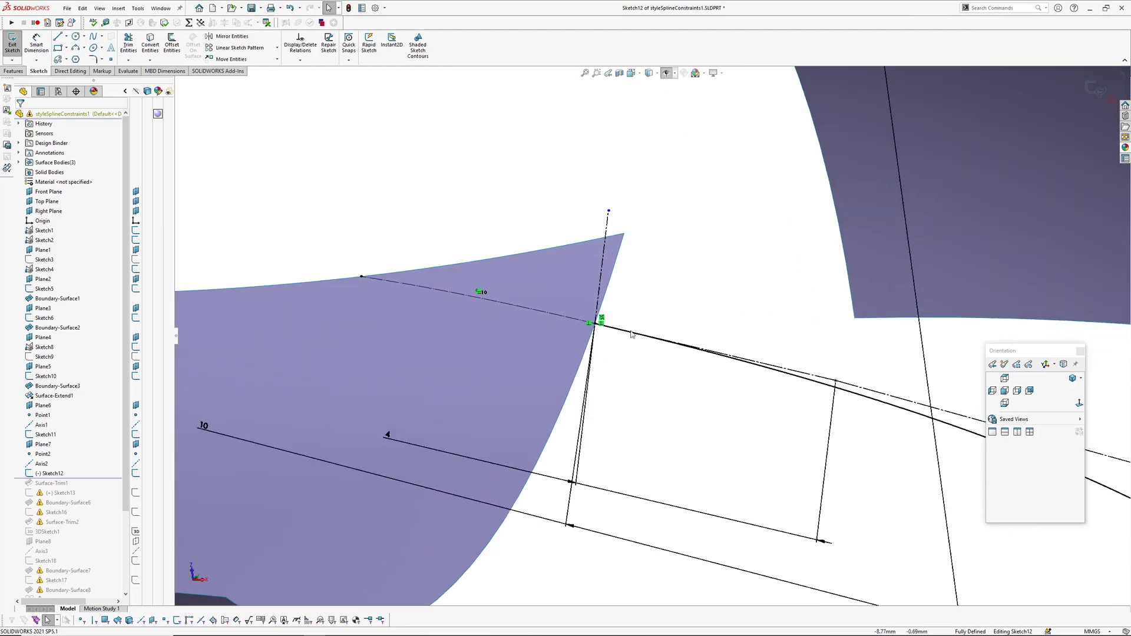
pyautogui.click(1096, 90)
# Roll the model forward to just after Surface-Knit6 to rebuild the trimmed, boundary and knitted surfaces.
pyautogui.moveTo(490, 380)
pyautogui.mouseDown(button='middle')
pyautogui.moveTo(716, 391)
pyautogui.moveTo(620, 350)
pyautogui.moveTo(613, 402)
pyautogui.mouseUp(button='middle')
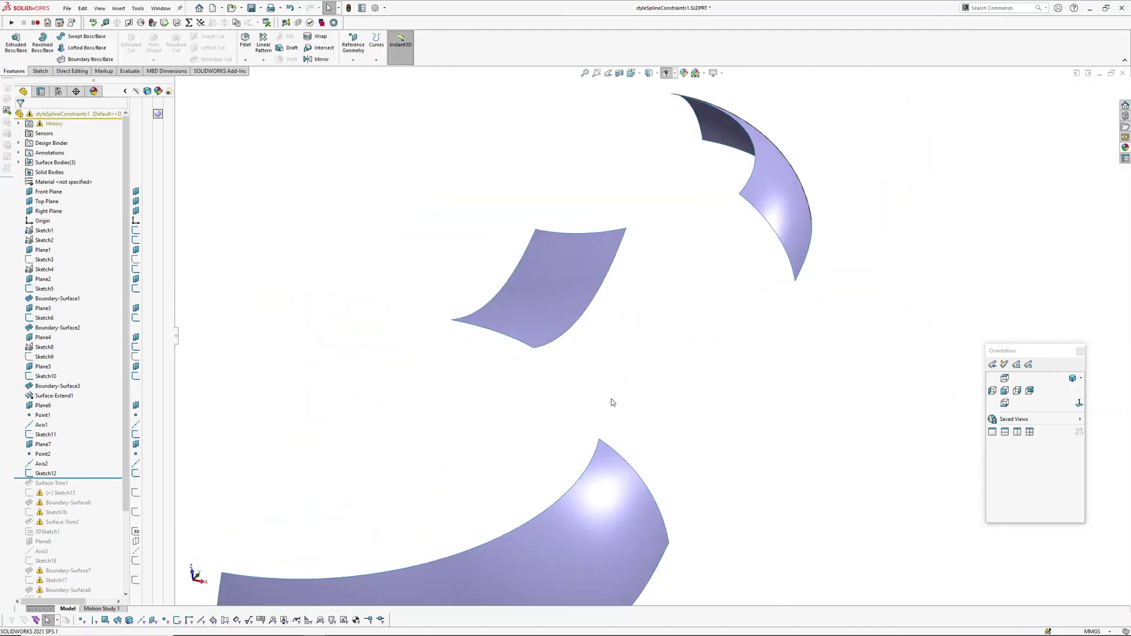
pyautogui.scroll(-3, 93, 476)
pyautogui.moveTo(104, 384)
pyautogui.mouseDown()
pyautogui.moveTo(97, 583)
pyautogui.moveTo(95, 543)
pyautogui.mouseUp()
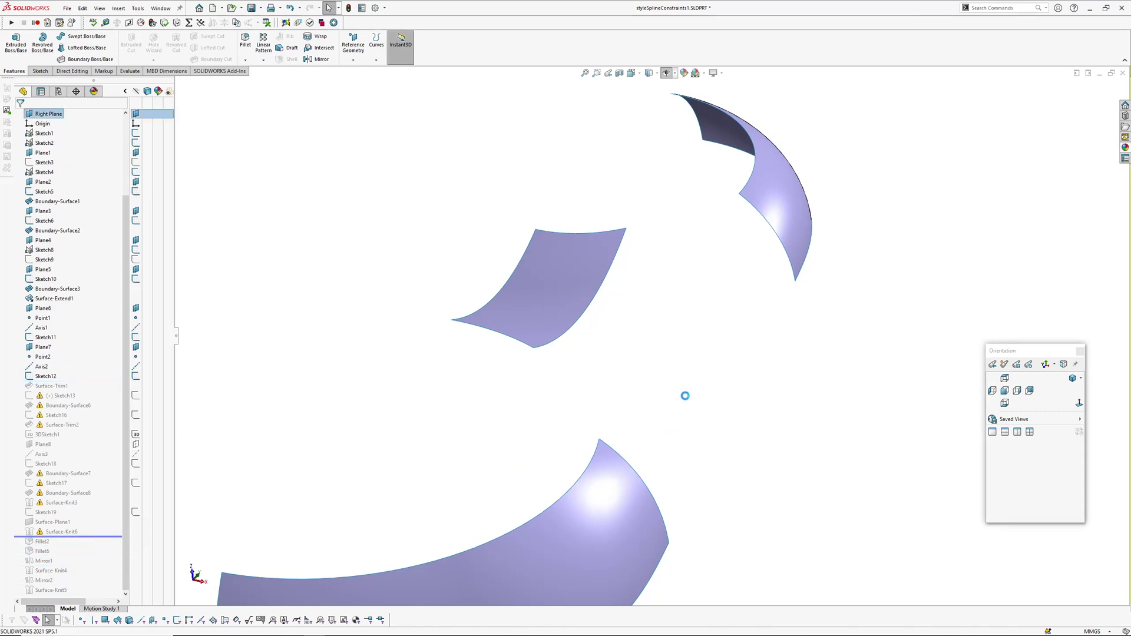
pyautogui.moveTo(679, 376); pyautogui.dragTo(657, 396, button='middle')
pyautogui.scroll(2, 655, 396)
pyautogui.scroll(4, 83, 244)
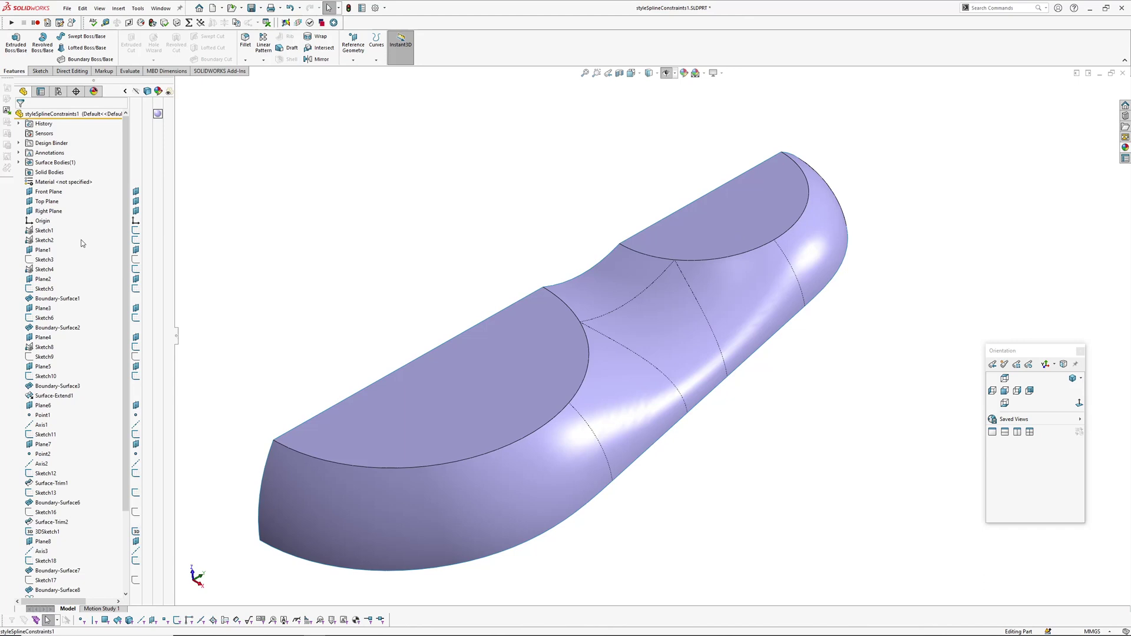
# Test the model by reducing the gap between the two circles in Sketch1 to 12 mm and then about 10.12 mm.
pyautogui.click(44, 231)
pyautogui.moveTo(659, 330); pyautogui.dragTo(680, 309, button='middle')
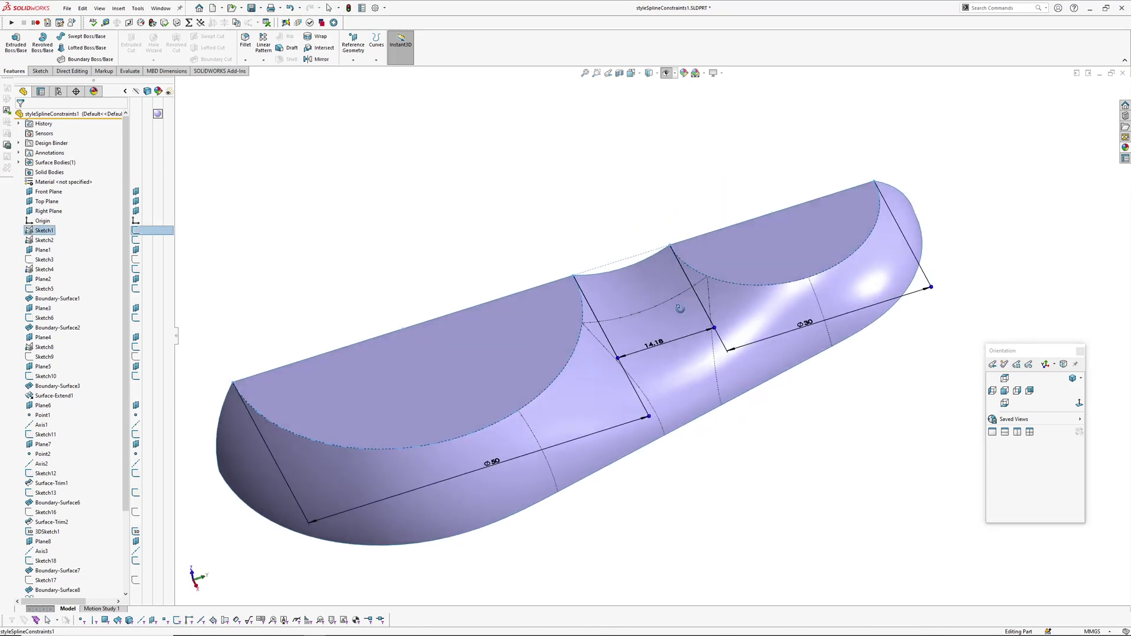
pyautogui.moveTo(715, 331); pyautogui.dragTo(708, 332)
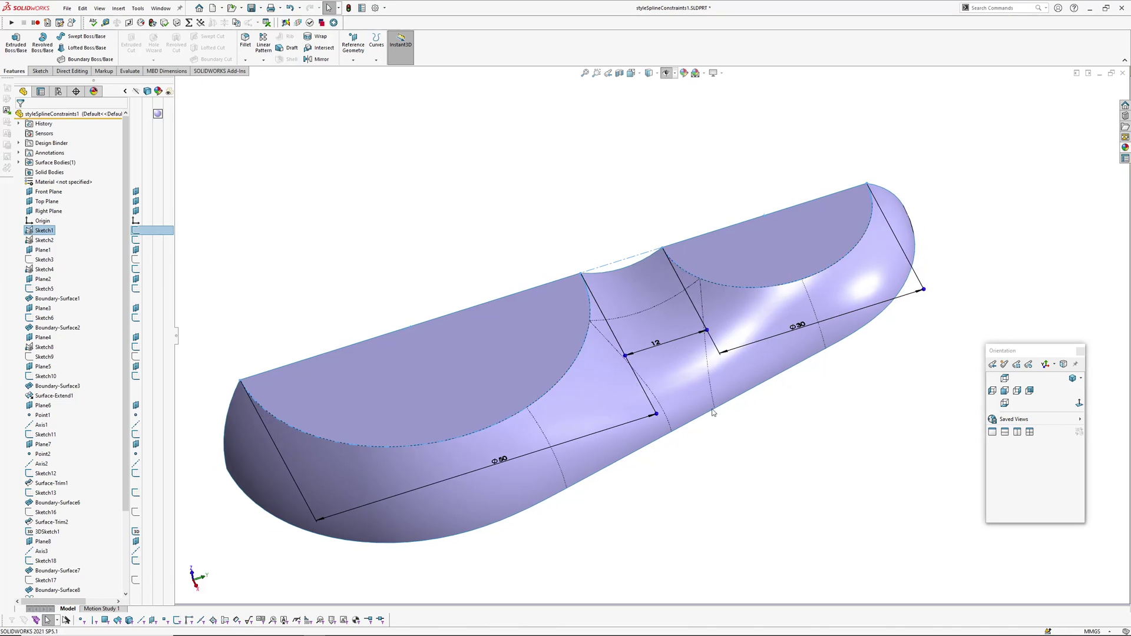
pyautogui.moveTo(714, 413); pyautogui.dragTo(729, 385, button='middle')
pyautogui.moveTo(713, 324); pyautogui.dragTo(703, 326)
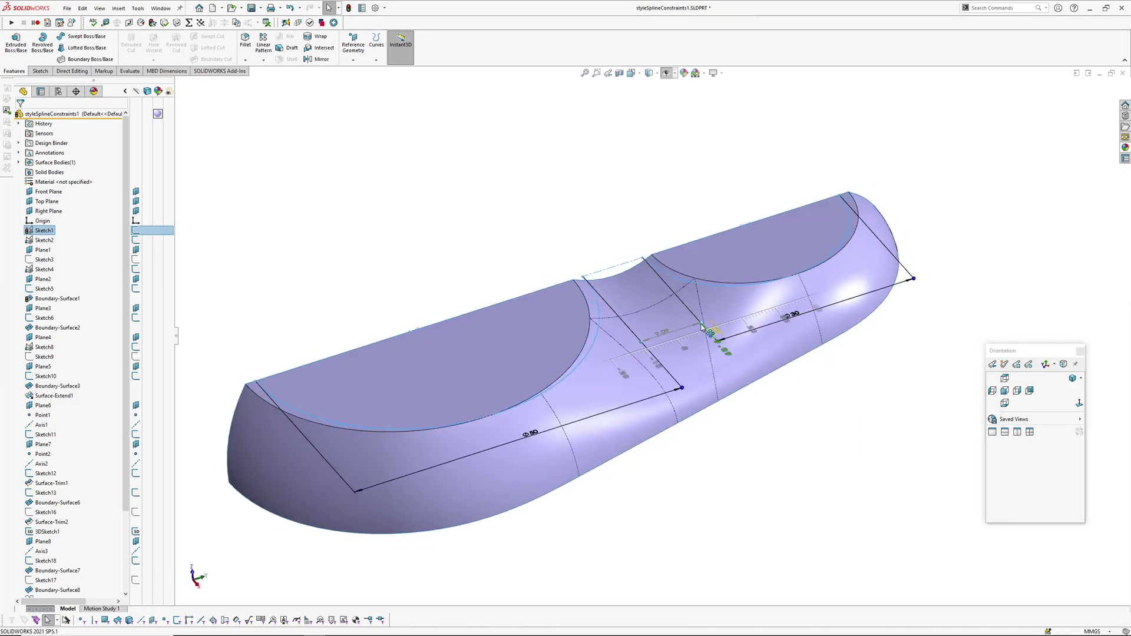
pyautogui.moveTo(702, 325); pyautogui.dragTo(706, 324)
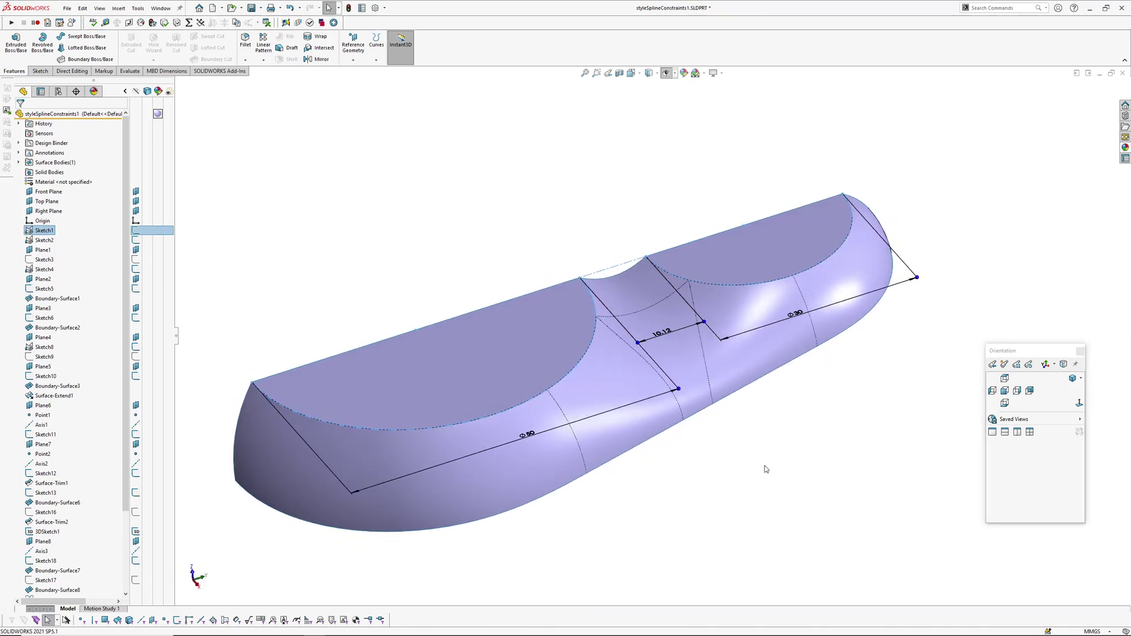
pyautogui.press('Escape')
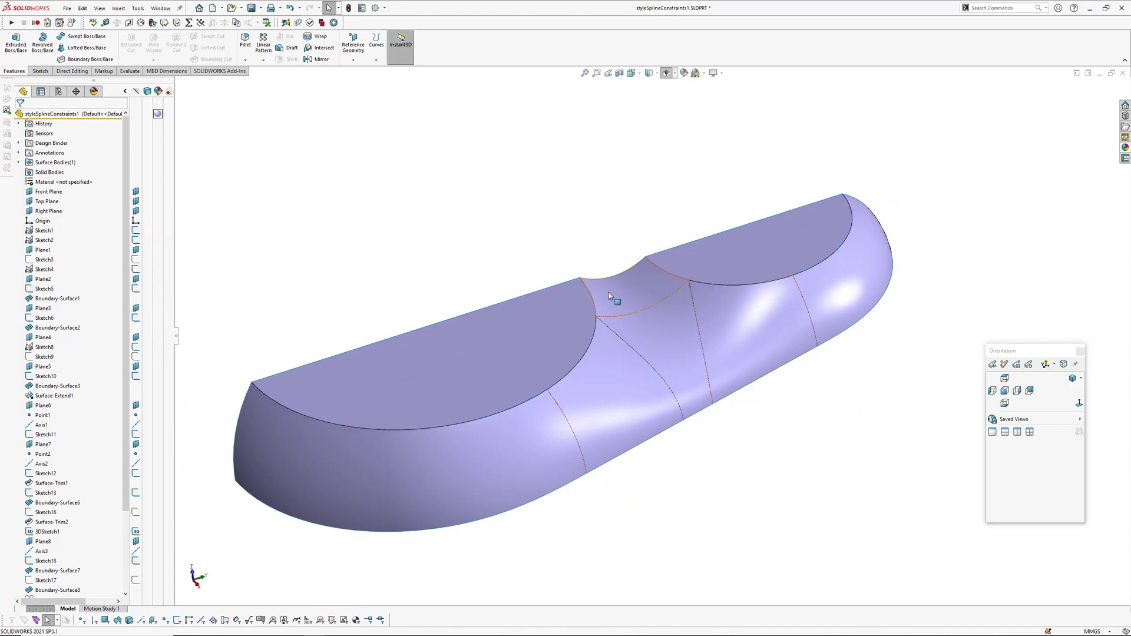
# Vary the gap between Sketch1's two circles through about 16.12 mm and 14.53 mm, ending at about 15.79 mm.
pyautogui.click(41, 230)
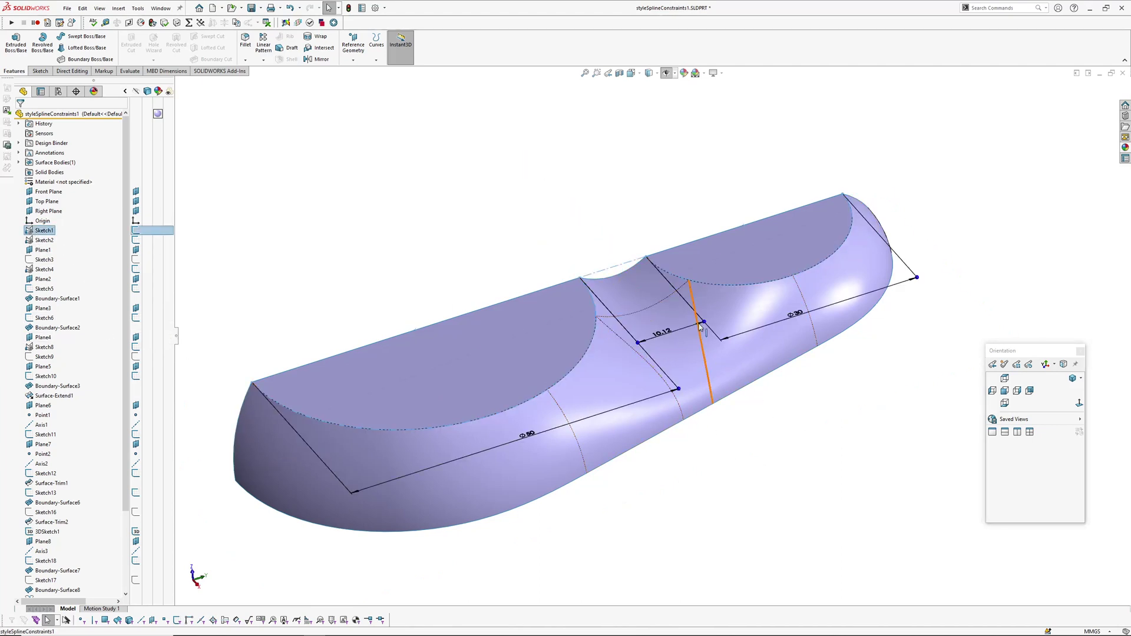
pyautogui.moveTo(704, 323); pyautogui.dragTo(726, 319)
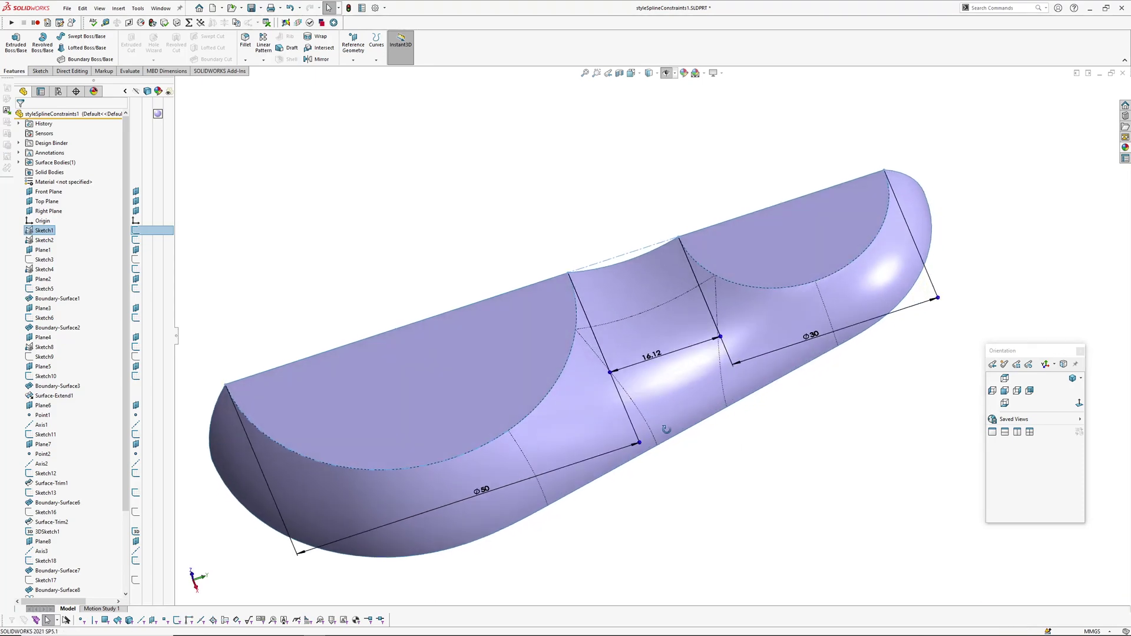
pyautogui.moveTo(340, 480)
pyautogui.mouseDown(button='middle')
pyautogui.moveTo(647, 463)
pyautogui.moveTo(637, 407)
pyautogui.moveTo(686, 375)
pyautogui.mouseUp(button='middle')
pyautogui.moveTo(677, 341); pyautogui.dragTo(672, 341)
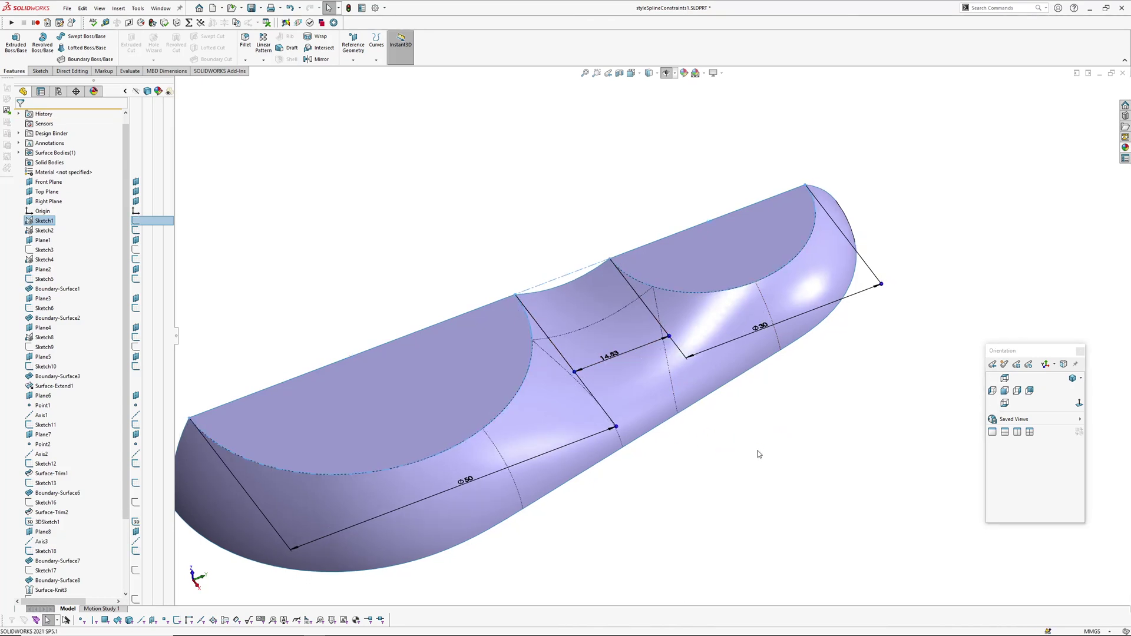
pyautogui.moveTo(759, 455)
pyautogui.mouseDown(button='middle')
pyautogui.moveTo(687, 422)
pyautogui.moveTo(677, 345)
pyautogui.mouseUp(button='middle')
pyautogui.moveTo(677, 345); pyautogui.dragTo(678, 351)
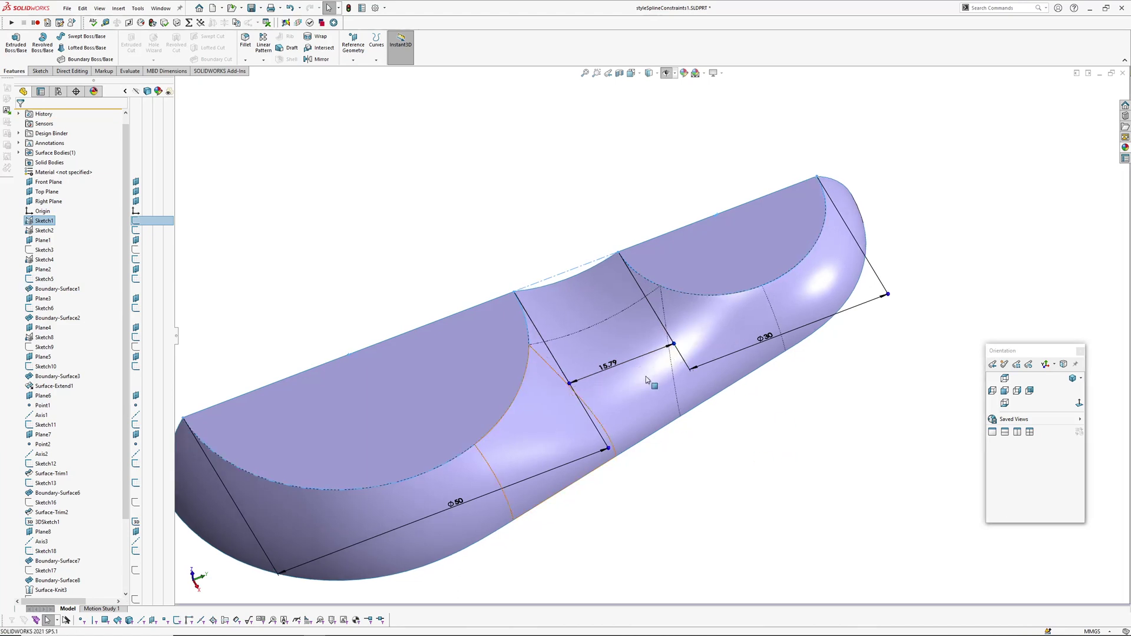
pyautogui.click(446, 245)
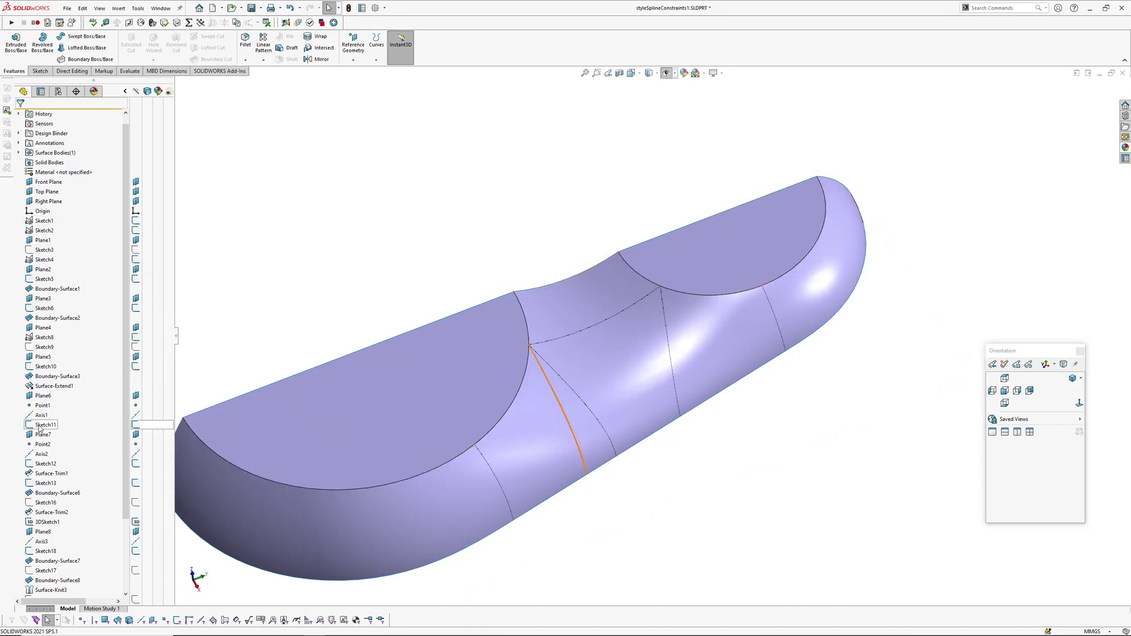
# Roll the model back to just before Surface-Trim1 and open Sketch12 for editing.
pyautogui.click(44, 474)
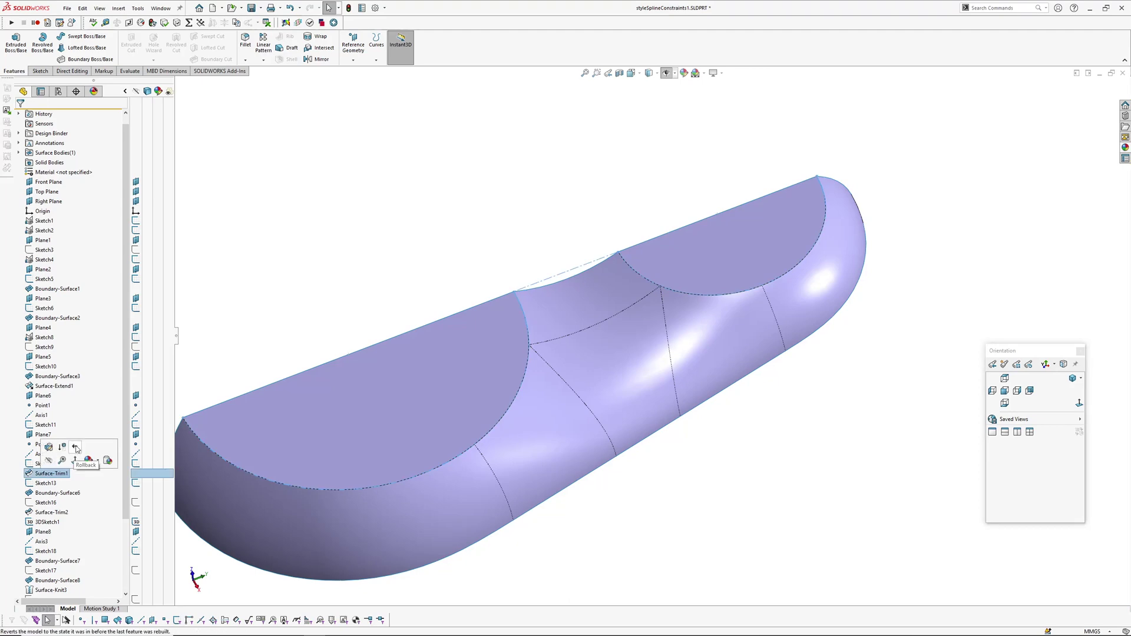
pyautogui.click(76, 448)
pyautogui.moveTo(440, 260)
pyautogui.mouseDown(button='middle')
pyautogui.moveTo(634, 321)
pyautogui.moveTo(662, 258)
pyautogui.moveTo(552, 328)
pyautogui.mouseUp(button='middle')
pyautogui.scroll(-6, 553, 329)
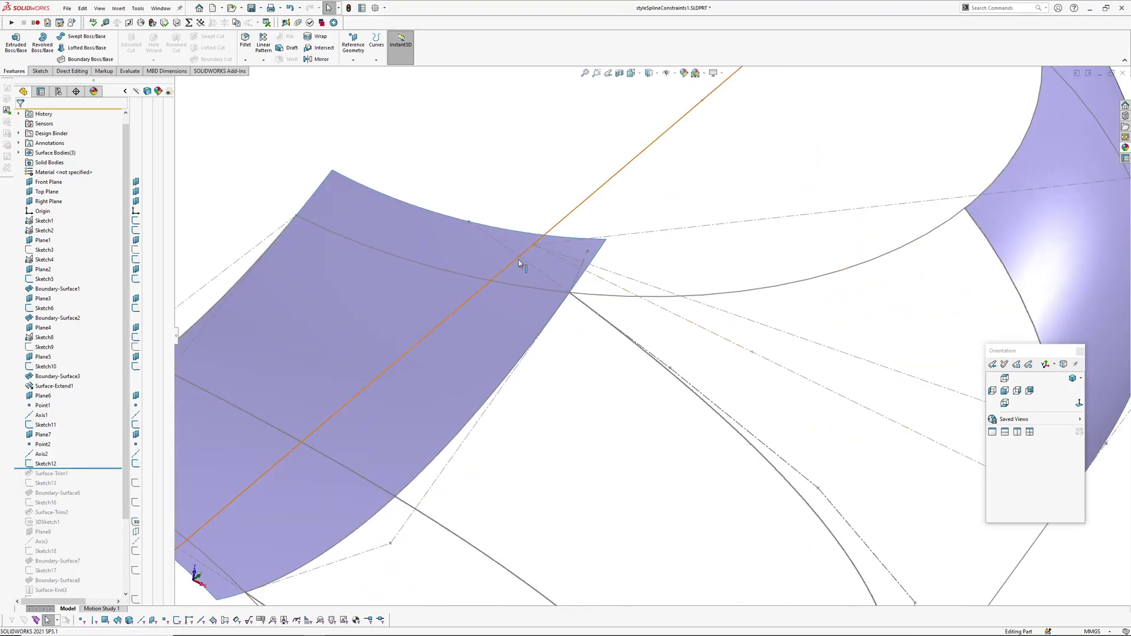
pyautogui.moveTo(519, 263)
pyautogui.mouseDown(button='middle')
pyautogui.moveTo(699, 422)
pyautogui.moveTo(581, 251)
pyautogui.moveTo(587, 311)
pyautogui.moveTo(581, 288)
pyautogui.mouseUp(button='middle')
pyautogui.click(39, 466)
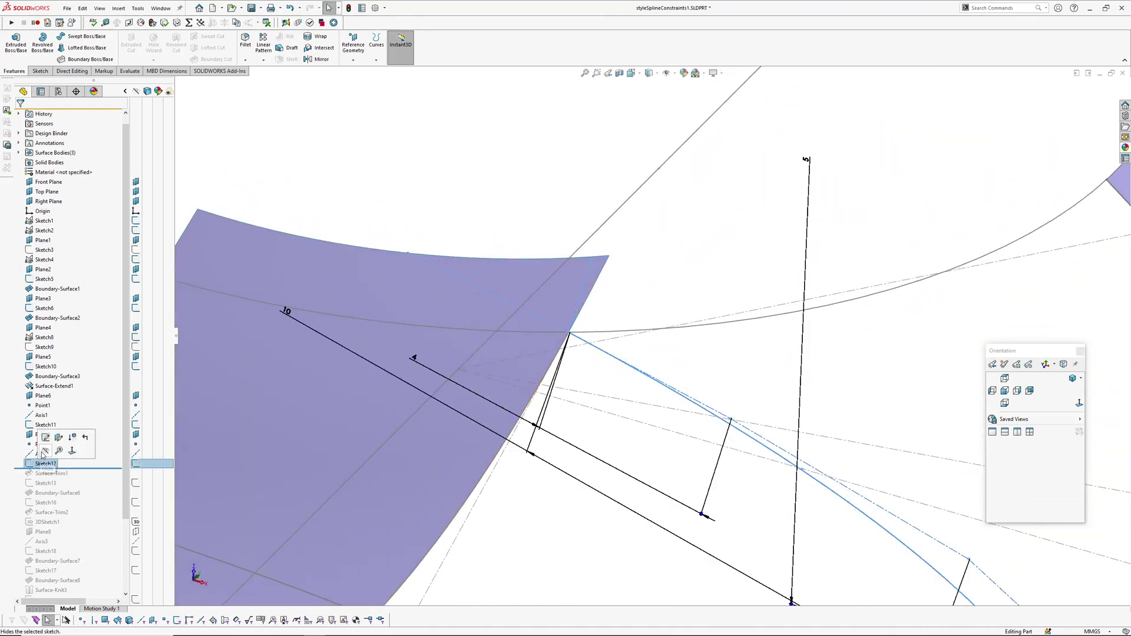
pyautogui.click(44, 438)
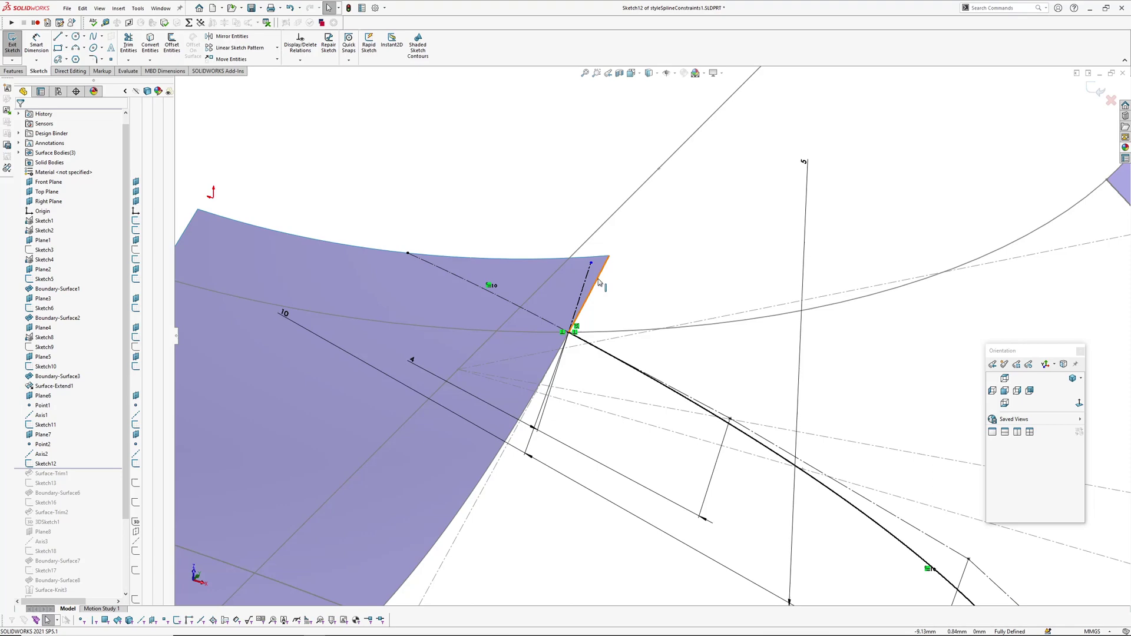
# Leave Sketch12 without saving changes and roll the model back to just before Sketch12.
pyautogui.click(592, 263)
pyautogui.moveTo(592, 263); pyautogui.dragTo(558, 350, button='middle')
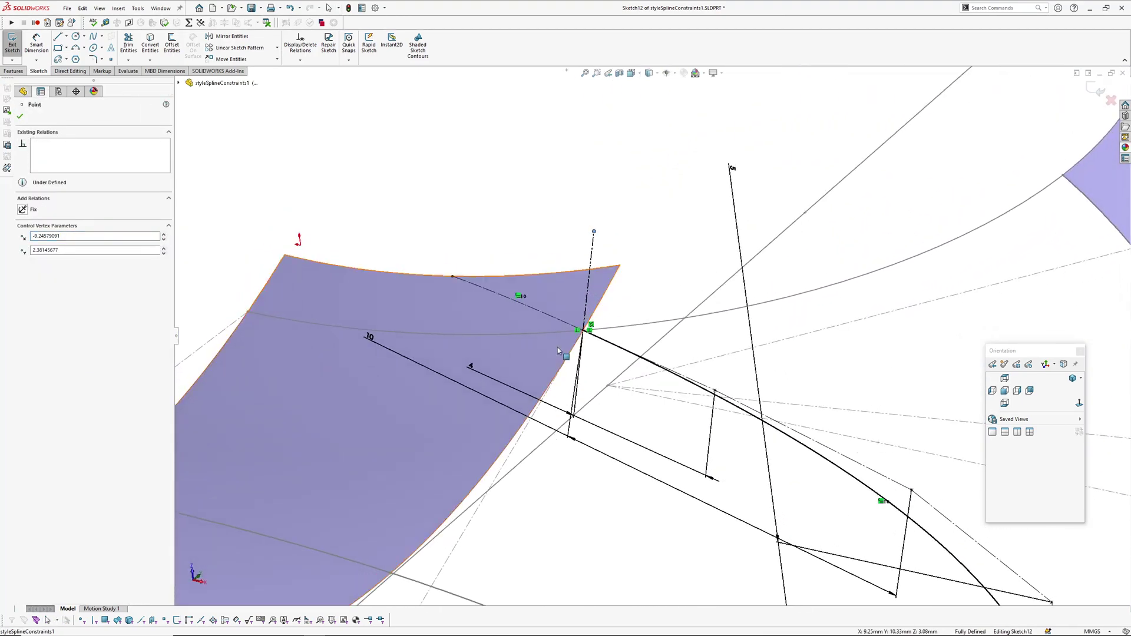
pyautogui.click(1112, 106)
pyautogui.moveTo(558, 250); pyautogui.dragTo(544, 266, button='middle')
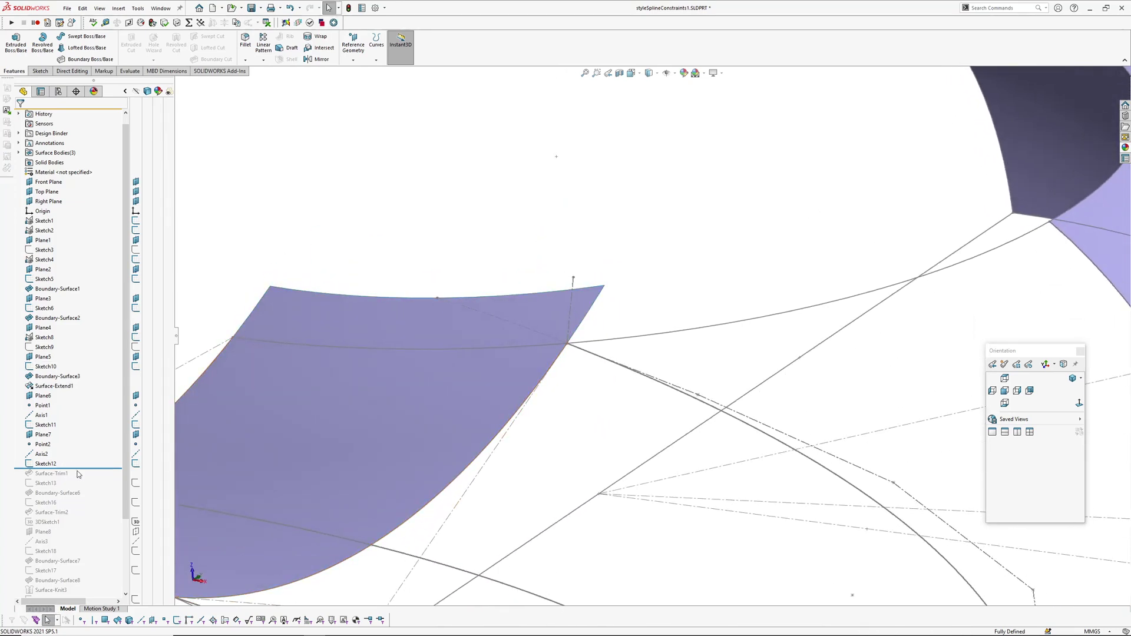
pyautogui.moveTo(82, 468); pyautogui.dragTo(81, 460)
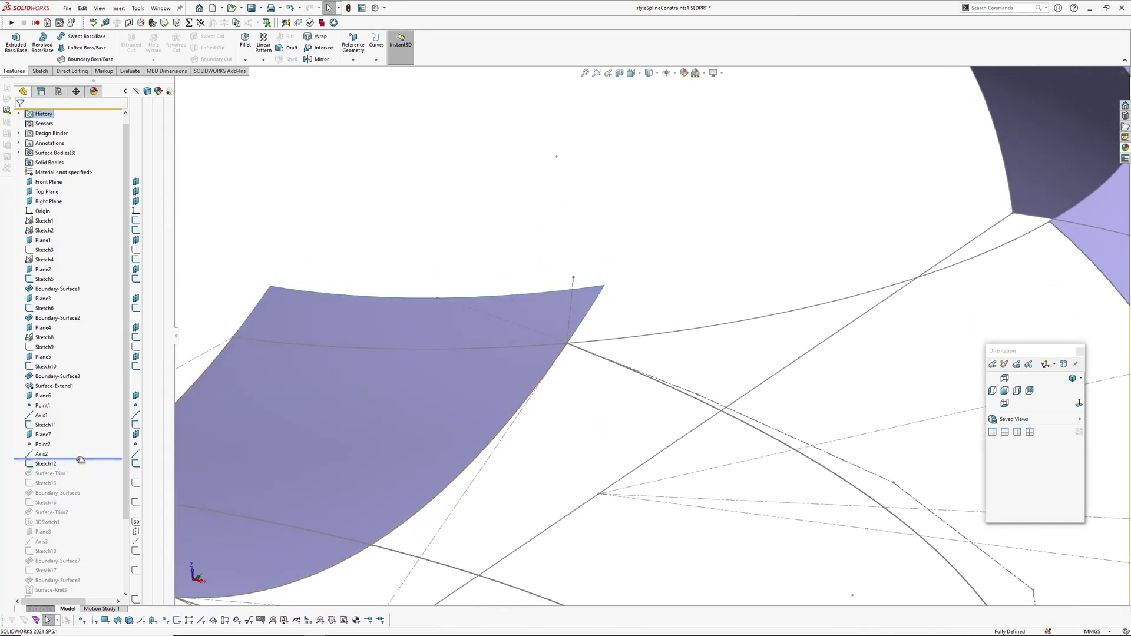
# Start a new sketch on Plane7 and create the intersection curve with the Boundary-Surface3 face.
pyautogui.click(43, 434)
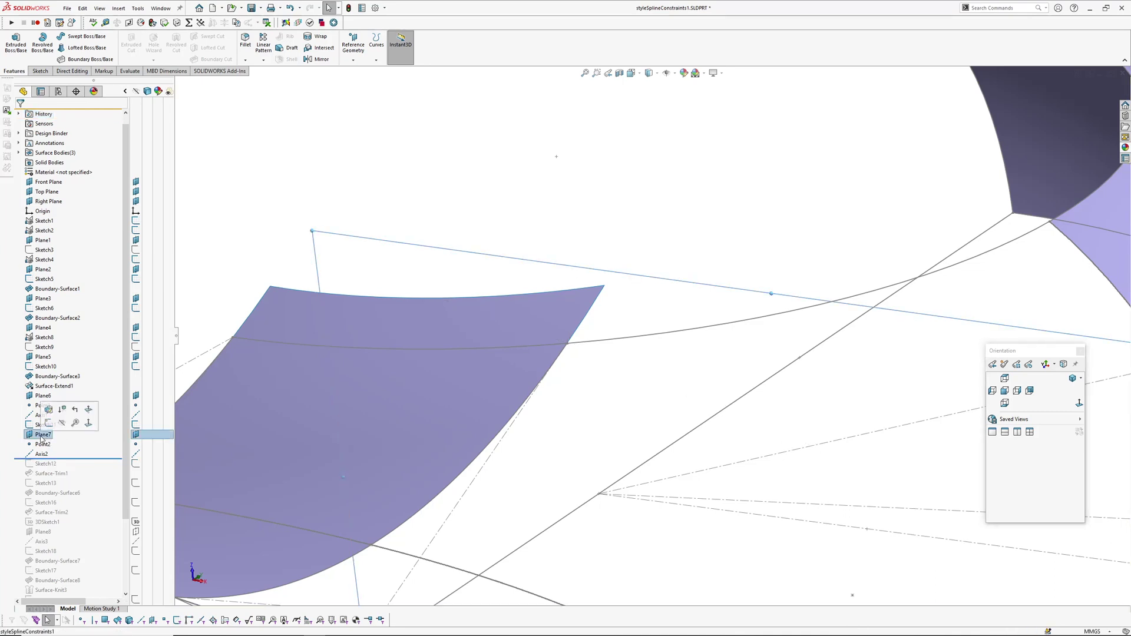
pyautogui.moveTo(518, 319)
pyautogui.mouseDown(button='middle')
pyautogui.moveTo(550, 302)
pyautogui.moveTo(483, 312)
pyautogui.moveTo(569, 318)
pyautogui.mouseUp(button='middle')
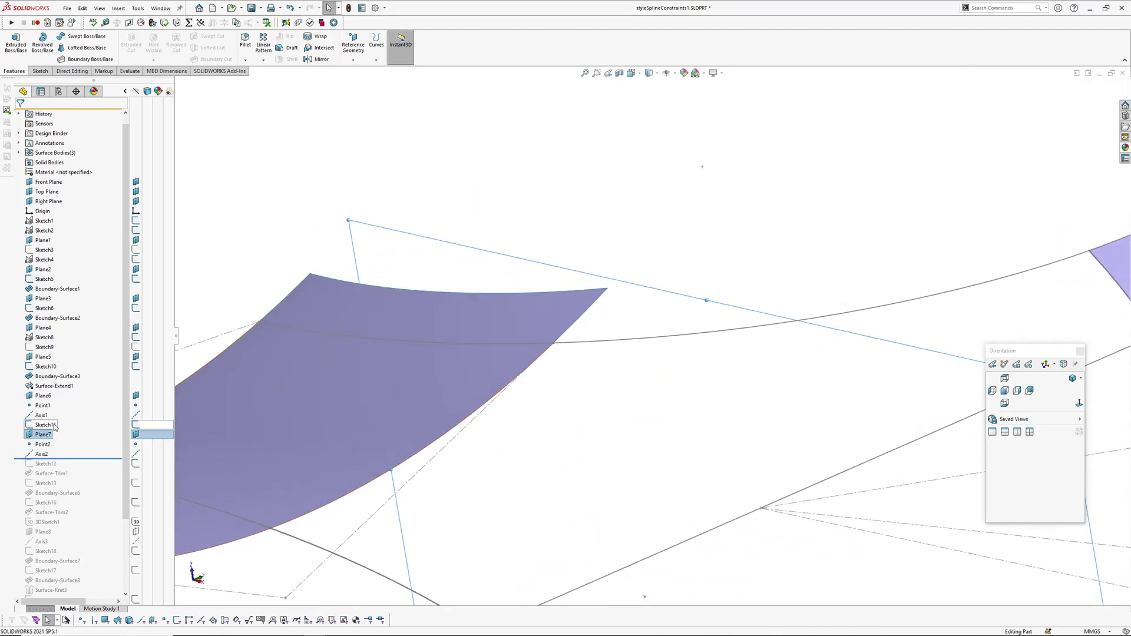
pyautogui.click(43, 436)
pyautogui.click(53, 429)
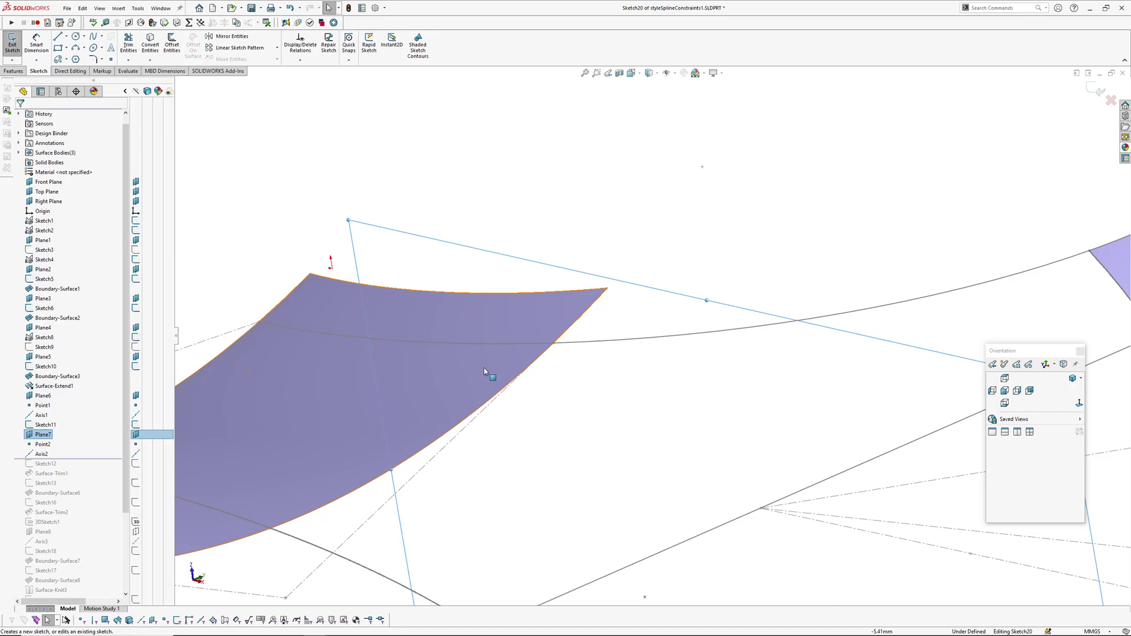
pyautogui.click(521, 324)
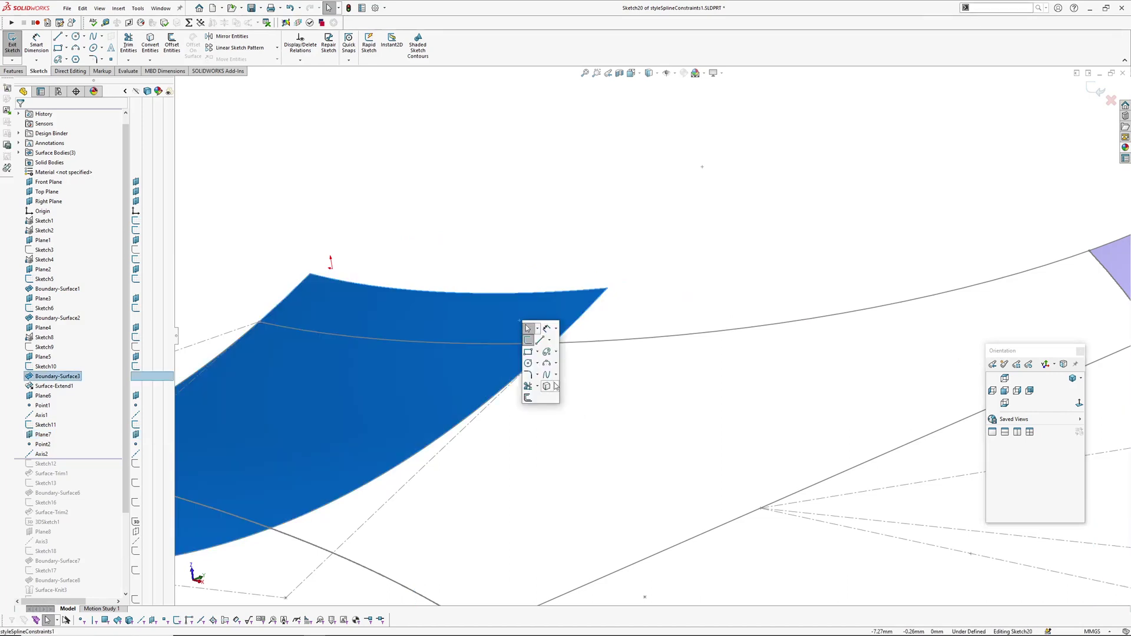
pyautogui.click(555, 386)
pyautogui.click(581, 409)
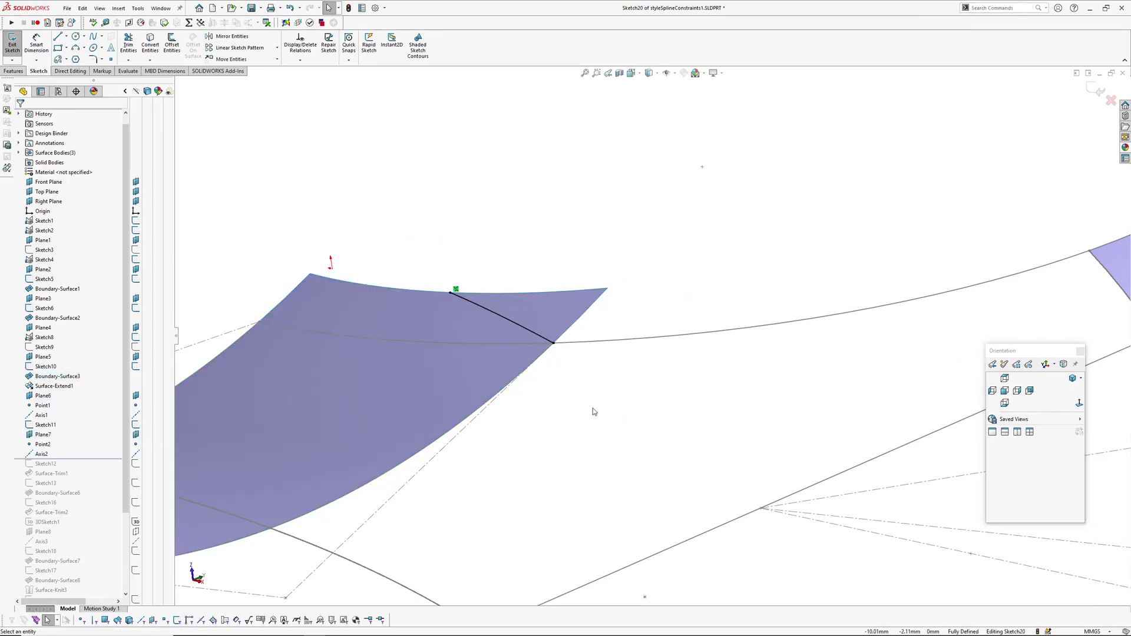
# Sketch a construction line upward from the intersection curve's endpoint on the surface edge.
pyautogui.moveTo(594, 412); pyautogui.dragTo(579, 413, button='middle')
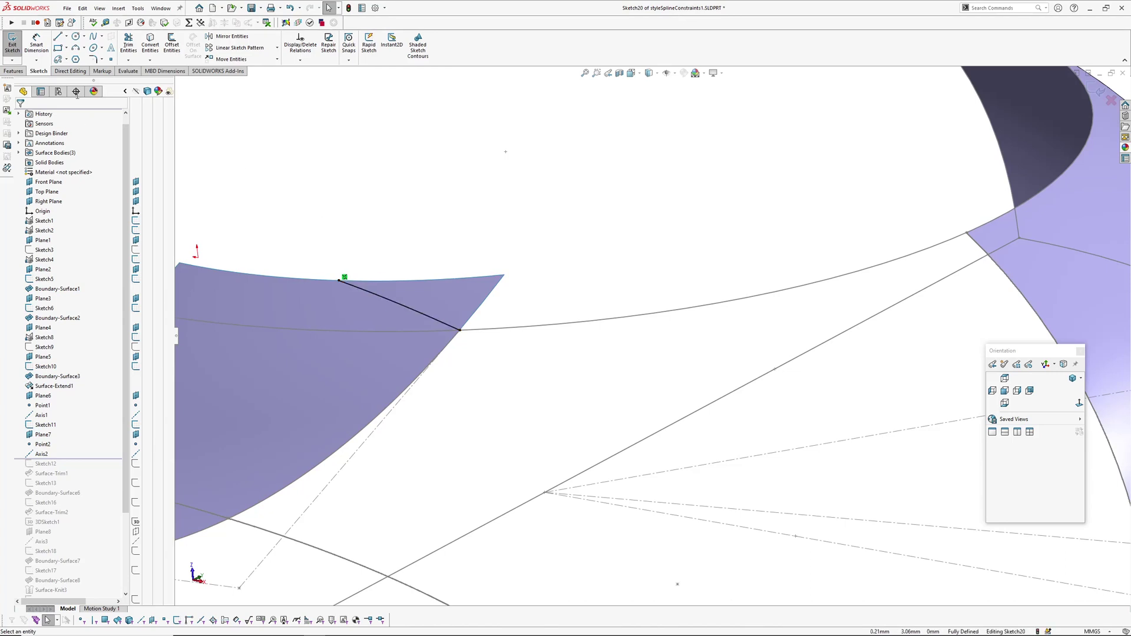
pyautogui.click(66, 37)
pyautogui.click(80, 59)
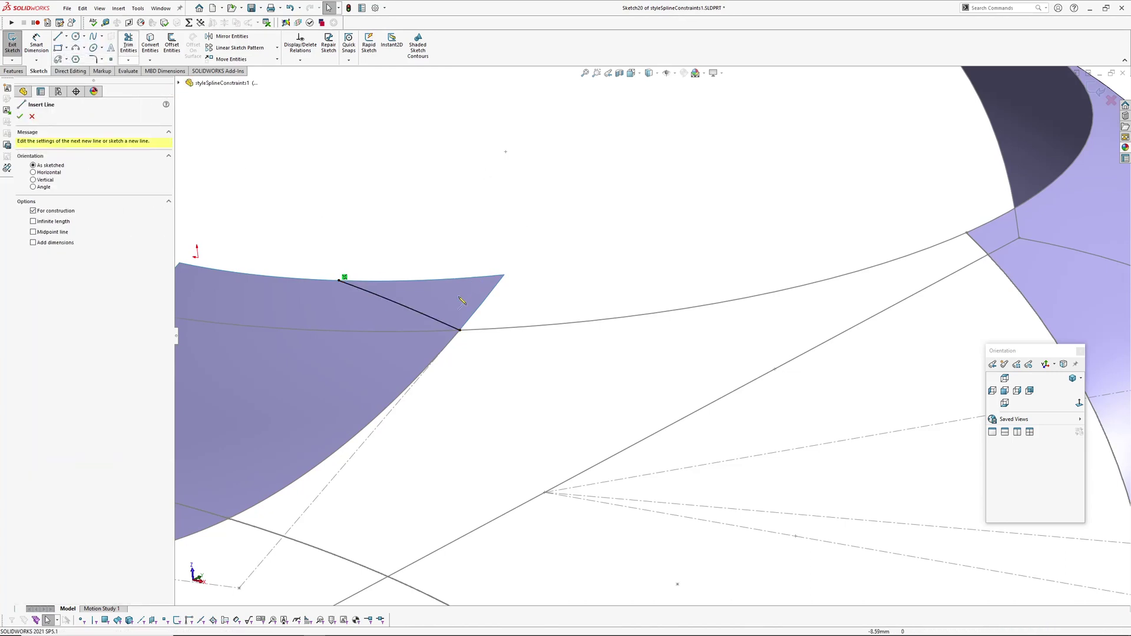
pyautogui.click(460, 331)
pyautogui.click(475, 223)
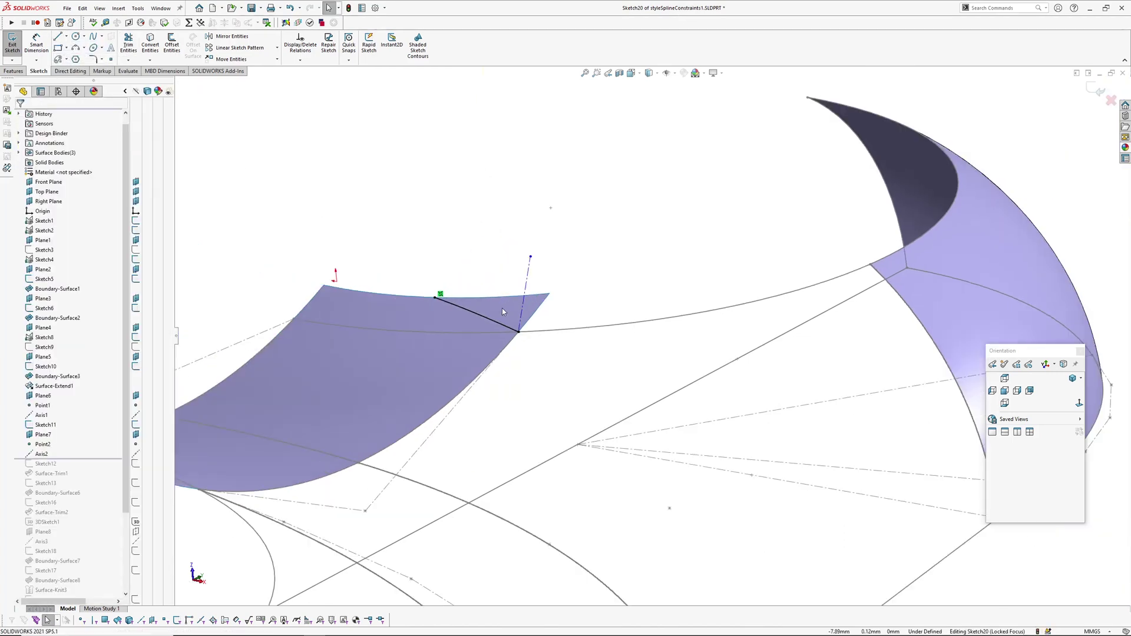
# Make the construction line perpendicular to the intersection curve and exit the sketch, keeping the changes.
pyautogui.moveTo(502, 312); pyautogui.dragTo(559, 365, button='middle')
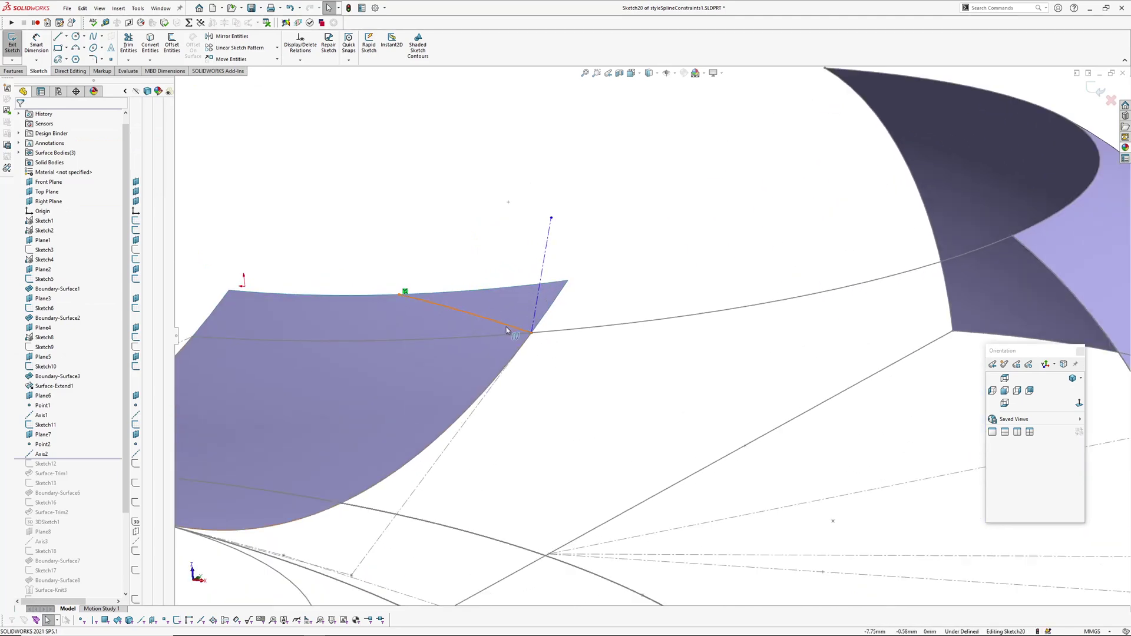
pyautogui.click(507, 329)
pyautogui.keyDown('ctrl'); pyautogui.click(537, 318); pyautogui.keyUp('ctrl')
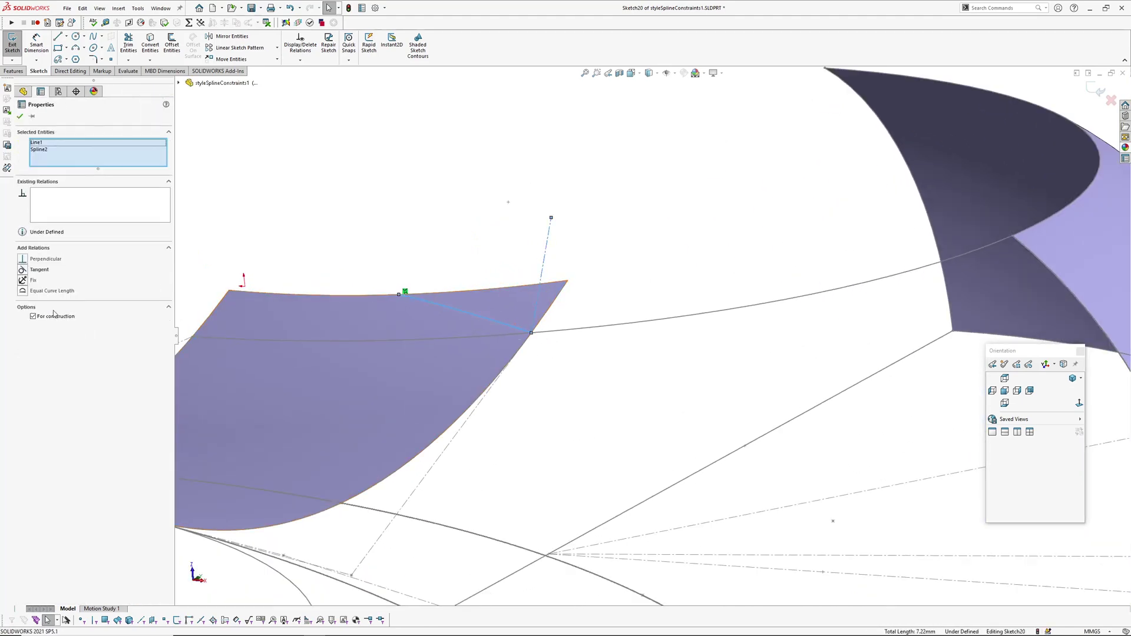
pyautogui.click(24, 263)
pyautogui.click(652, 192)
pyautogui.click(1095, 90)
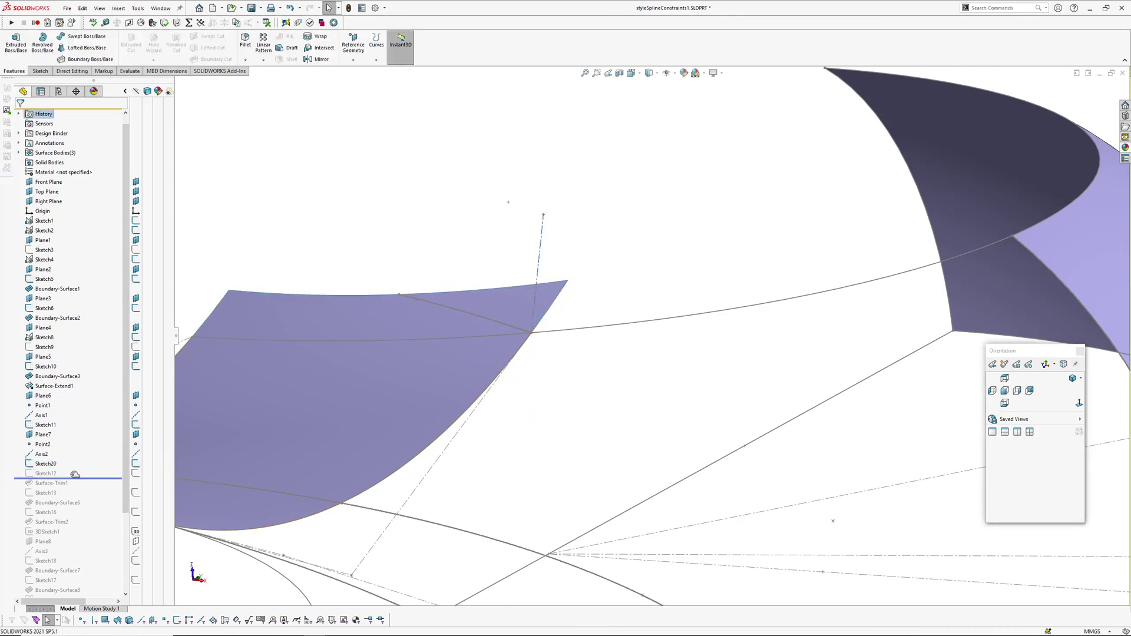
# Open Sketch12 for editing and delete its own intersection curve and perpendicular construction line.
pyautogui.click(47, 473)
pyautogui.click(50, 450)
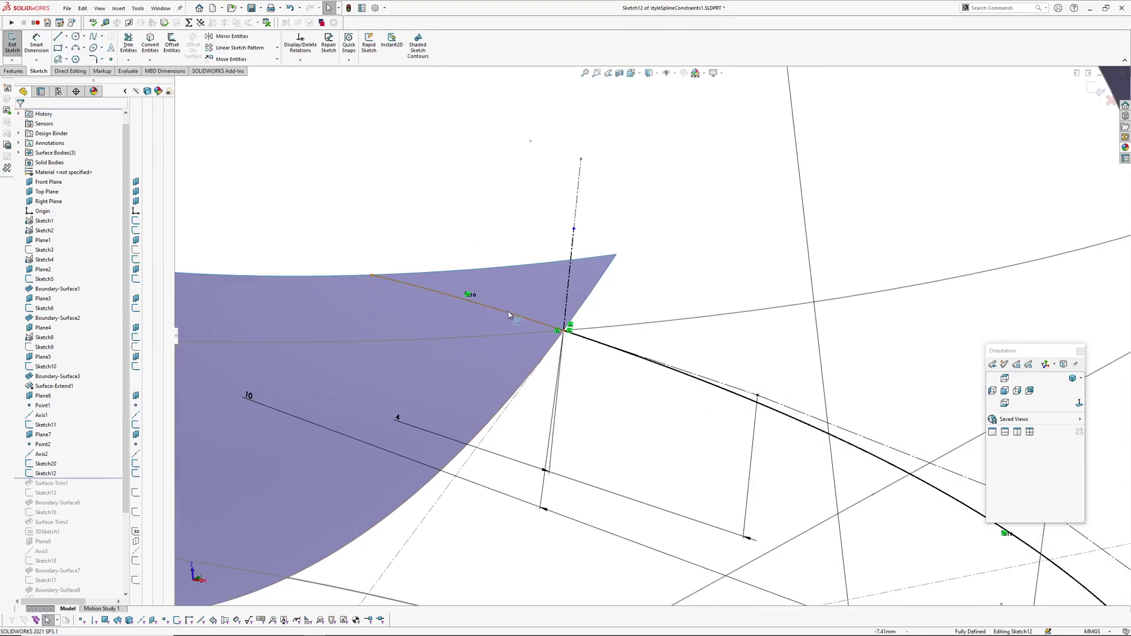
pyautogui.click(502, 312)
pyautogui.press('Delete')
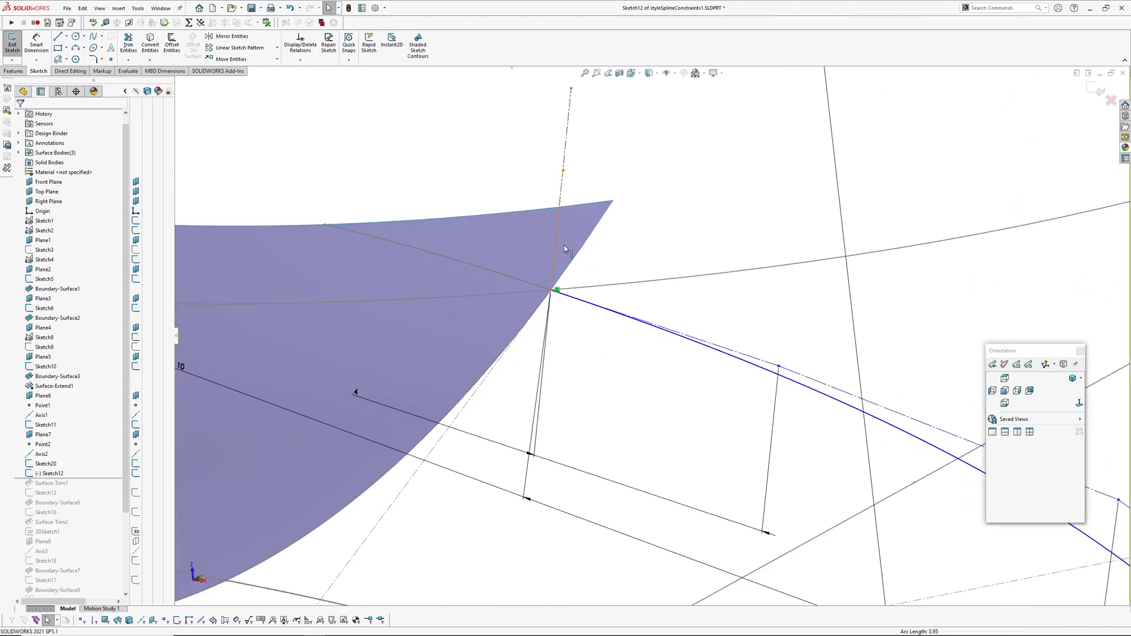
pyautogui.scroll(3, 648, 341)
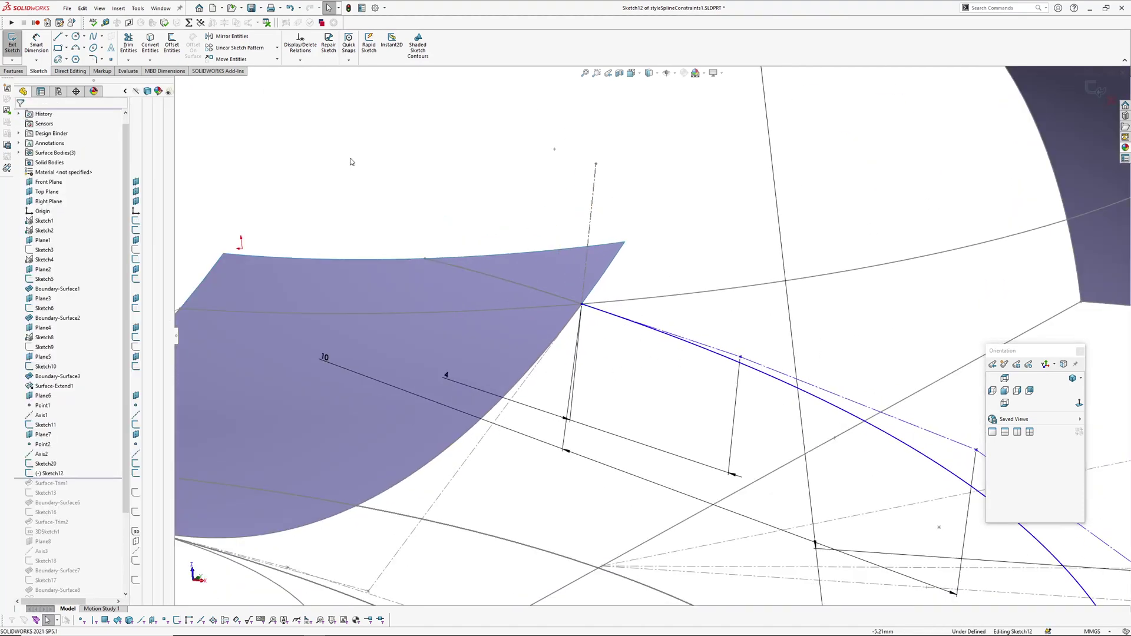
# Make the first leg of the style spline's control polygon perpendicular to Sketch20's construction line.
pyautogui.click(710, 347)
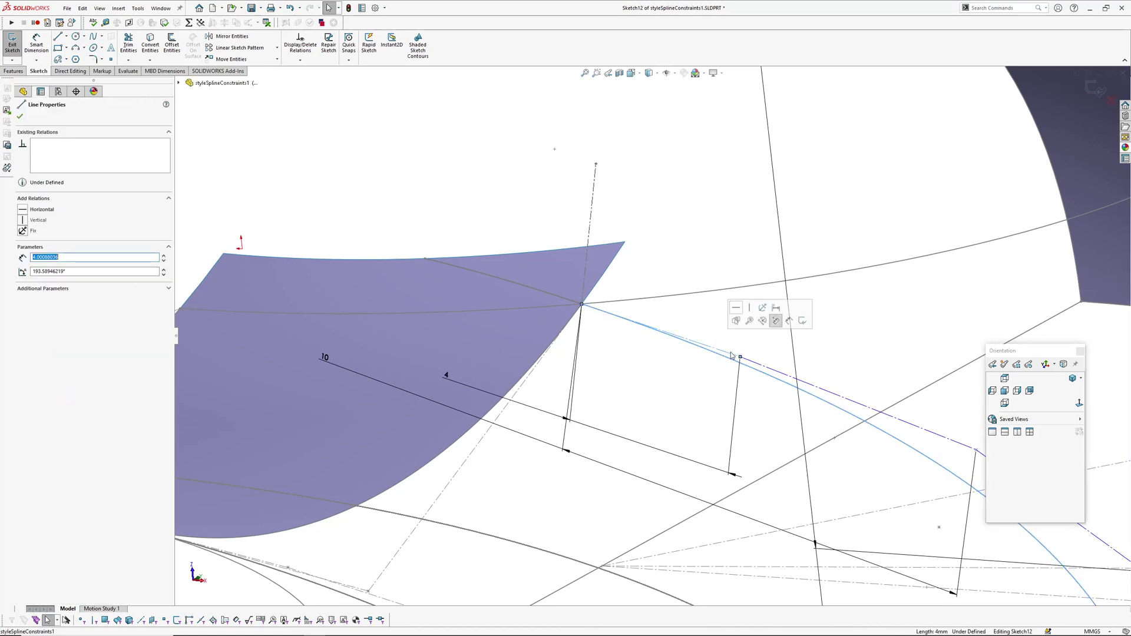
pyautogui.keyDown('ctrl'); pyautogui.click(592, 227); pyautogui.keyUp('ctrl')
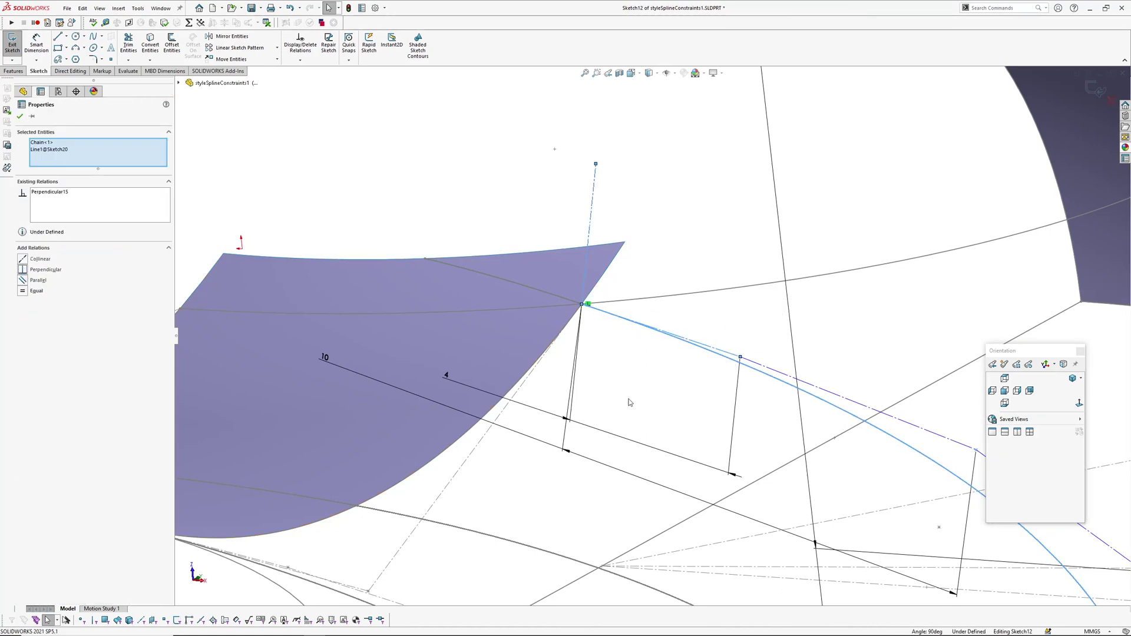
pyautogui.press('Escape')
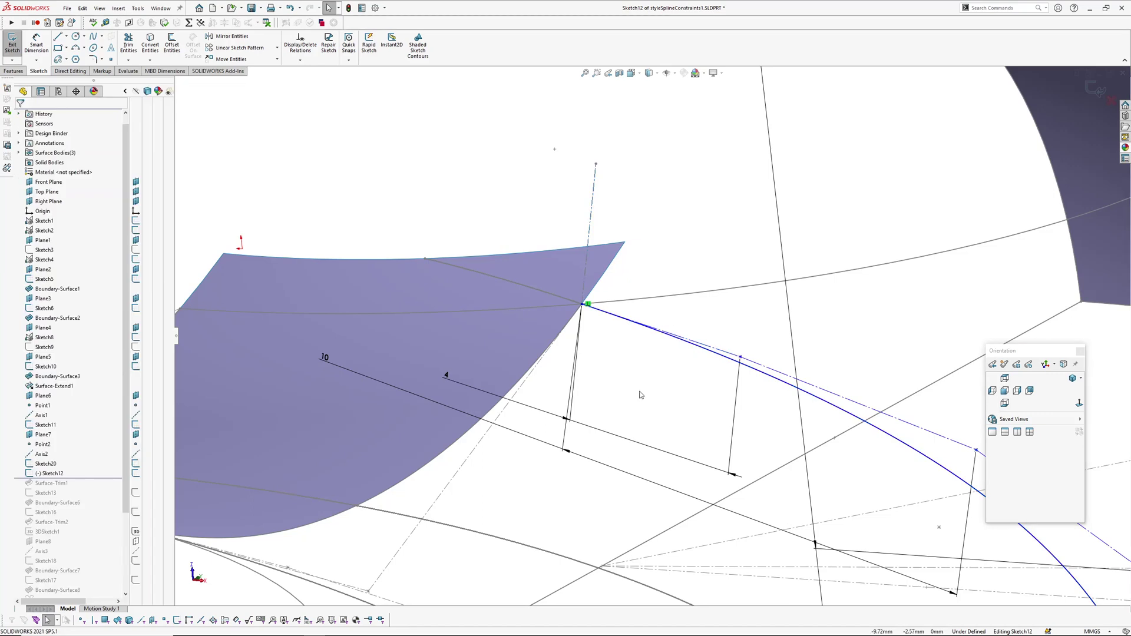
# Try to add tangent and equal curvature relations between the style spline and Sketch20's intersection curve with the dimensions in place.
pyautogui.click(721, 360)
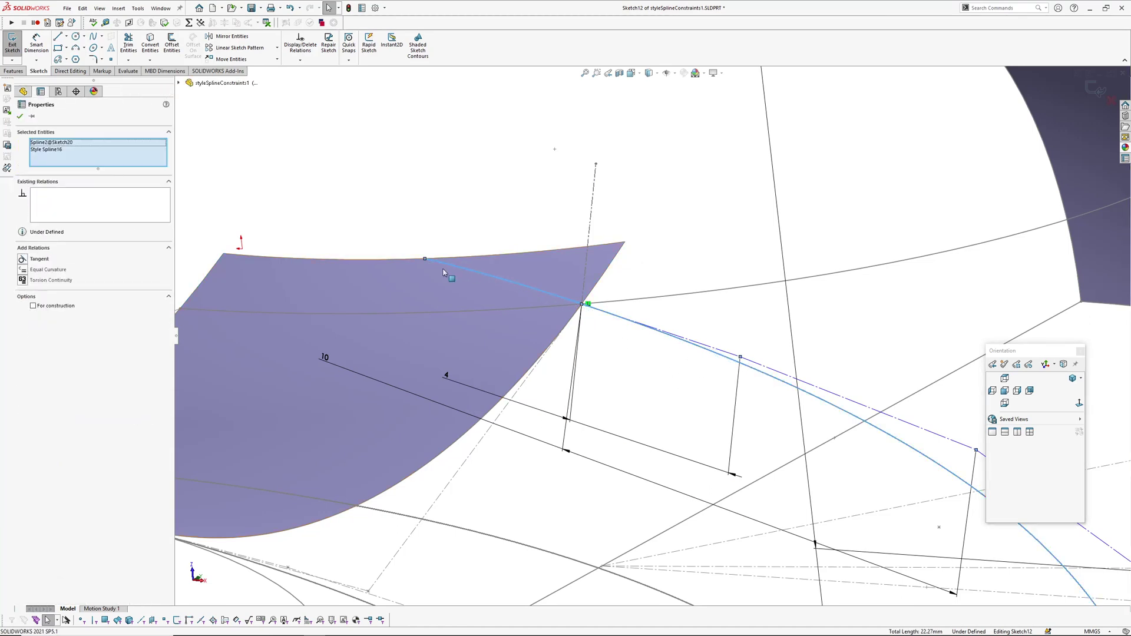
pyautogui.click(23, 272)
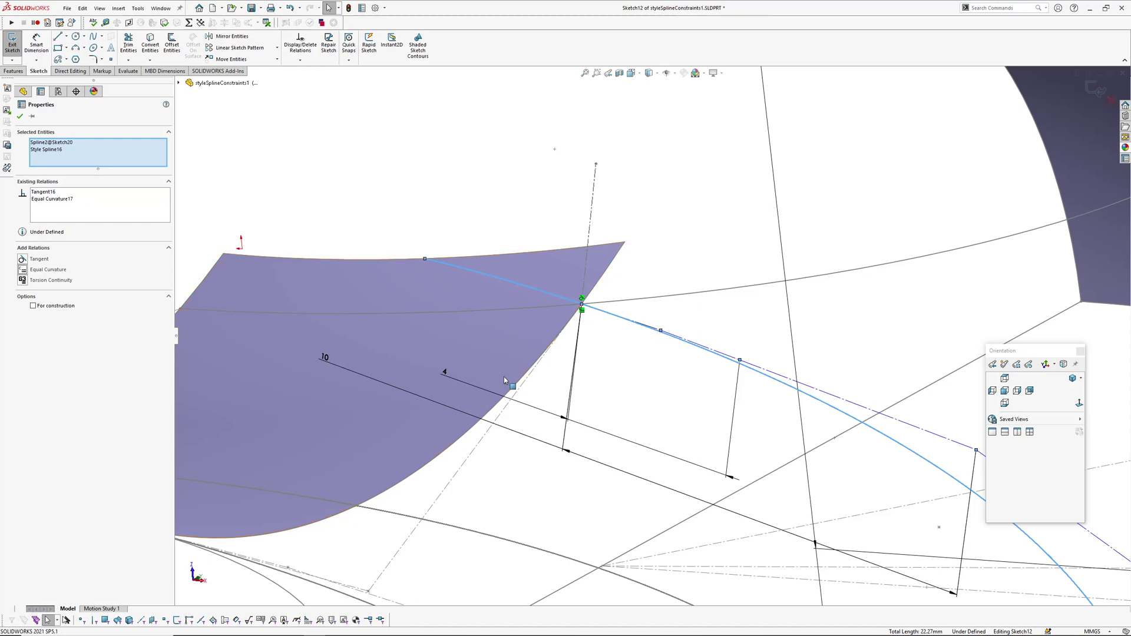
pyautogui.click(687, 399)
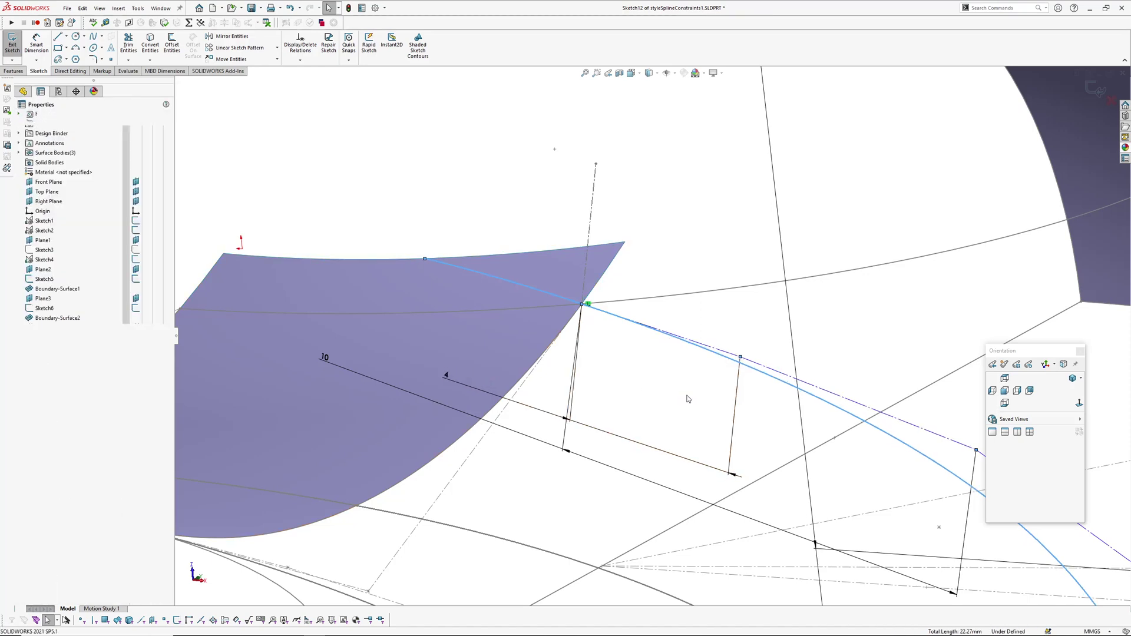
# Delete the 4 mm and 10 mm dimensions that locate the style spline's control vertices.
pyautogui.keyDown('ctrl'); pyautogui.moveTo(850, 420); pyautogui.dragTo(826, 406, button='middle'); pyautogui.keyUp('ctrl')
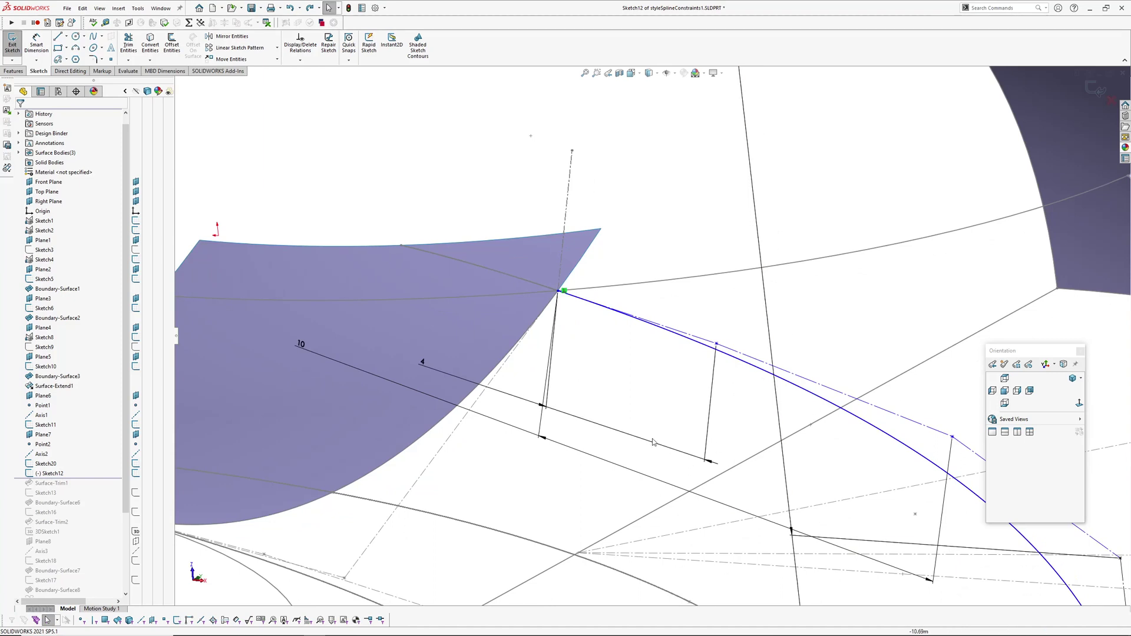
pyautogui.click(423, 364)
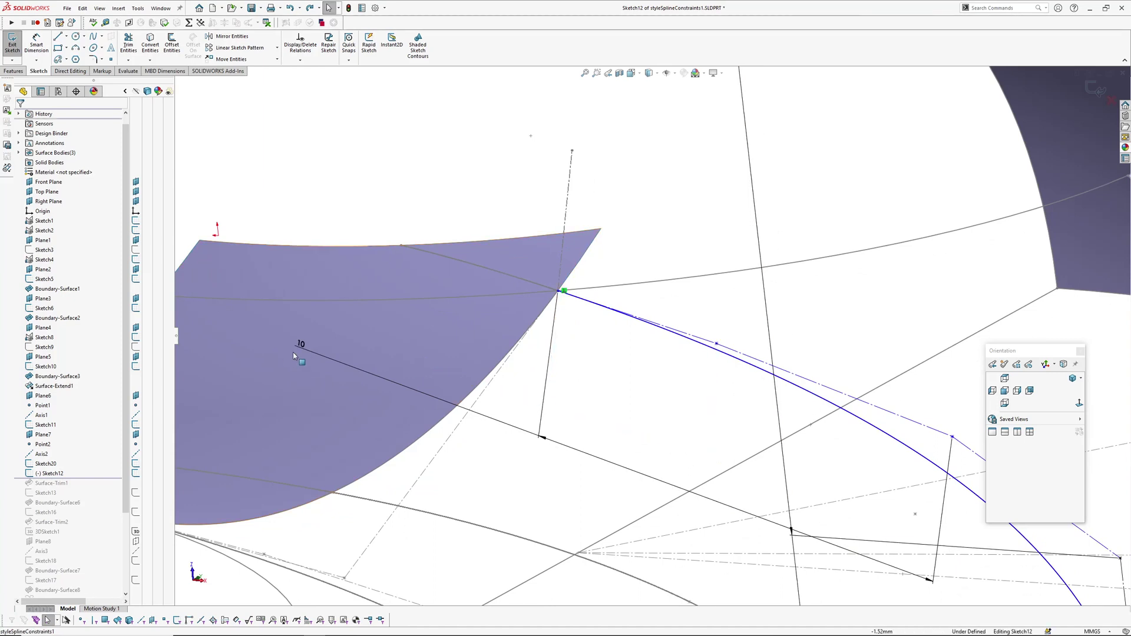
pyautogui.click(298, 346)
pyautogui.press('Delete')
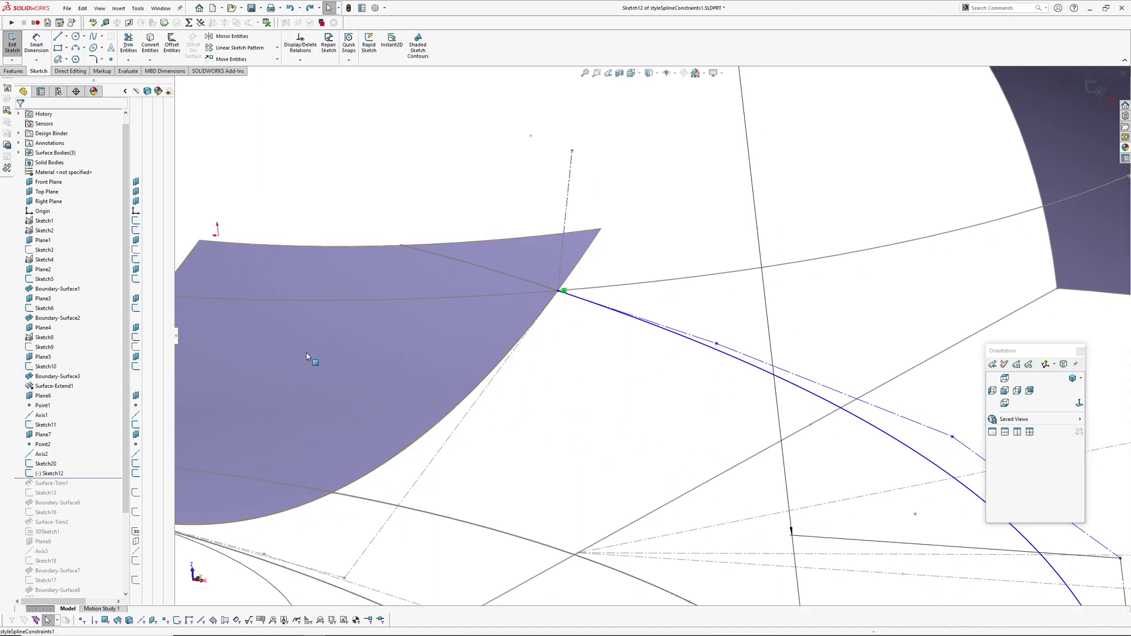
# Apply tangent and equal curvature relations between Sketch20's intersection curve and the style spline.
pyautogui.click(533, 282)
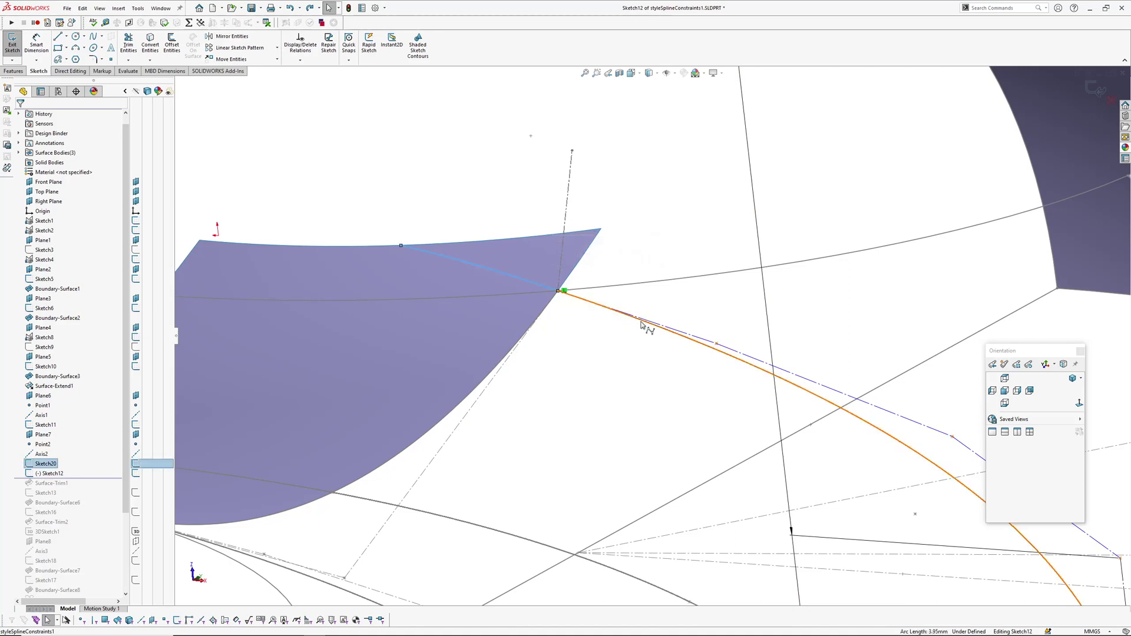
pyautogui.keyDown('ctrl'); pyautogui.click(643, 323); pyautogui.keyUp('ctrl')
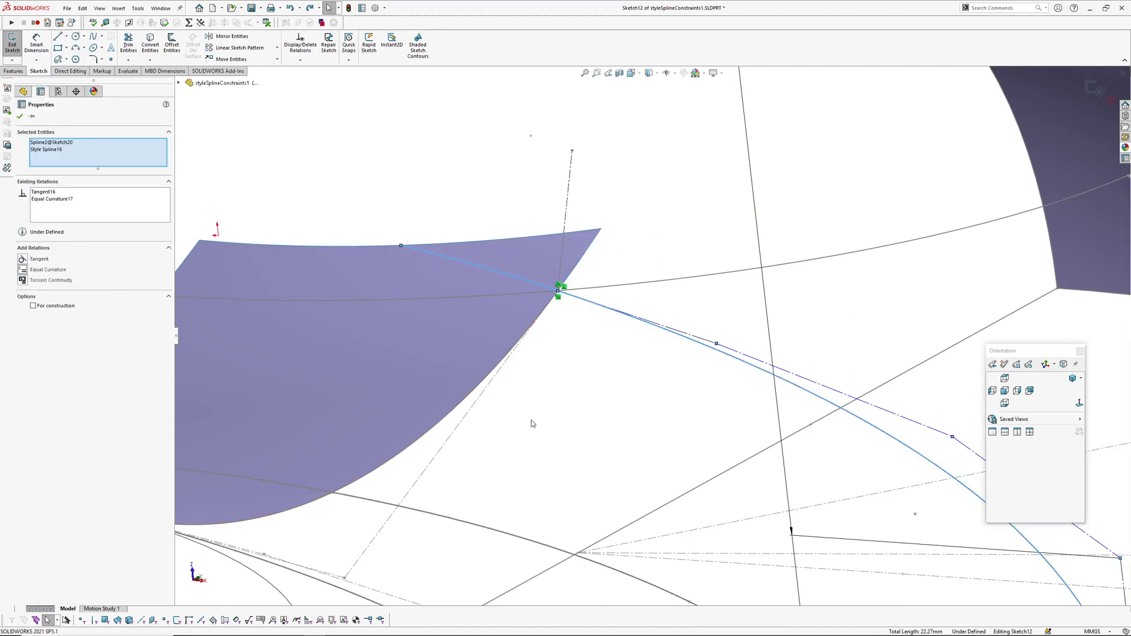
pyautogui.press('Escape')
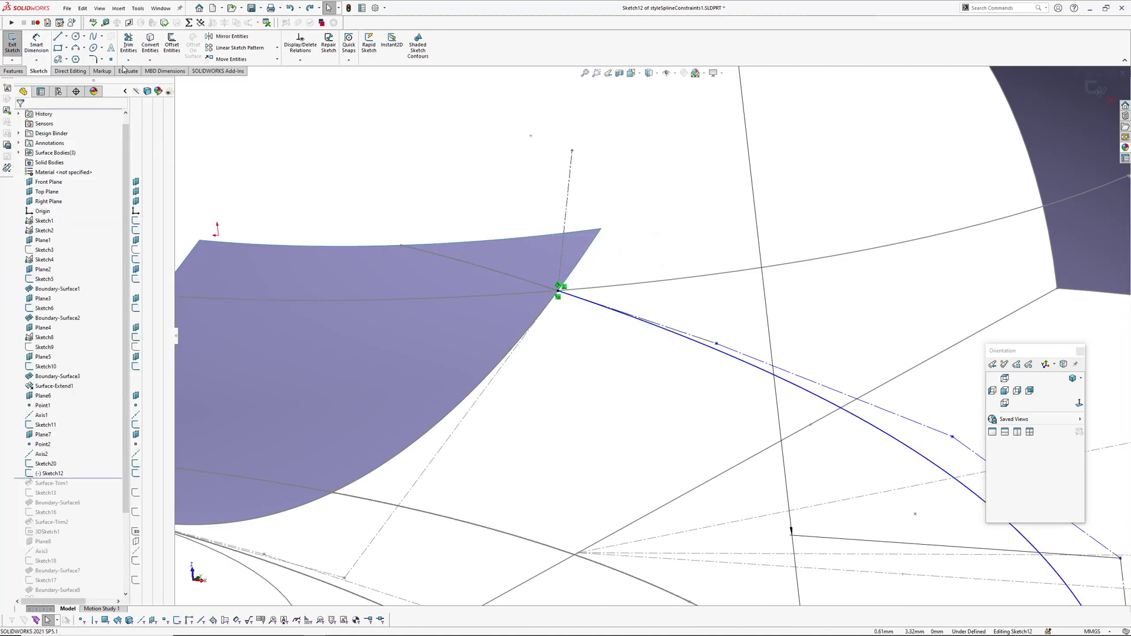
# Dimension the distance from the style spline's start point to its second control vertex as 4 mm.
pyautogui.click(39, 44)
pyautogui.click(716, 344)
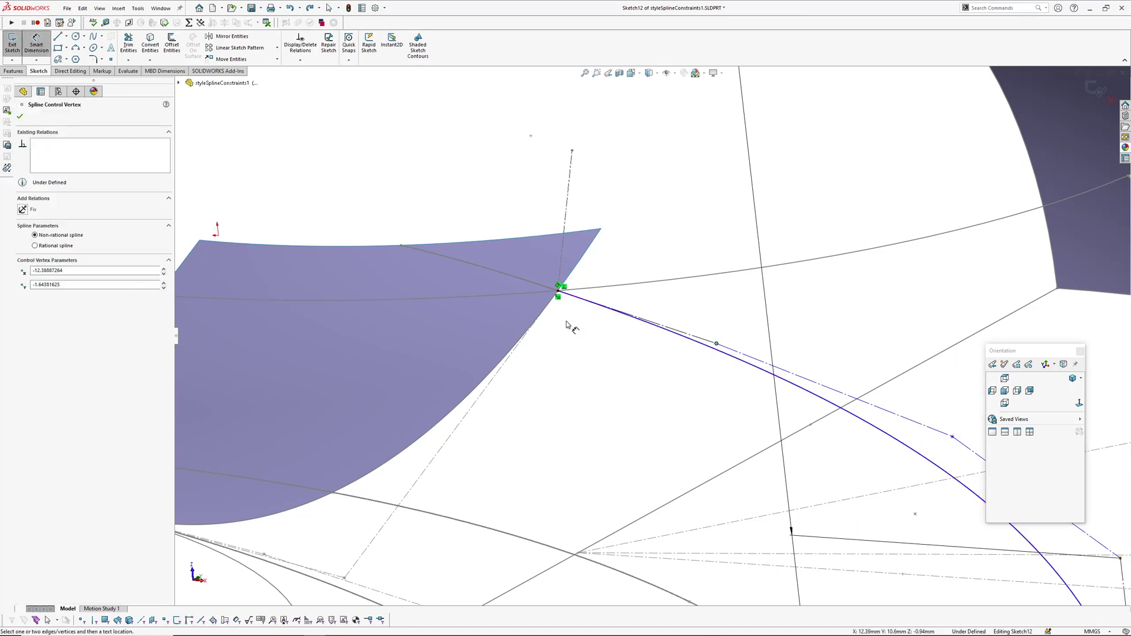
pyautogui.click(559, 297)
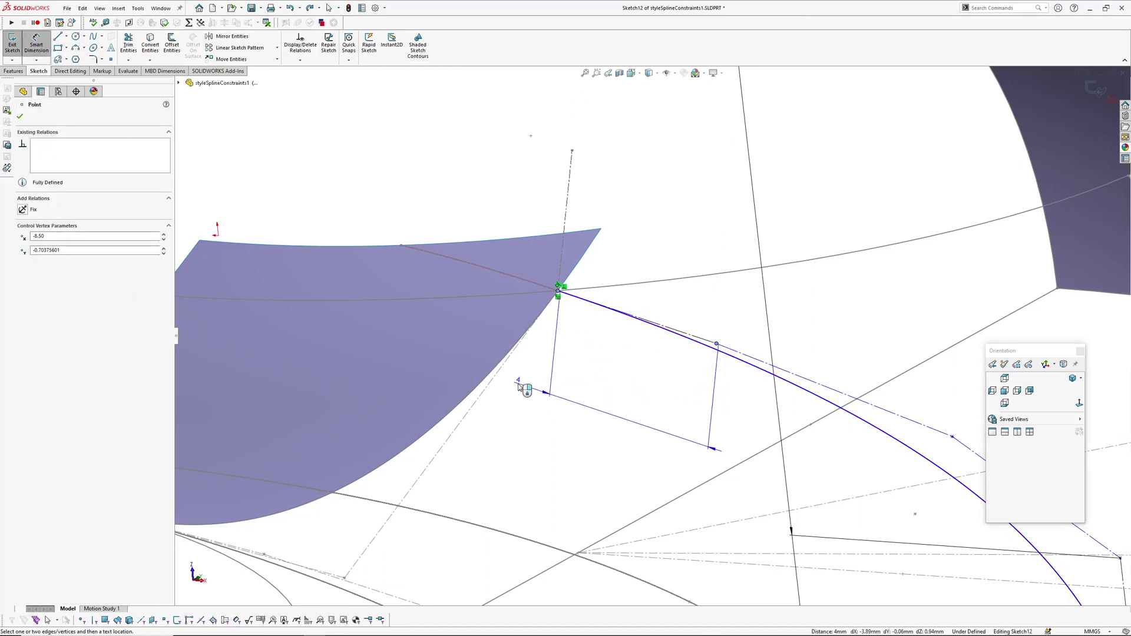
pyautogui.click(518, 384)
pyautogui.write('4')
pyautogui.press('Return')
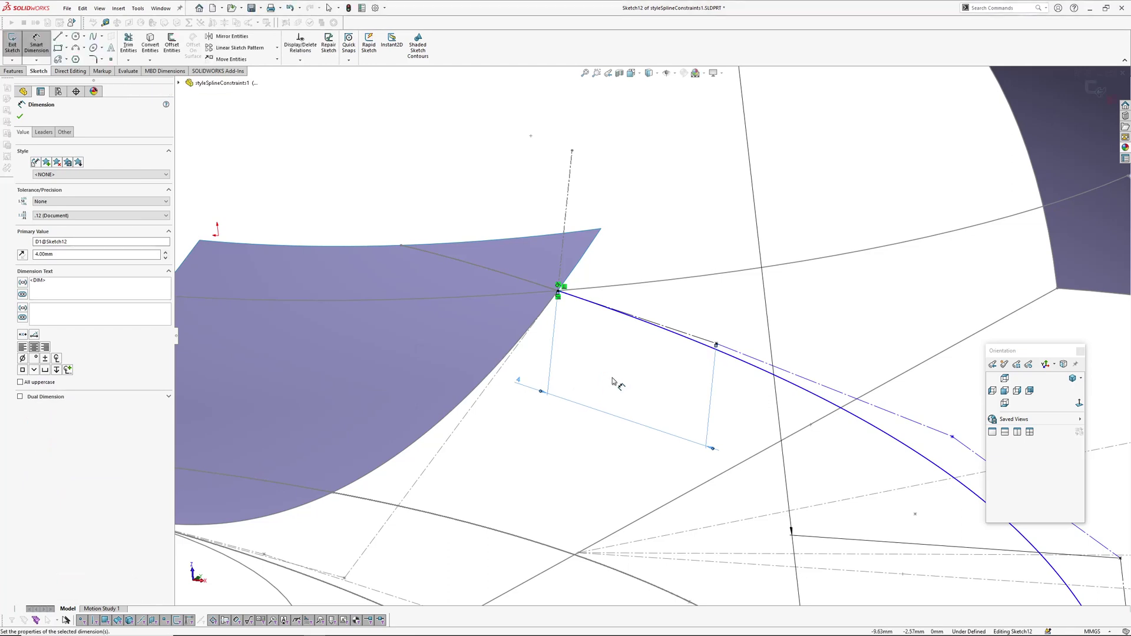
# Dimension the distance from the style spline's start point to its third control vertex as 10 mm.
pyautogui.keyDown('ctrl'); pyautogui.moveTo(907, 463); pyautogui.dragTo(893, 445, button='middle'); pyautogui.keyUp('ctrl')
pyautogui.click(541, 272)
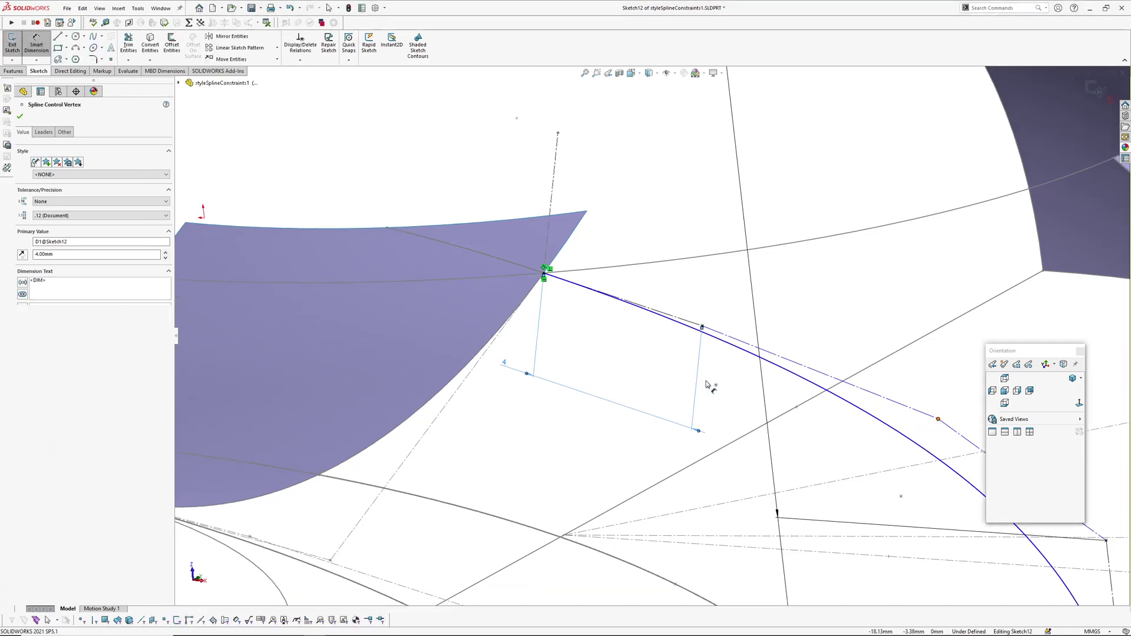
pyautogui.click(542, 274)
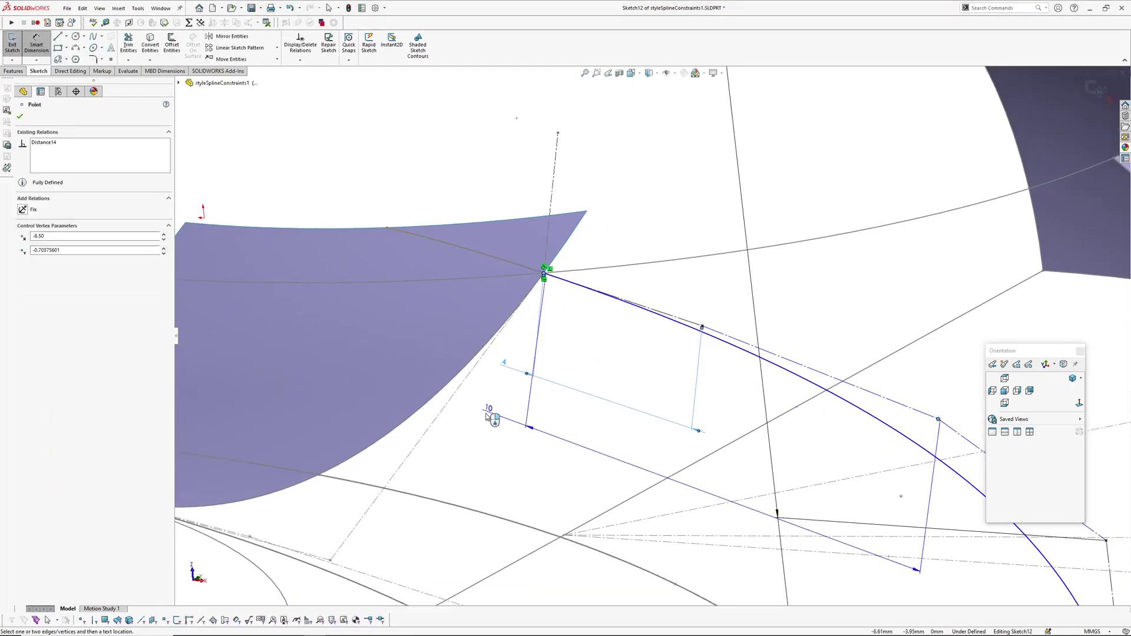
pyautogui.click(482, 415)
pyautogui.click(488, 412)
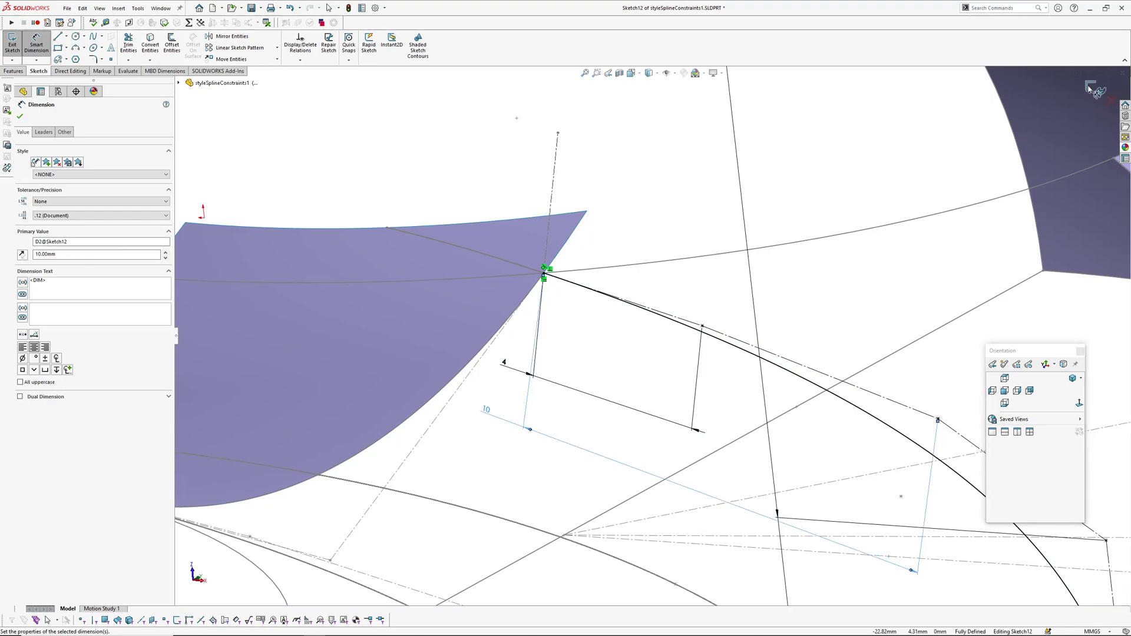
# Exit Sketch12 and roll the feature history forward to just after Surface-Knit6.
pyautogui.press('Escape')
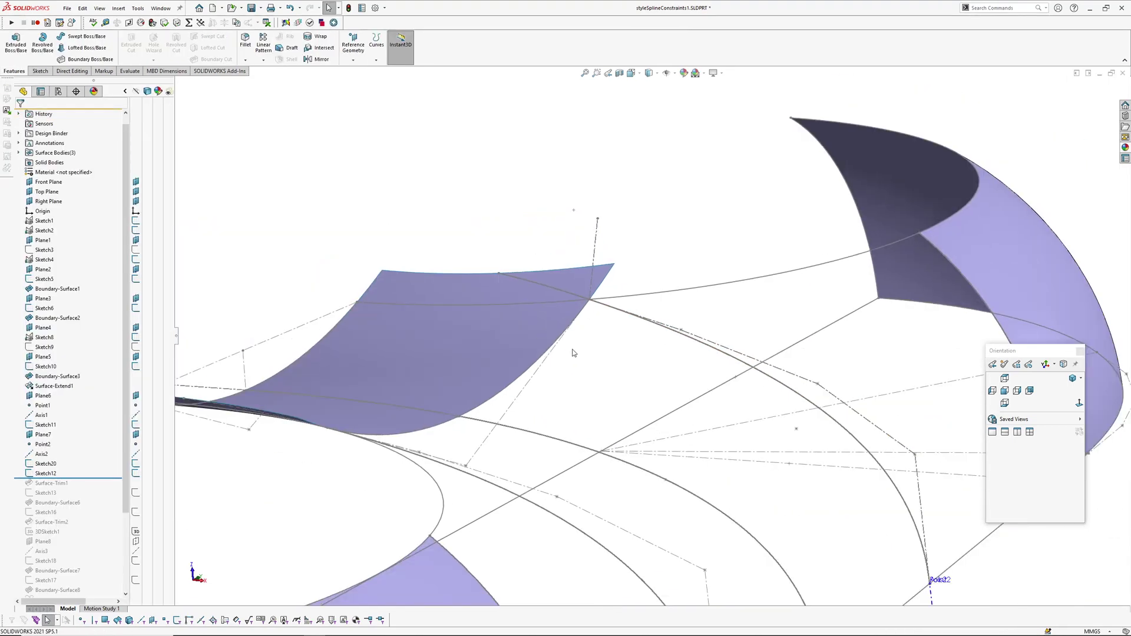
pyautogui.scroll(2, 567, 381)
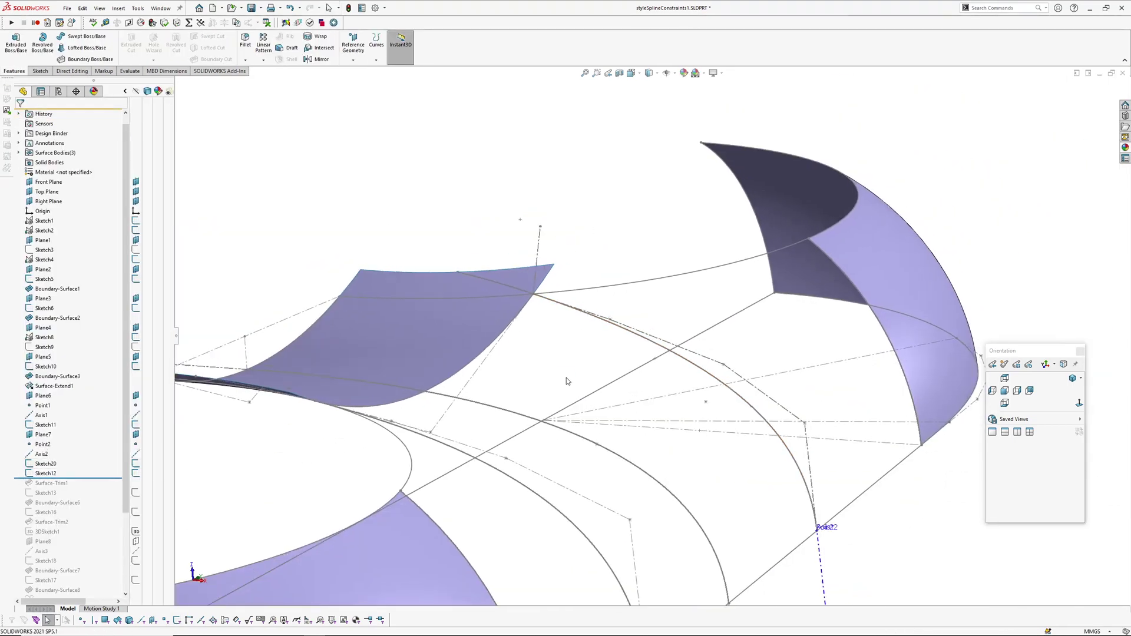
pyautogui.click(42, 465)
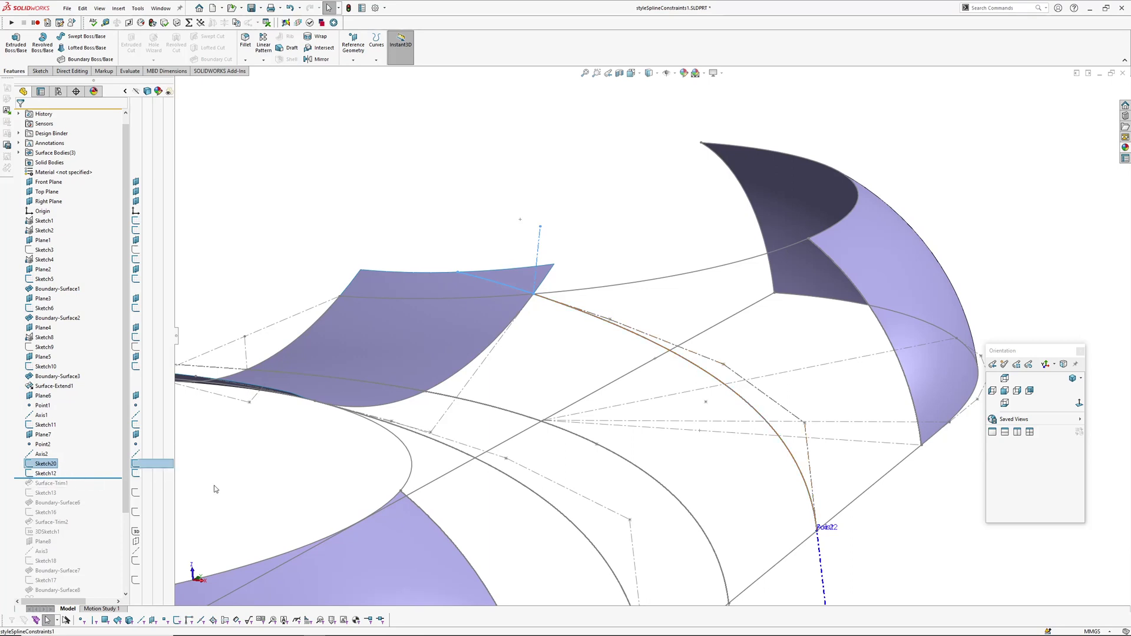
pyautogui.moveTo(353, 477)
pyautogui.mouseDown(button='middle')
pyautogui.moveTo(538, 456)
pyautogui.moveTo(598, 424)
pyautogui.mouseUp(button='middle')
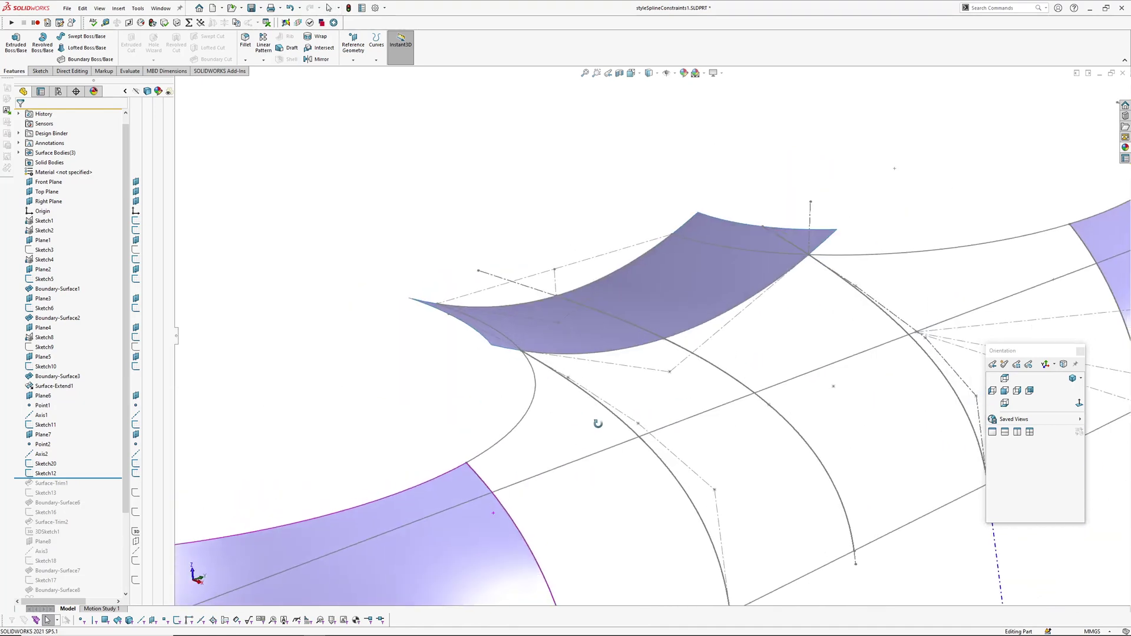
pyautogui.scroll(2, 598, 423)
pyautogui.scroll(-2, 97, 476)
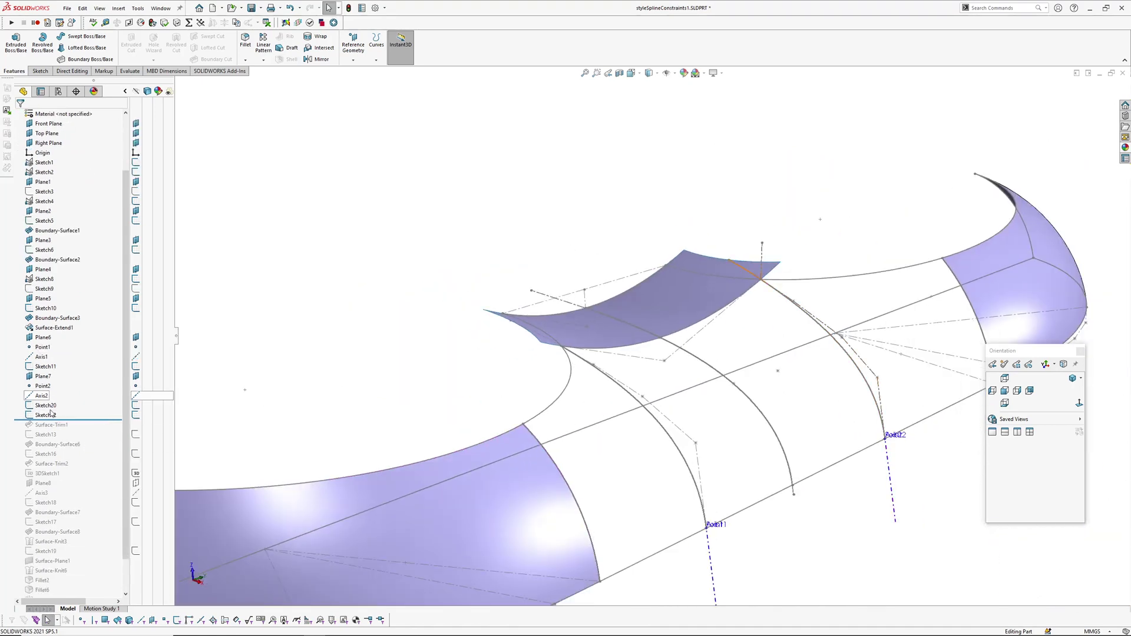
pyautogui.moveTo(95, 420)
pyautogui.mouseDown()
pyautogui.moveTo(95, 557)
pyautogui.moveTo(95, 532)
pyautogui.mouseUp()
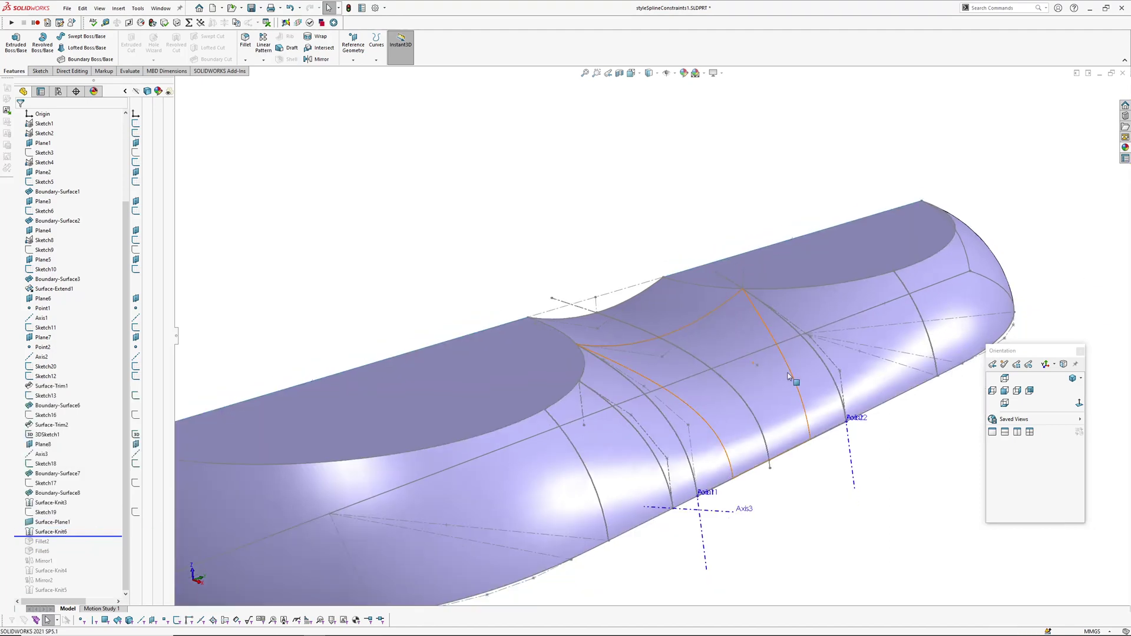
# Show Sketch1's dimensions and increase the spacing between its two circles to about 17.3 mm.
pyautogui.moveTo(778, 374); pyautogui.dragTo(412, 313, button='middle')
pyautogui.scroll(4, 81, 247)
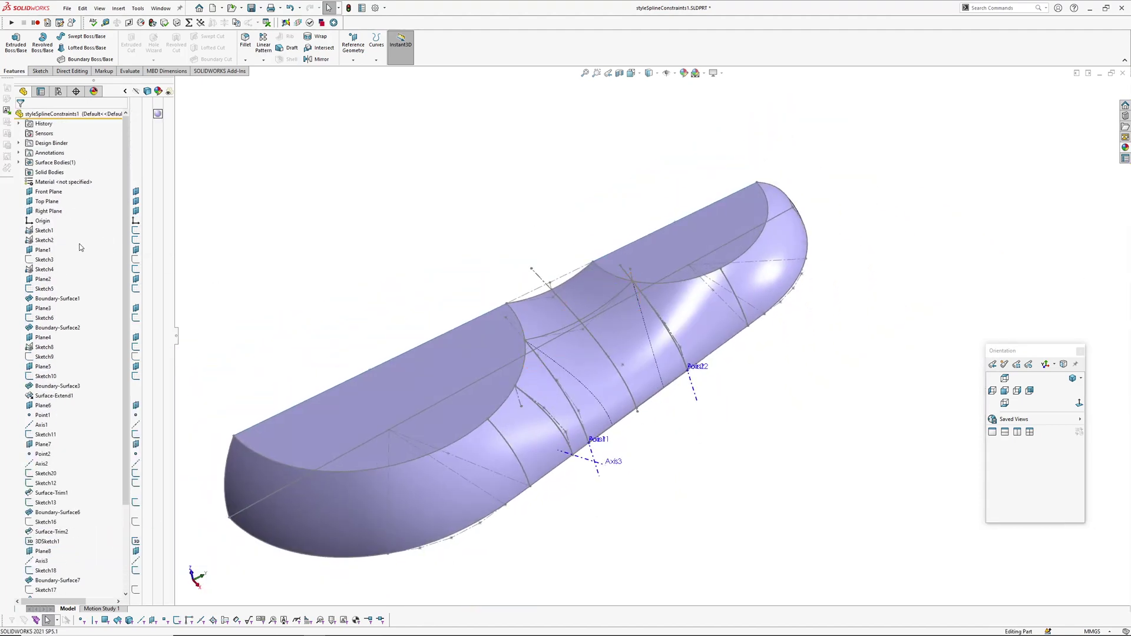
pyautogui.click(34, 232)
pyautogui.moveTo(585, 307)
pyautogui.mouseDown(button='middle')
pyautogui.moveTo(633, 289)
pyautogui.moveTo(661, 347)
pyautogui.mouseUp(button='middle')
pyautogui.scroll(-3, 662, 352)
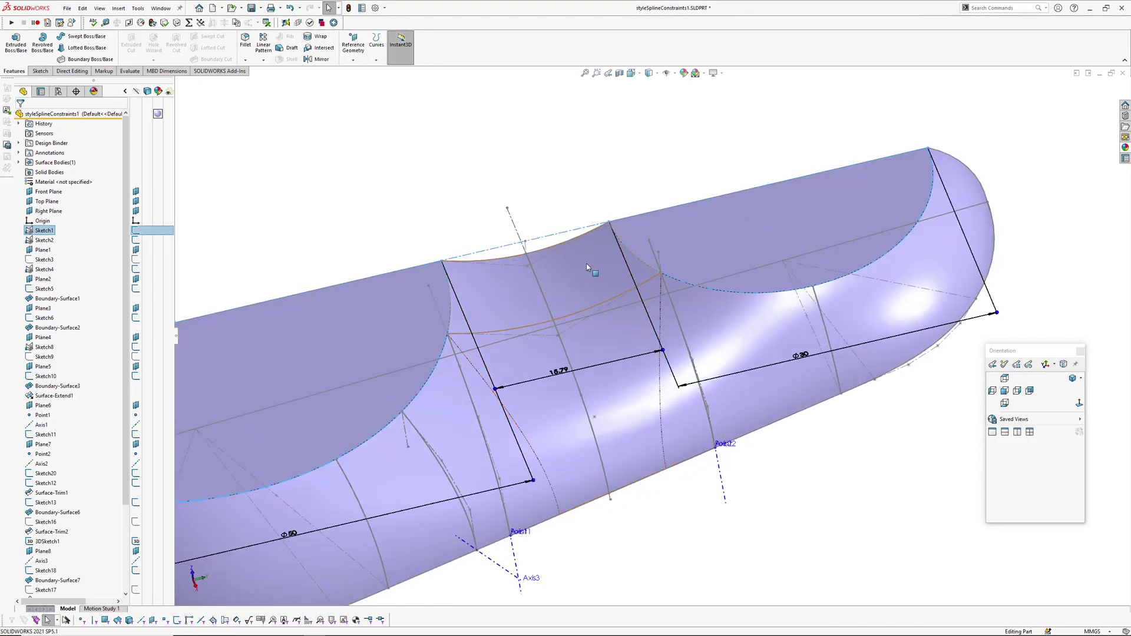
pyautogui.moveTo(669, 365); pyautogui.dragTo(672, 351)
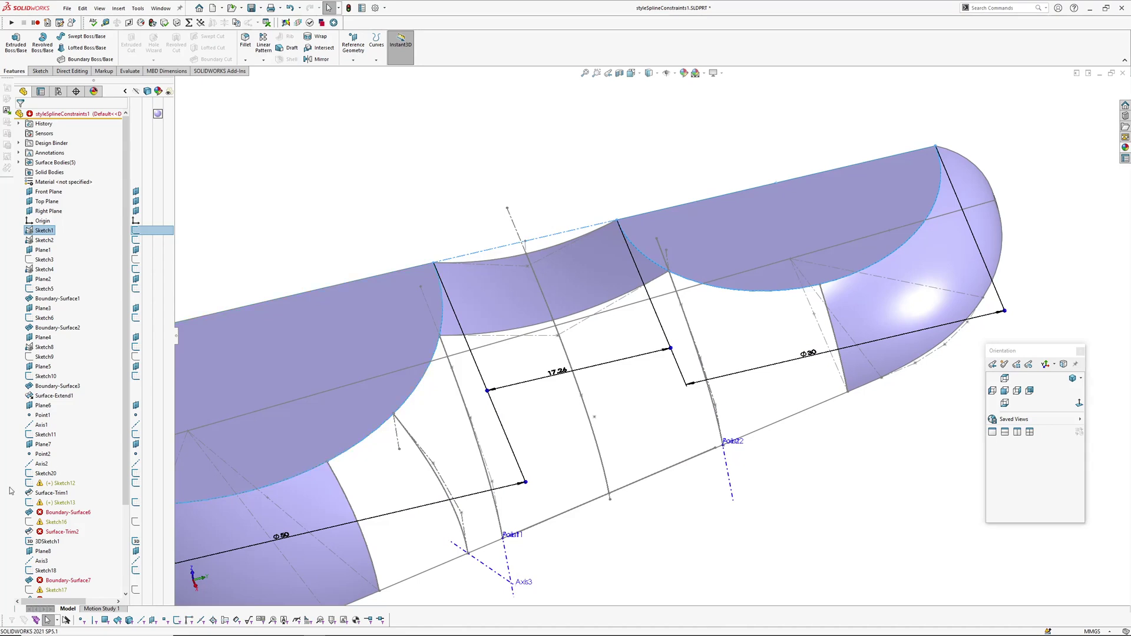
# In Sketch12, delete the unsolvable relation at the style spline's start point and the spline's tangency to Sketch20's curve.
pyautogui.click(40, 483)
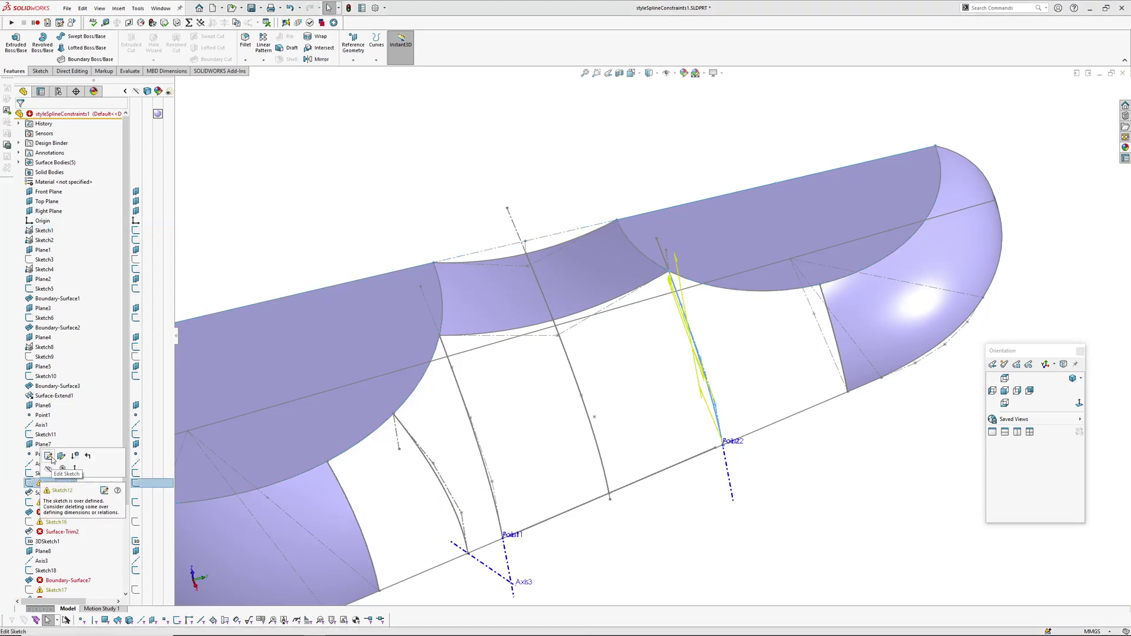
pyautogui.click(48, 456)
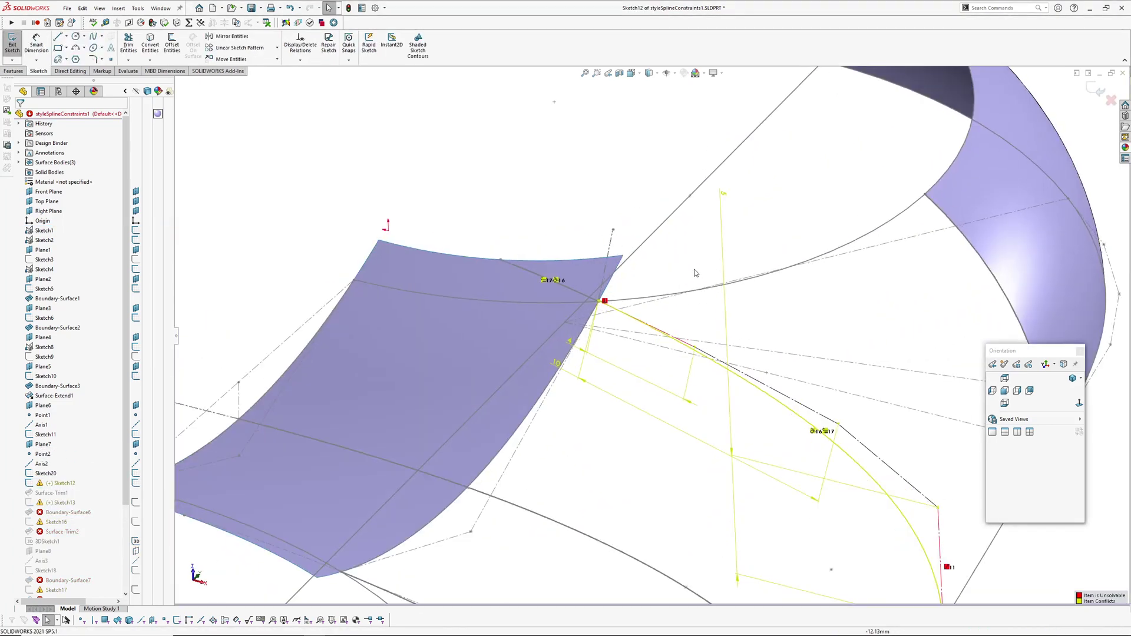
pyautogui.click(581, 312)
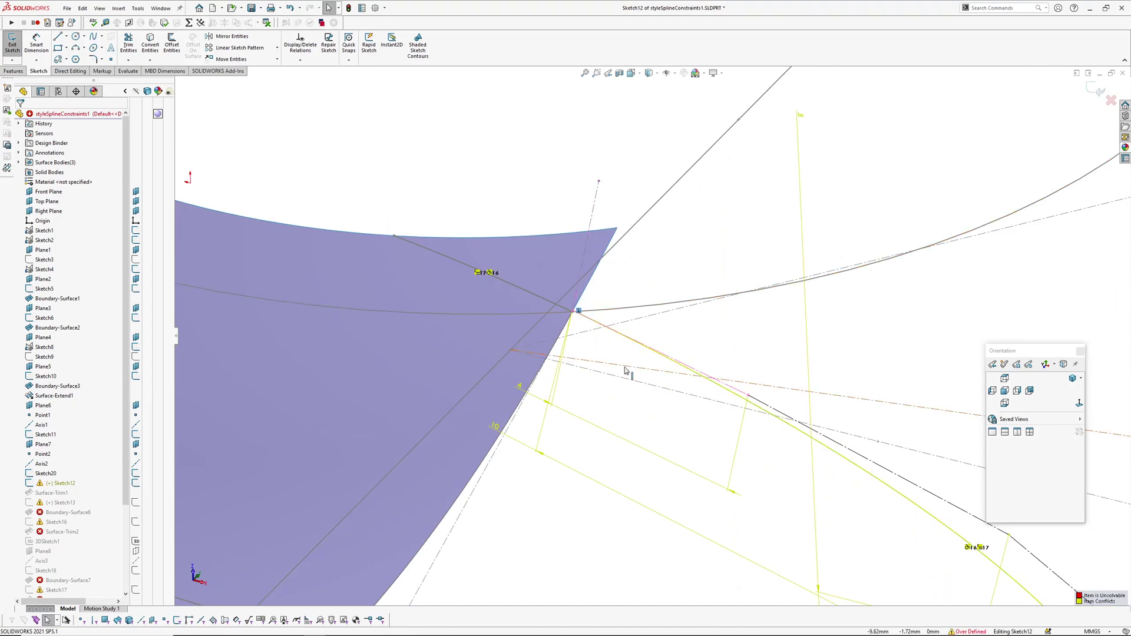
pyautogui.moveTo(625, 370)
pyautogui.mouseDown(button='middle')
pyautogui.moveTo(628, 344)
pyautogui.moveTo(593, 356)
pyautogui.mouseUp(button='middle')
pyautogui.scroll(2, 593, 356)
pyautogui.scroll(-5, 593, 356)
pyautogui.press('Delete')
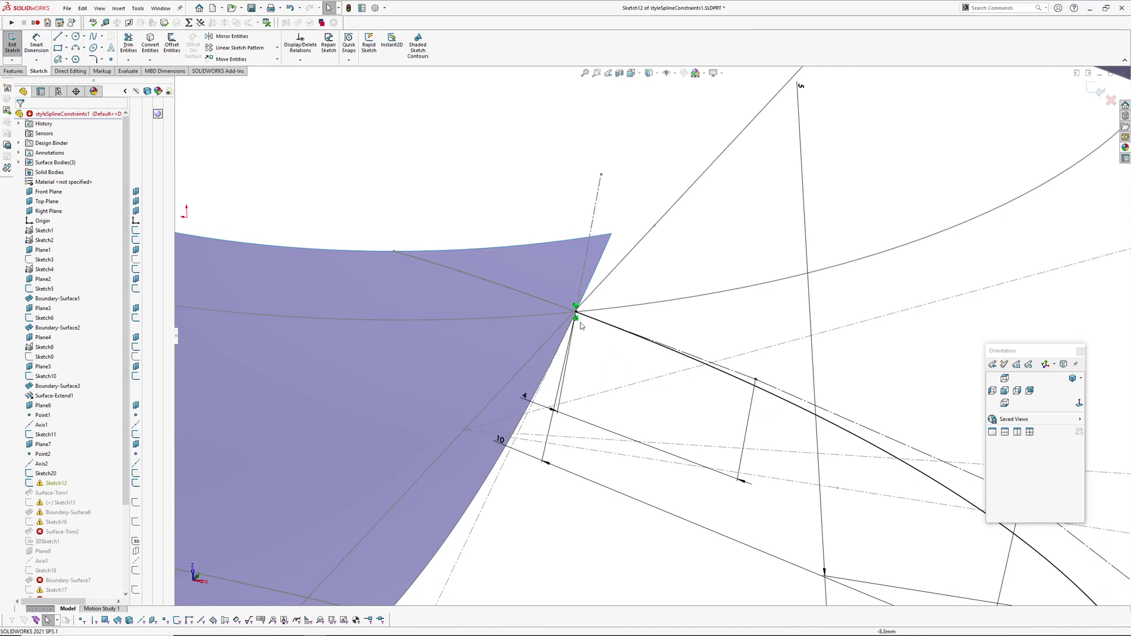
pyautogui.click(577, 318)
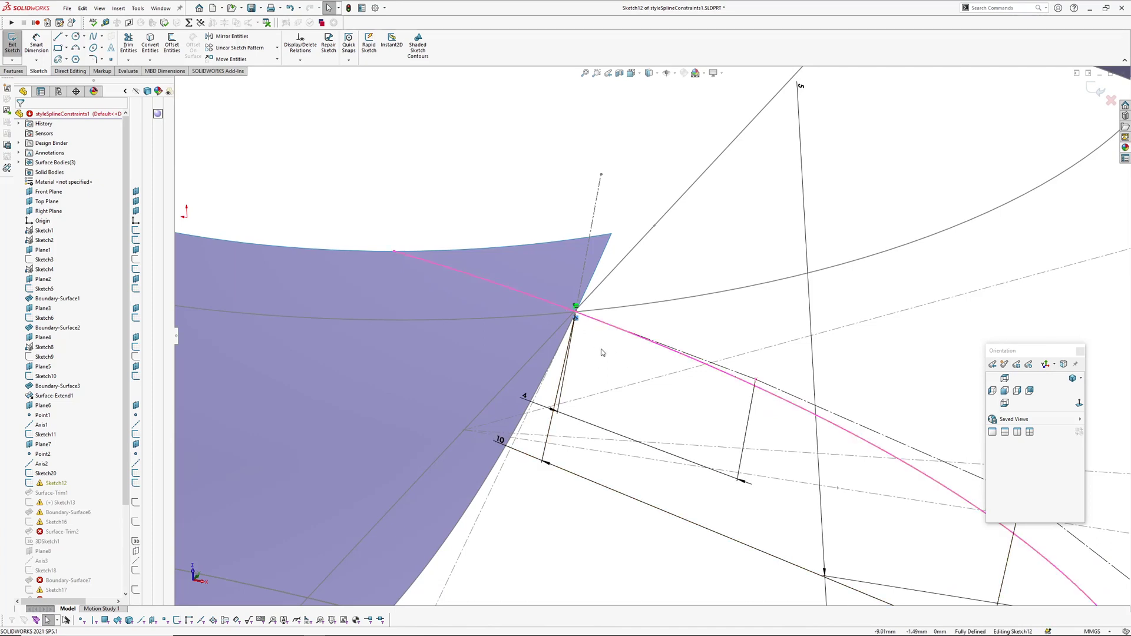
pyautogui.press('Delete')
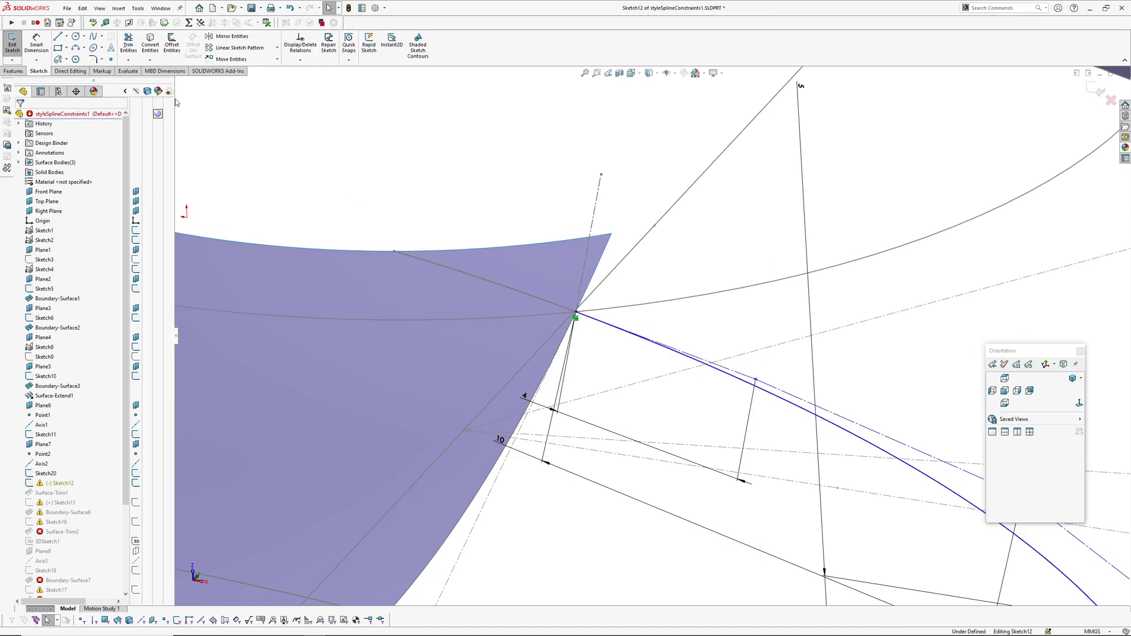
# Dimension the angle between Sketch20's construction line and the style spline's first control polygon segment as 90 degrees.
pyautogui.click(42, 47)
pyautogui.click(597, 214)
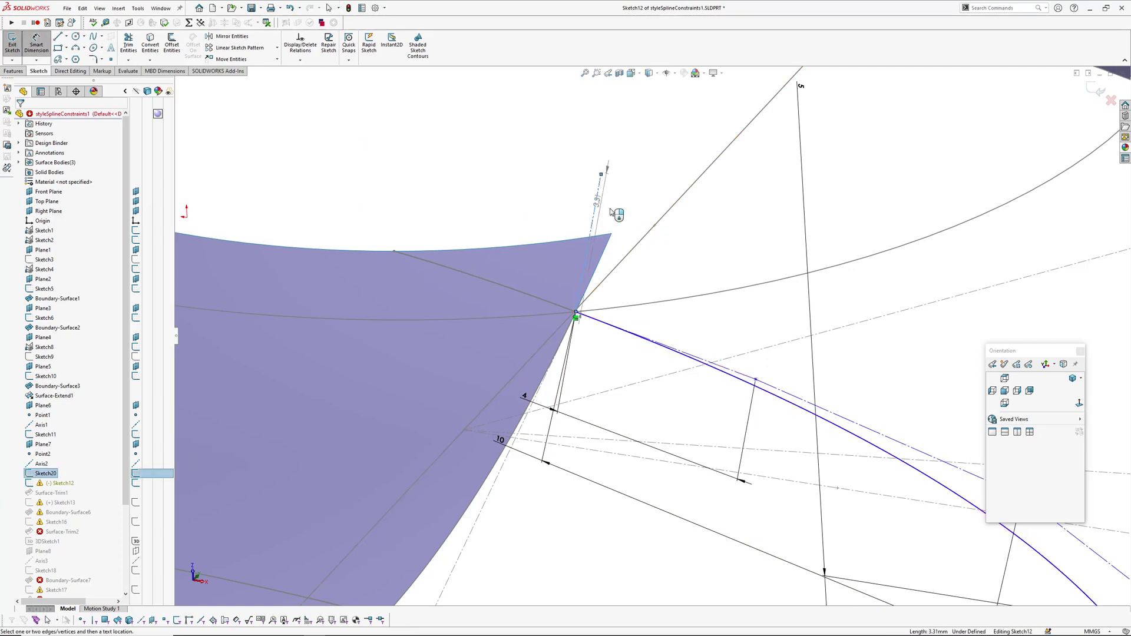
pyautogui.click(743, 379)
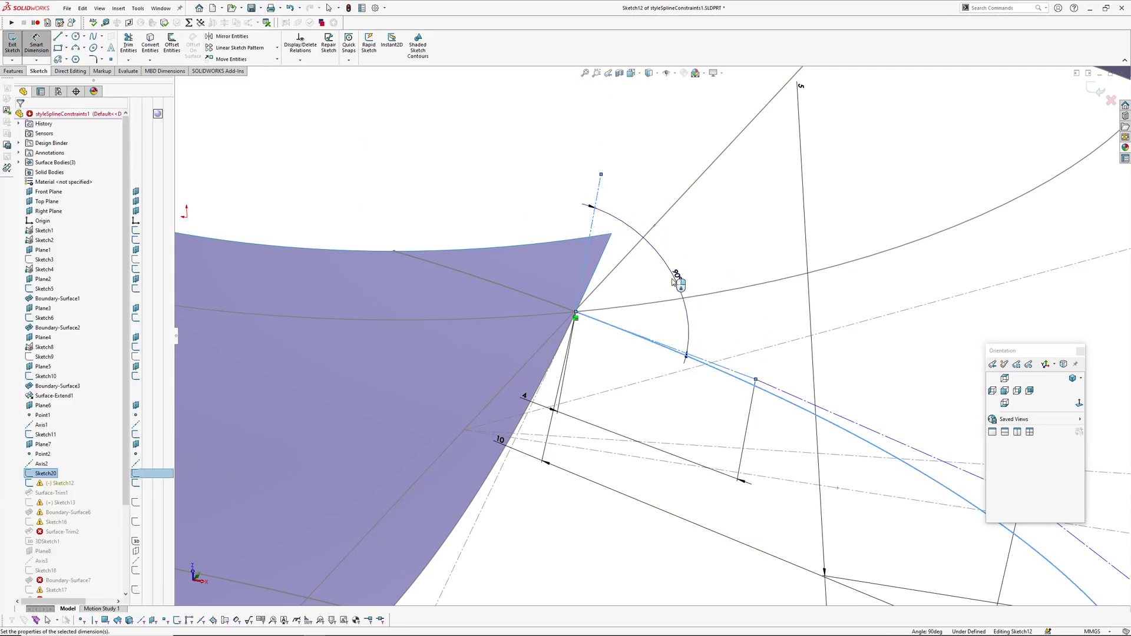
pyautogui.click(675, 283)
pyautogui.write('90')
pyautogui.press('Return')
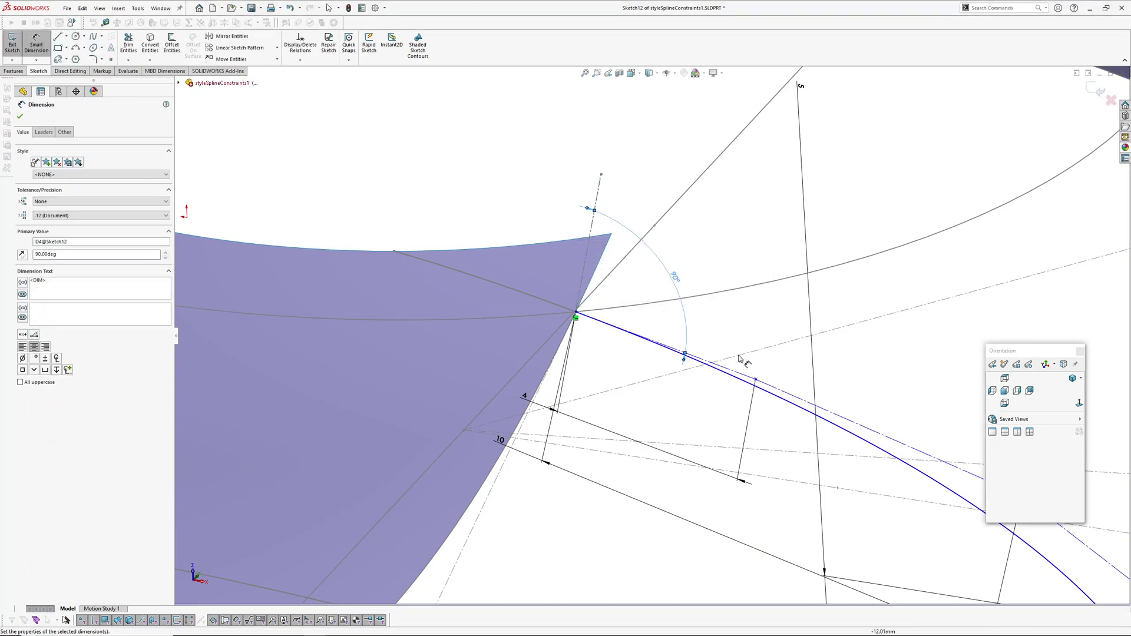
pyautogui.press('Escape')
# Reattach the style spline's start point to the end of Sketch20's curve and exit Sketch12.
pyautogui.scroll(-2, 581, 327)
pyautogui.click(575, 317)
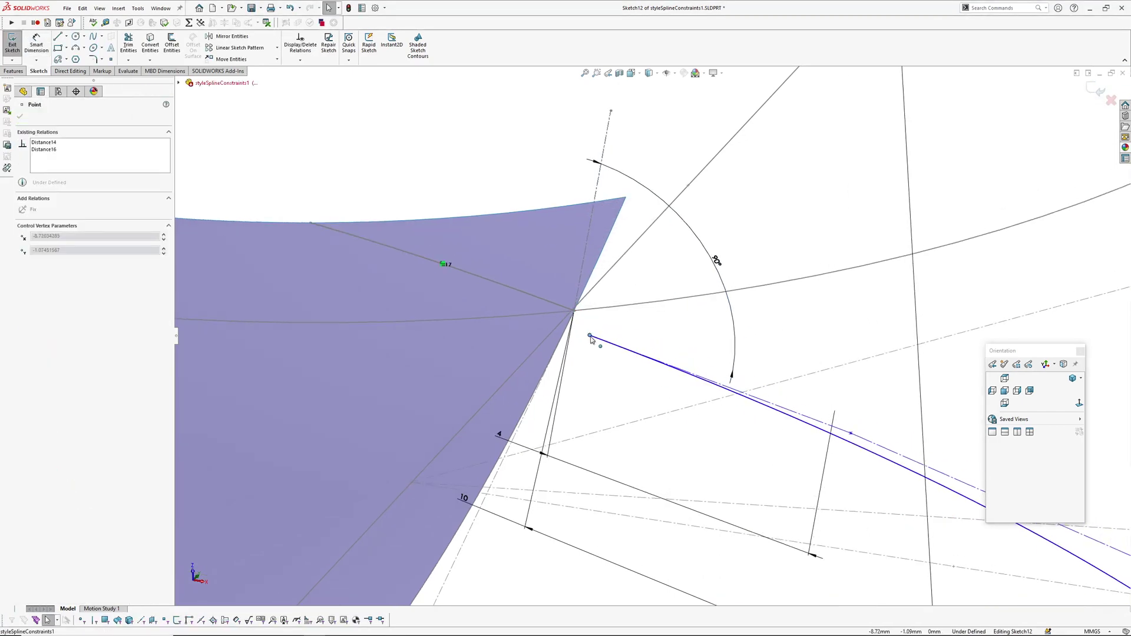
pyautogui.moveTo(629, 382)
pyautogui.mouseDown(button='middle')
pyautogui.moveTo(717, 383)
pyautogui.moveTo(692, 286)
pyautogui.moveTo(696, 370)
pyautogui.mouseUp(button='middle')
pyautogui.click(1093, 91)
pyautogui.scroll(2, 683, 354)
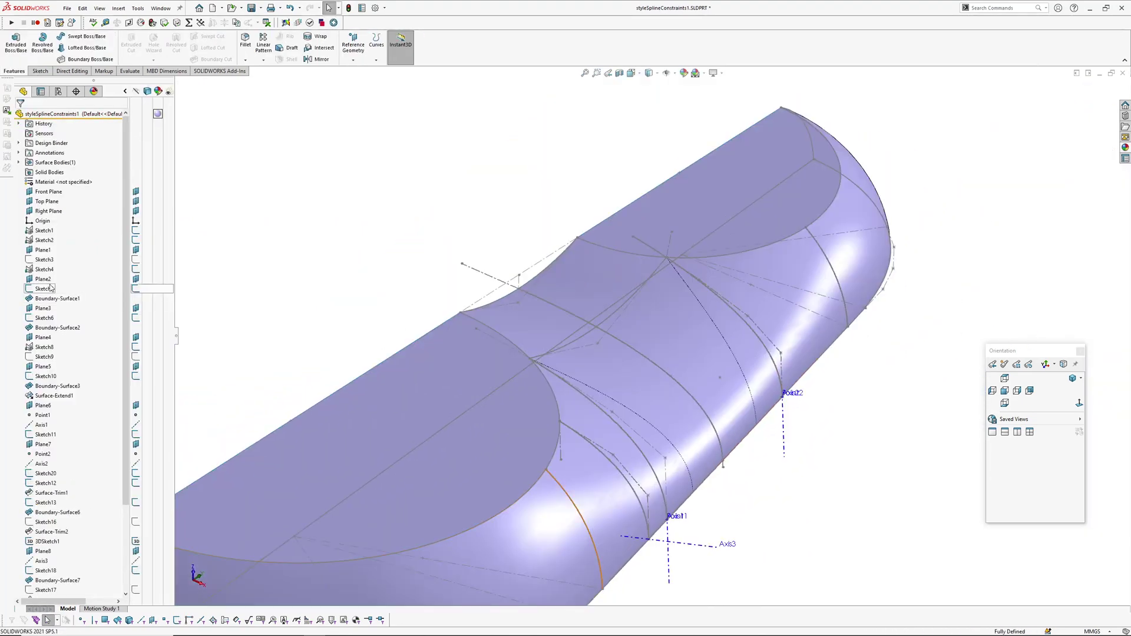
# Test the rebuild by changing Sketch1's circle spacing to about 14 mm and back to about 17.3 mm.
pyautogui.moveTo(609, 333); pyautogui.dragTo(694, 343, button='middle')
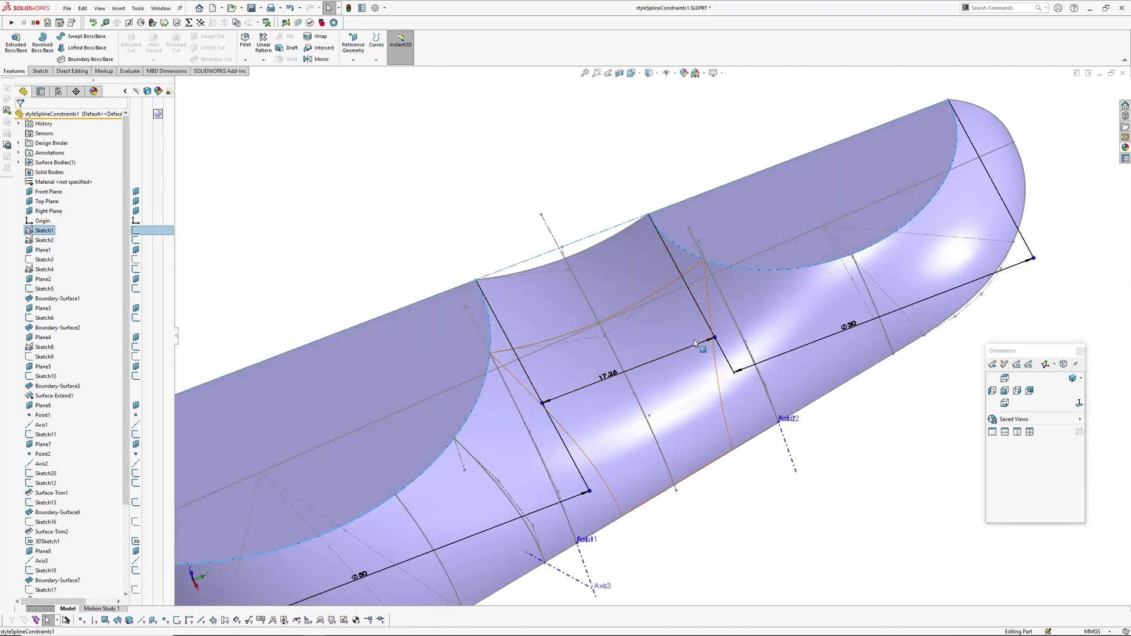
pyautogui.moveTo(715, 340); pyautogui.dragTo(699, 348)
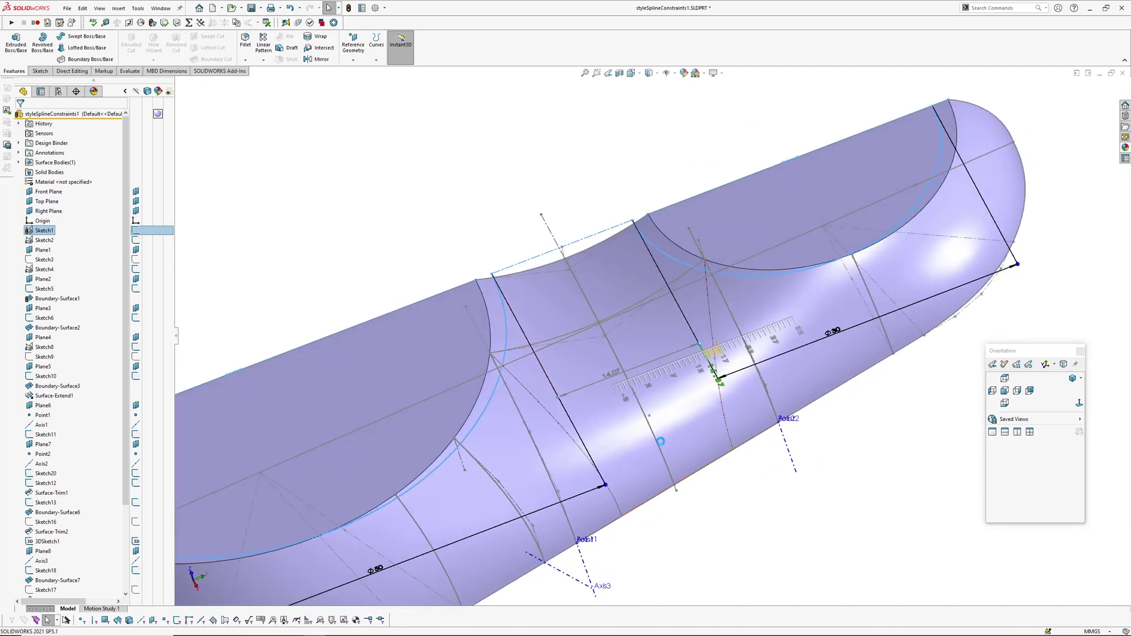
pyautogui.scroll(2, 636, 449)
pyautogui.moveTo(635, 449); pyautogui.dragTo(596, 392, button='middle')
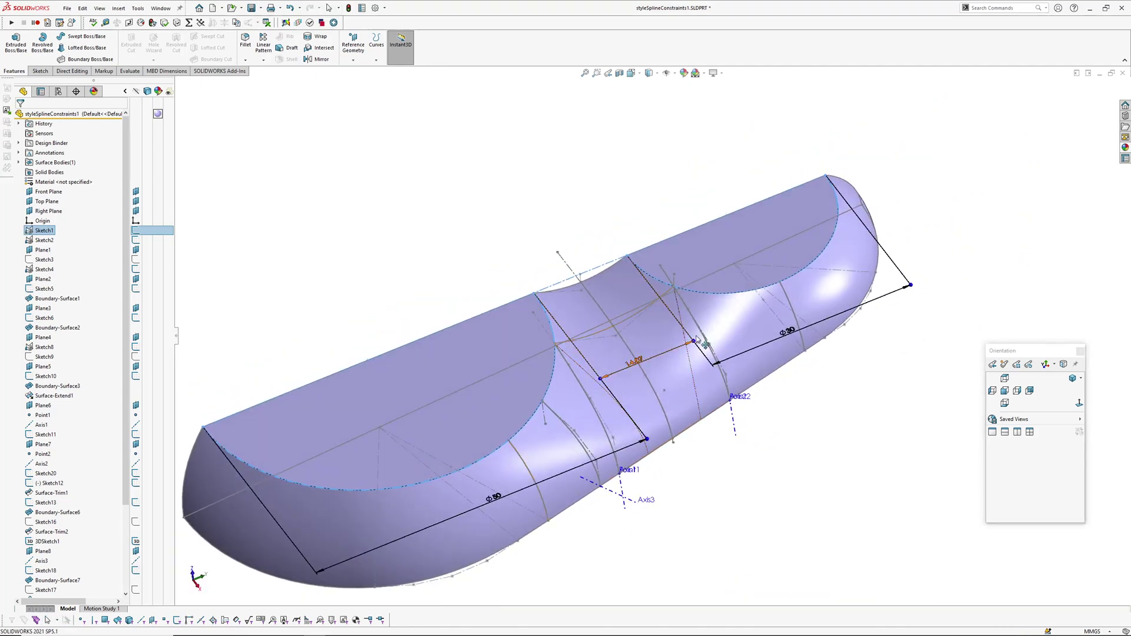
pyautogui.moveTo(700, 348); pyautogui.dragTo(712, 345)
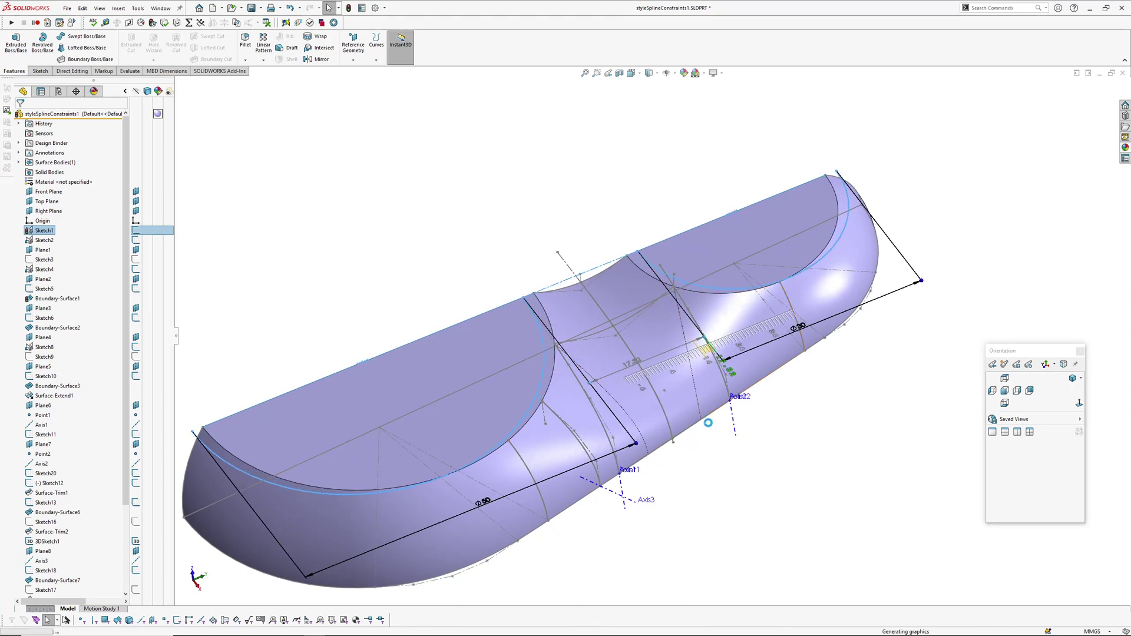
# Open Sketch12 for editing, select the style spline's third control vertex to refresh its definition, and exit the sketch.
pyautogui.click(50, 484)
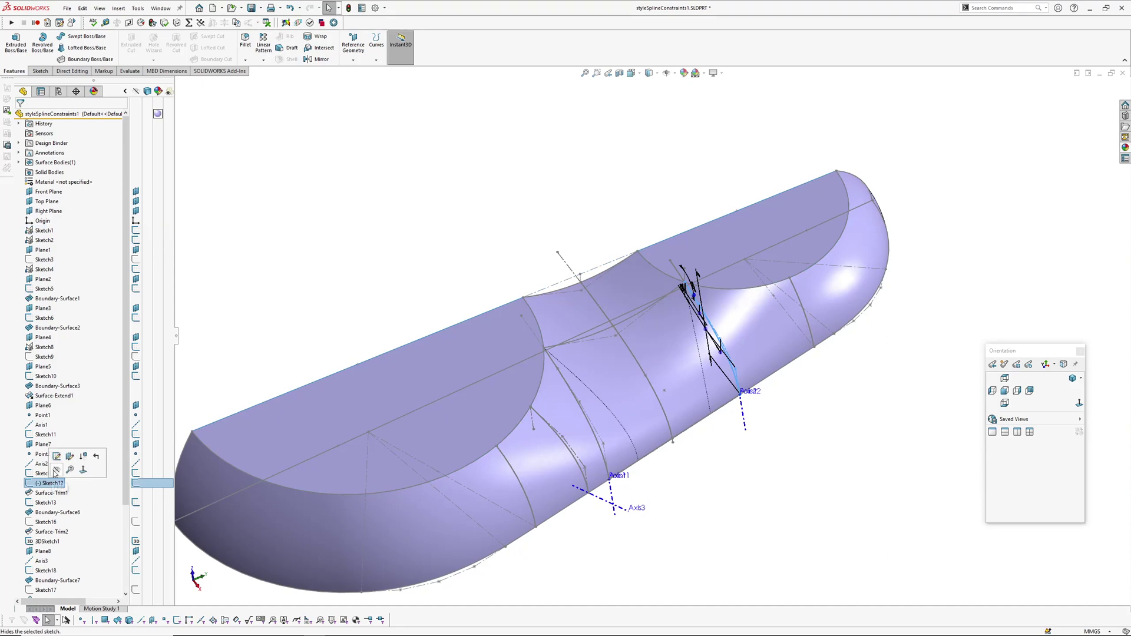
pyautogui.click(57, 458)
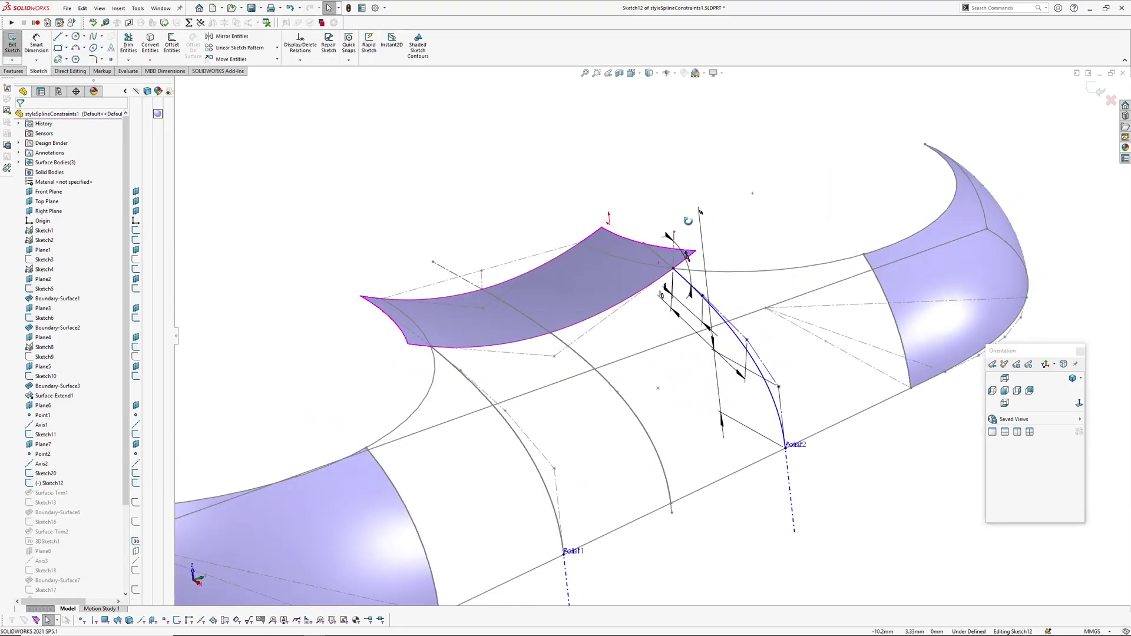
pyautogui.scroll(-4, 751, 315)
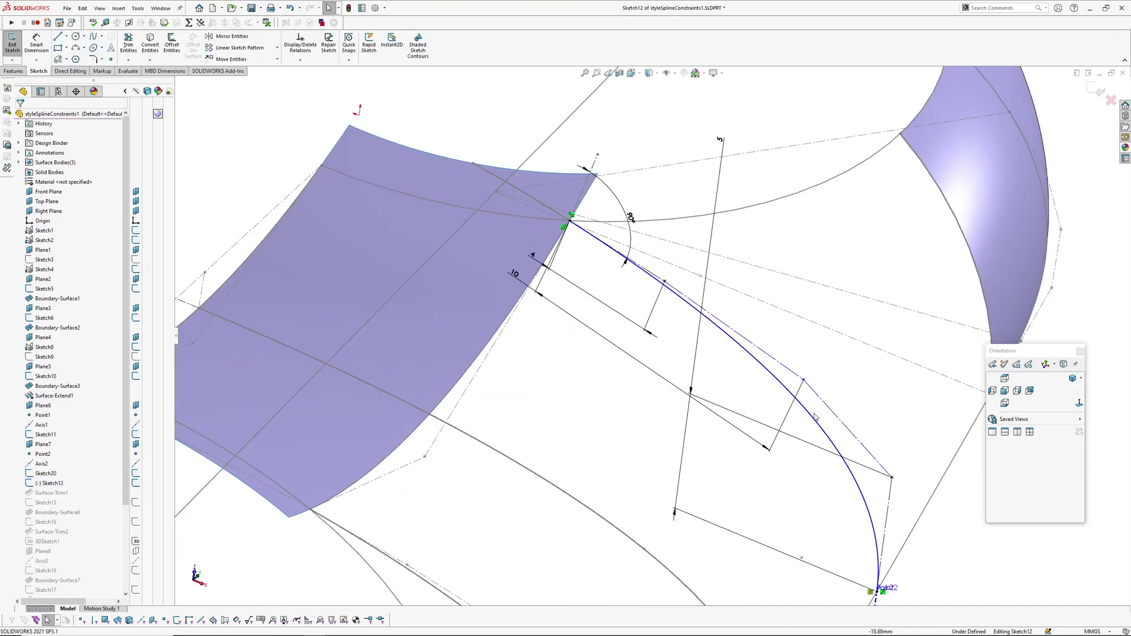
pyautogui.click(806, 376)
pyautogui.scroll(3, 596, 428)
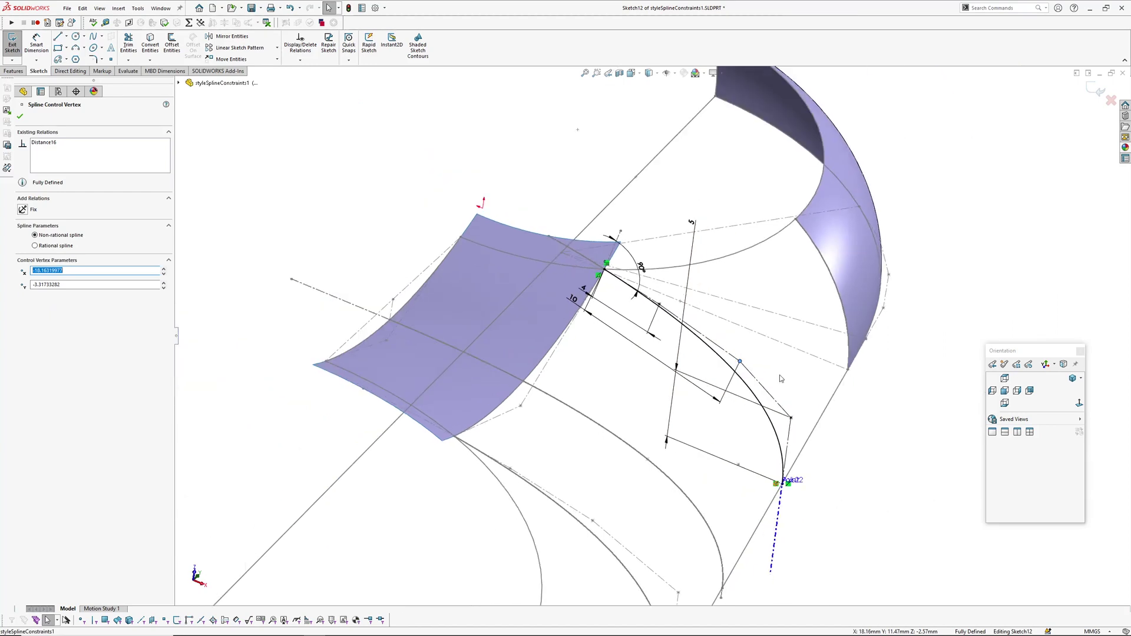
pyautogui.press('Escape')
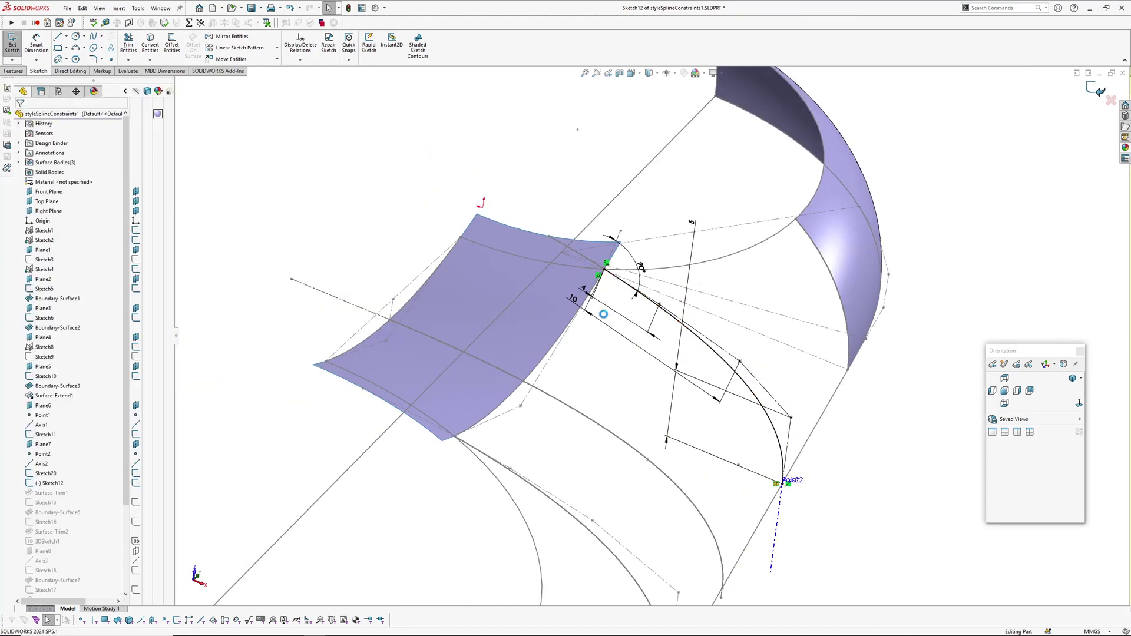
# Reduce the spacing between Sketch1's two circles to about 13.6 mm.
pyautogui.moveTo(609, 275); pyautogui.dragTo(618, 347, button='middle')
pyautogui.scroll(2, 648, 373)
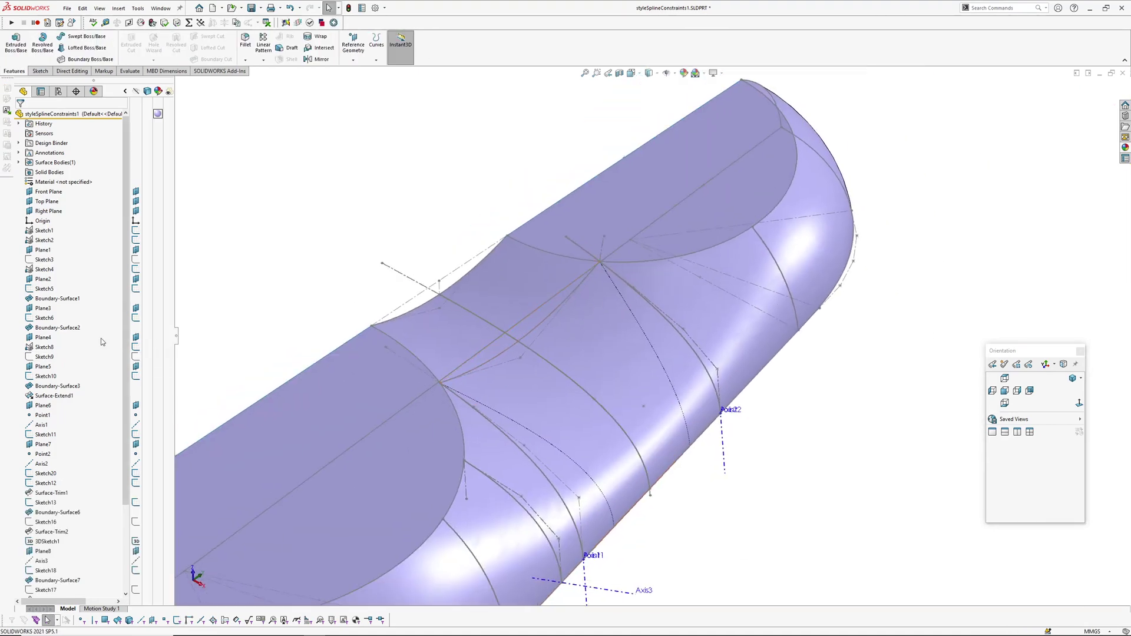
pyautogui.click(41, 231)
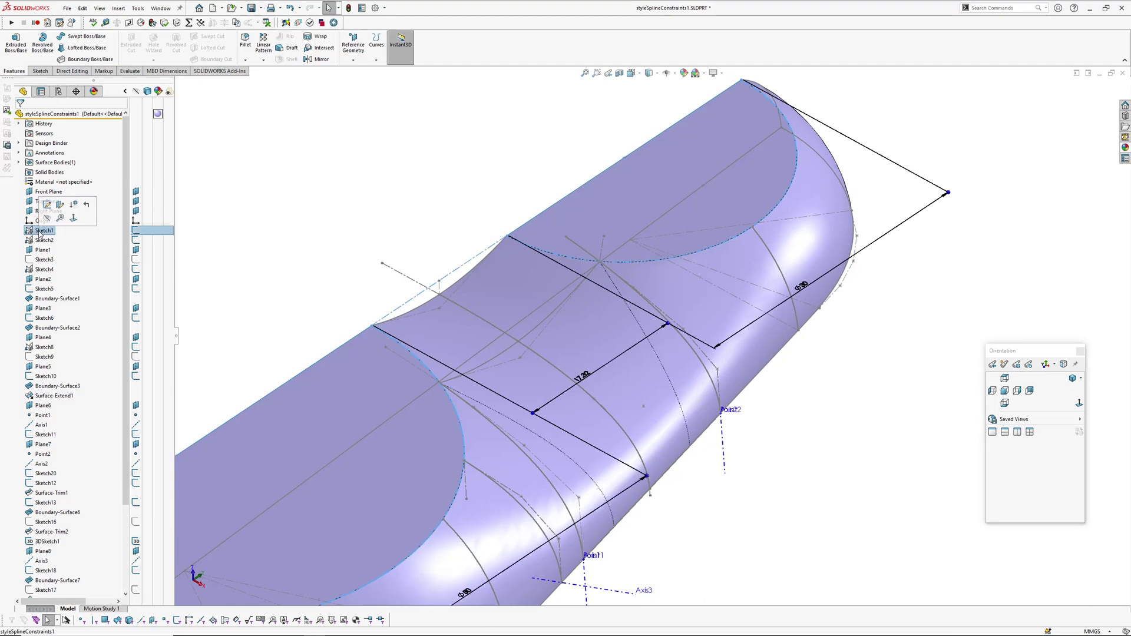
pyautogui.moveTo(688, 380)
pyautogui.mouseDown(button='middle')
pyautogui.moveTo(642, 389)
pyautogui.moveTo(656, 332)
pyautogui.mouseUp(button='middle')
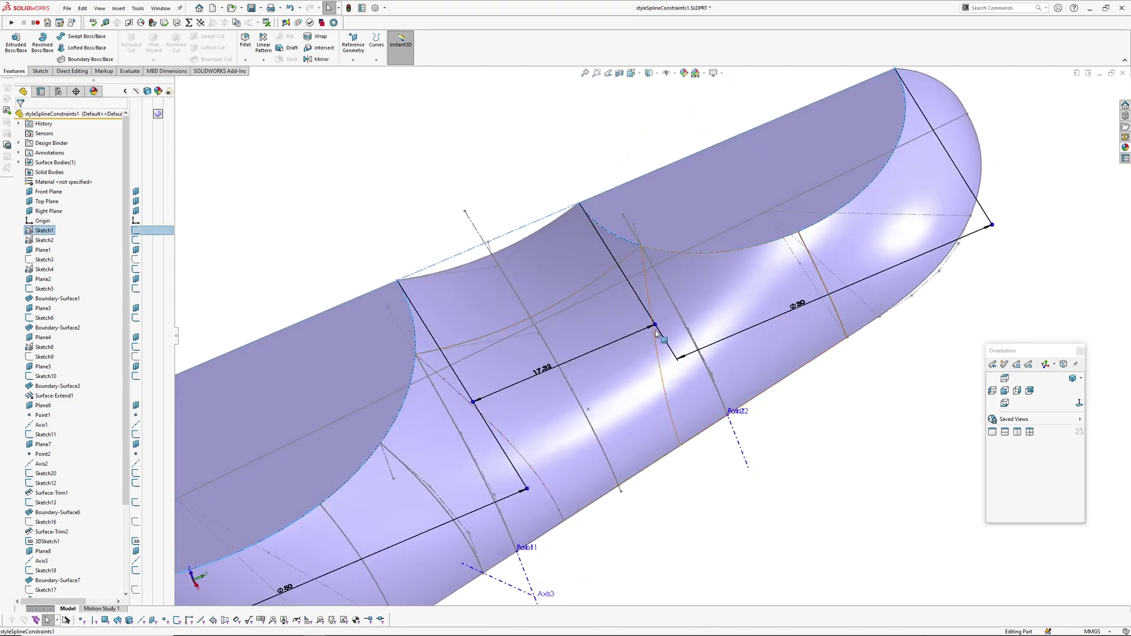
pyautogui.moveTo(654, 328); pyautogui.dragTo(636, 335)
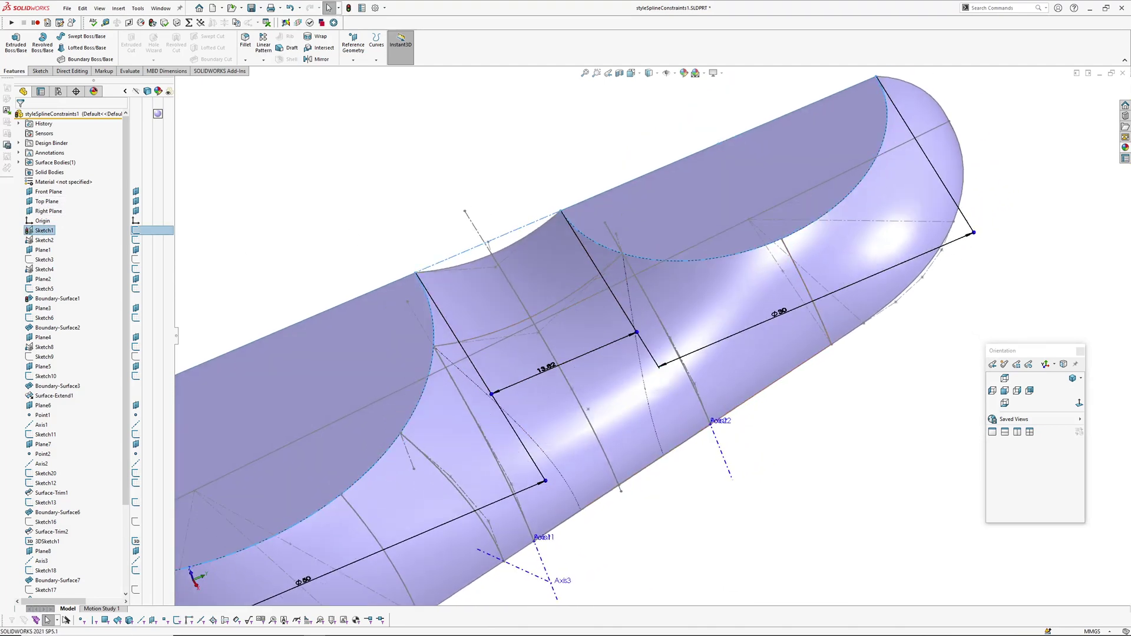
pyautogui.moveTo(639, 311)
pyautogui.mouseDown(button='middle')
pyautogui.moveTo(684, 281)
pyautogui.moveTo(652, 377)
pyautogui.moveTo(660, 322)
pyautogui.mouseUp(button='middle')
# Hide all sketches and reference geometry, and reload the part from disk, discarding the unsaved changes.
pyautogui.click(710, 475)
pyautogui.hotkey('ctrl', 'h')
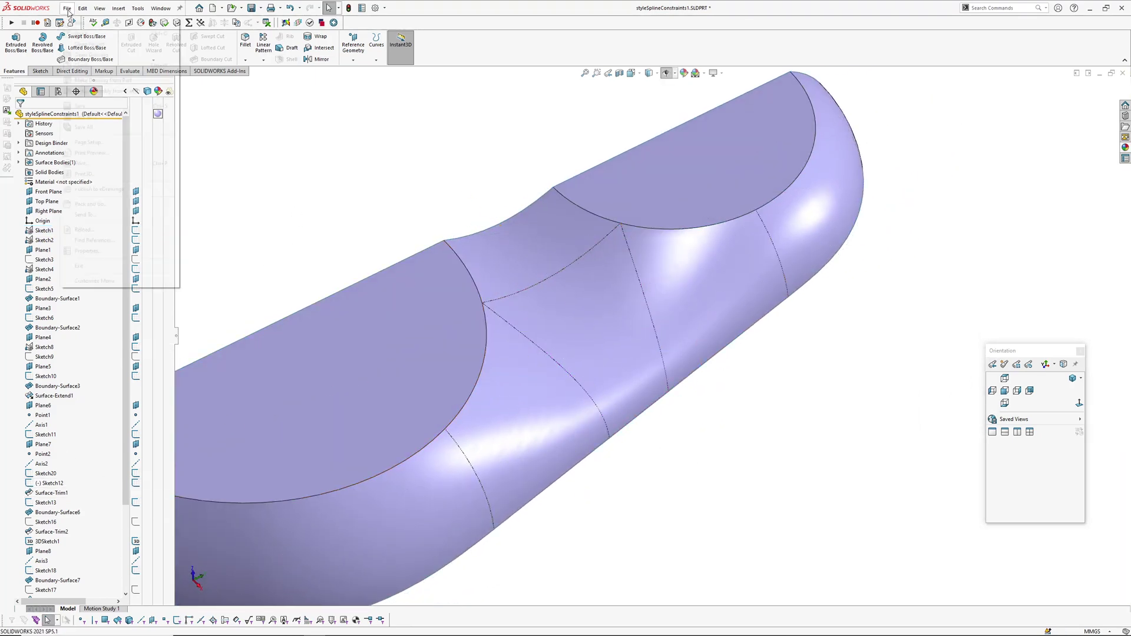
pyautogui.click(81, 229)
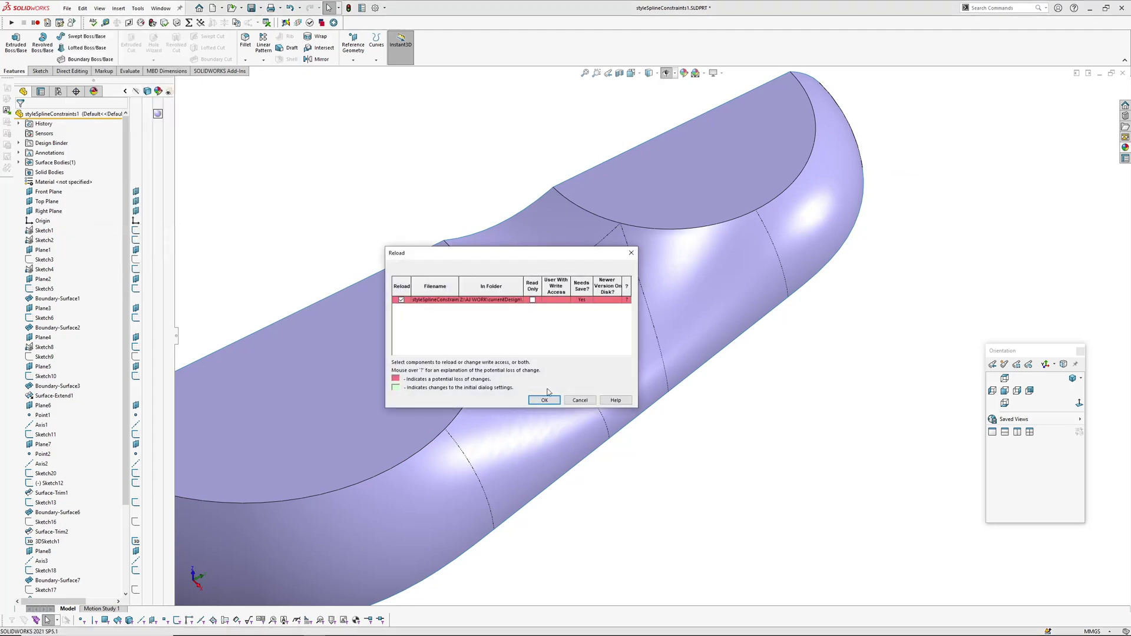
pyautogui.click(545, 400)
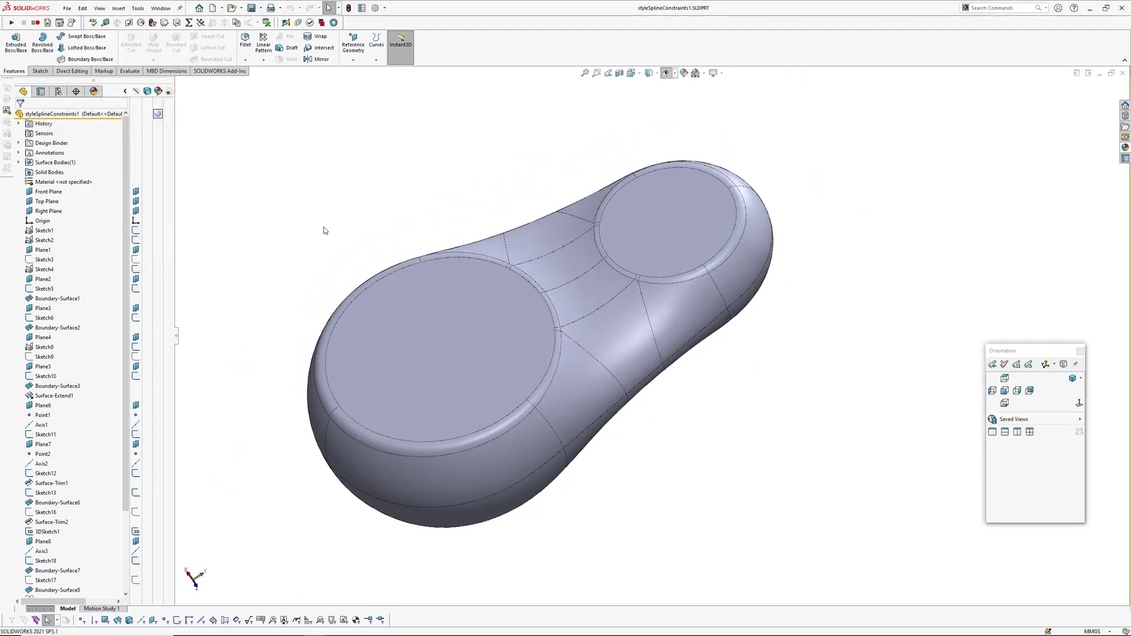
# Examine the reloaded part's blended surfaces and filleted rims from several angles.
pyautogui.press('z')
pyautogui.moveTo(593, 356)
pyautogui.mouseDown(button='middle')
pyautogui.moveTo(553, 313)
pyautogui.moveTo(599, 357)
pyautogui.moveTo(562, 232)
pyautogui.moveTo(647, 421)
pyautogui.moveTo(773, 407)
pyautogui.moveTo(751, 291)
pyautogui.moveTo(540, 272)
pyautogui.moveTo(554, 330)
pyautogui.moveTo(542, 399)
pyautogui.moveTo(620, 348)
pyautogui.moveTo(616, 356)
pyautogui.moveTo(750, 401)
pyautogui.moveTo(652, 354)
pyautogui.moveTo(779, 381)
pyautogui.mouseUp(button='middle')
pyautogui.press('Escape')
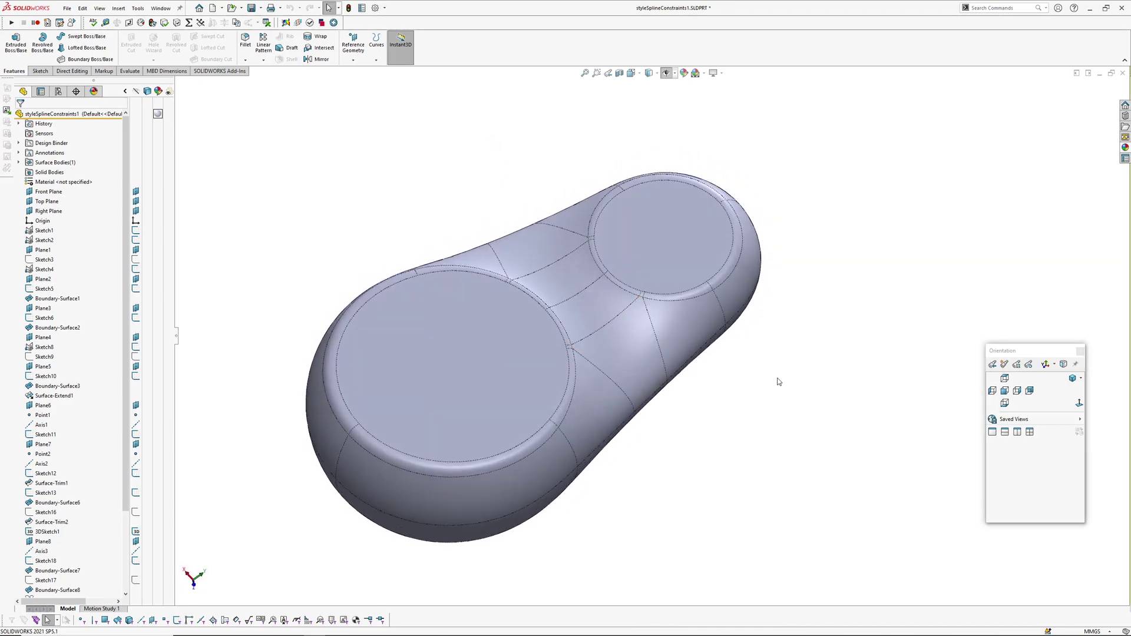
pyautogui.moveTo(666, 343); pyautogui.dragTo(610, 256, button='middle')
pyautogui.scroll(-3, 627, 334)
pyautogui.middleClick(627, 335)
pyautogui.moveTo(627, 335); pyautogui.dragTo(772, 409, button='middle')
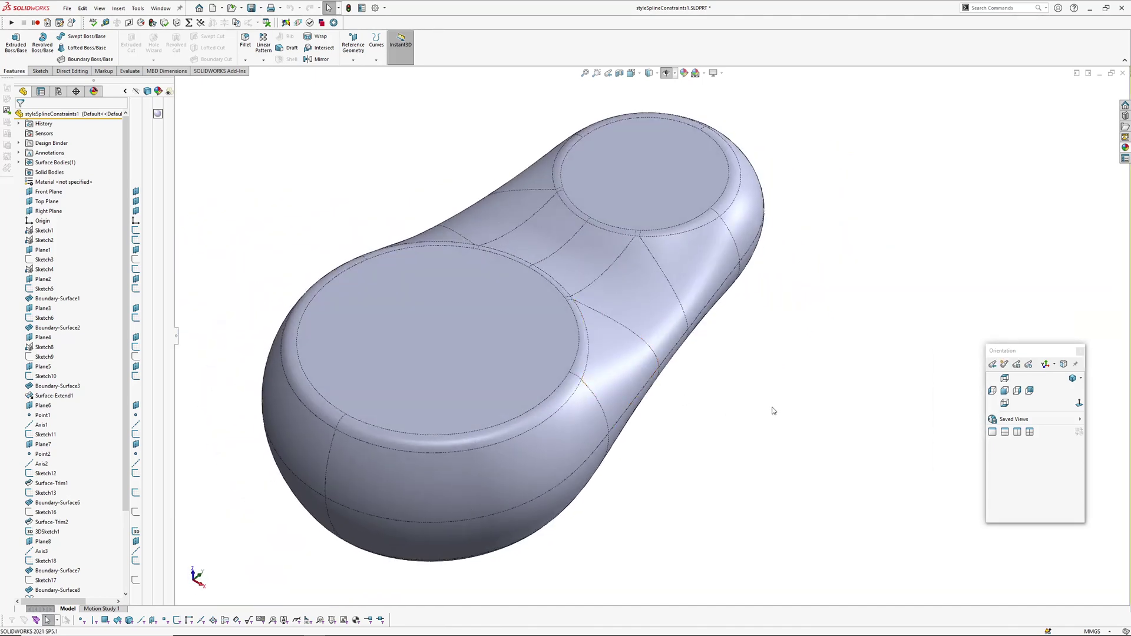